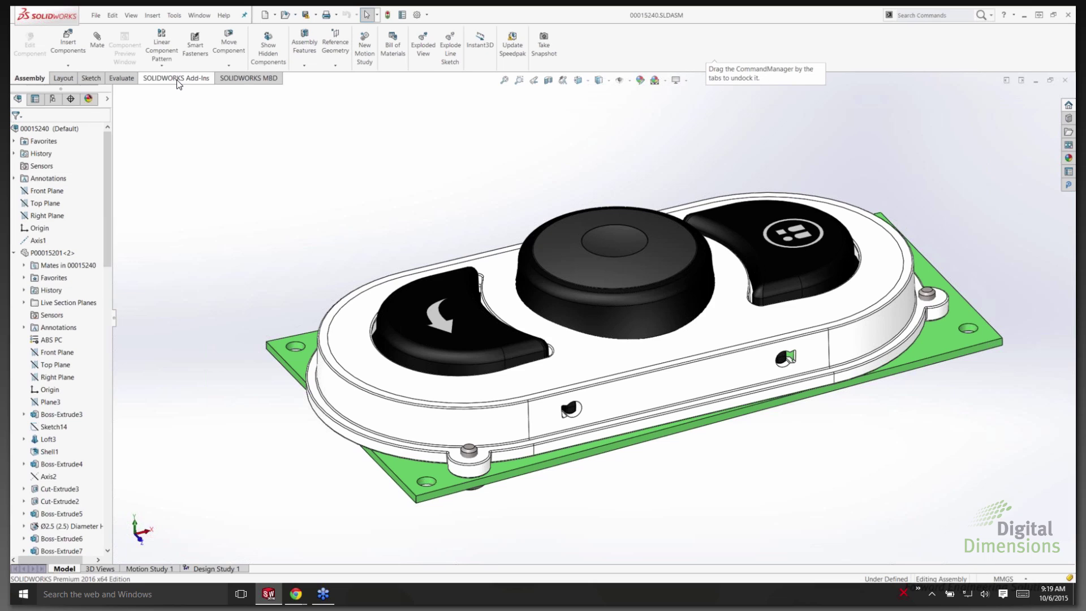
# Undock the CommandManager into the graphics area and dock it back in its original place
pyautogui.click(553, 57)
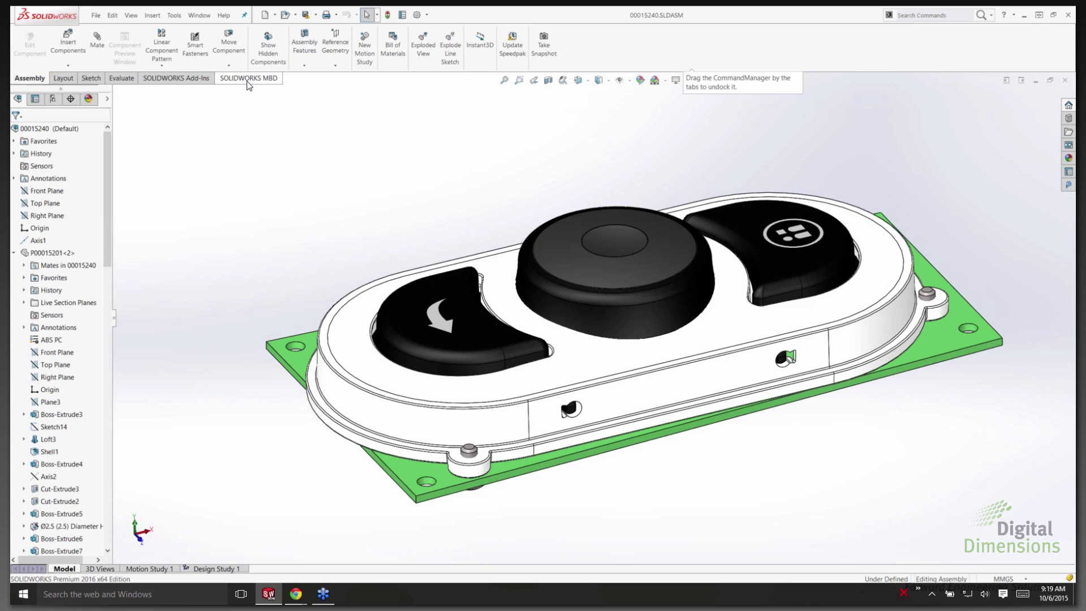
pyautogui.moveTo(247, 80); pyautogui.dragTo(568, 158)
pyautogui.moveTo(455, 95); pyautogui.dragTo(541, 42)
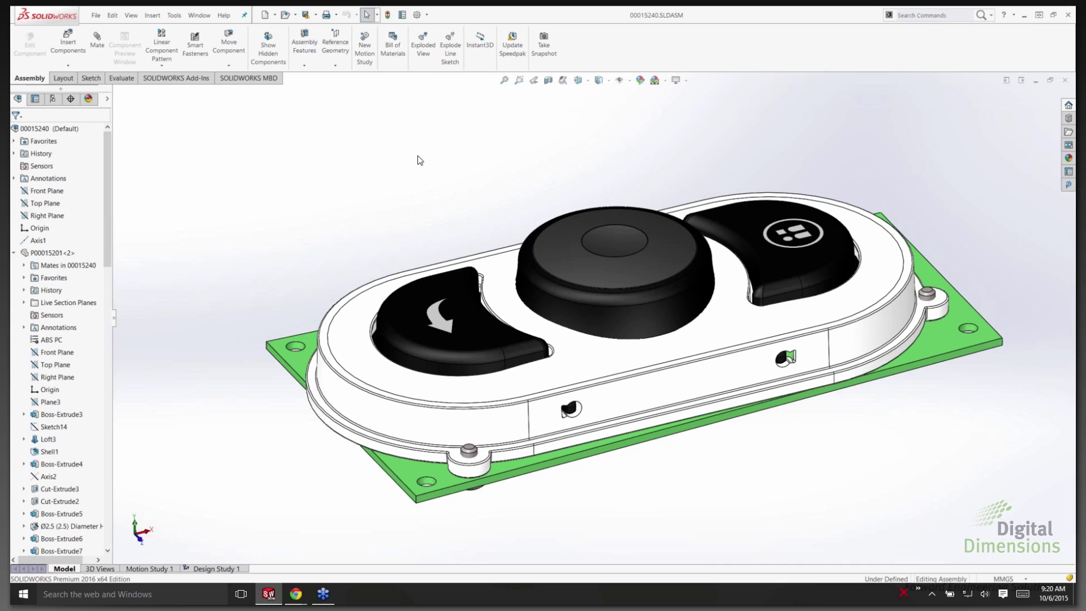
# Try the Lock CommandManager and toolbars option in the Customize settings, and cancel the dialog
pyautogui.rightClick(644, 51)
pyautogui.click(672, 75)
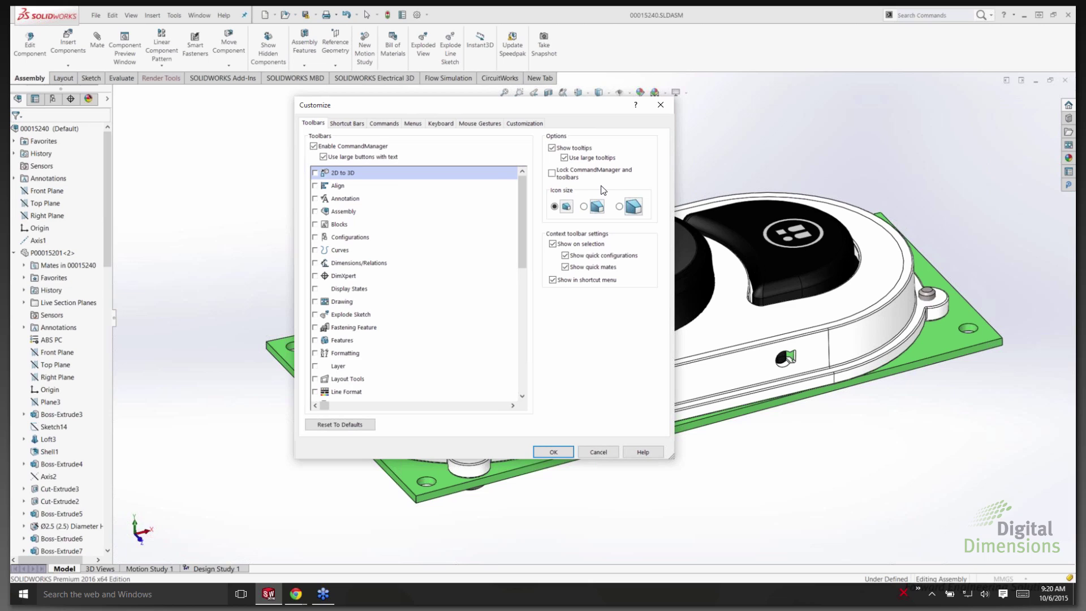
pyautogui.click(552, 173)
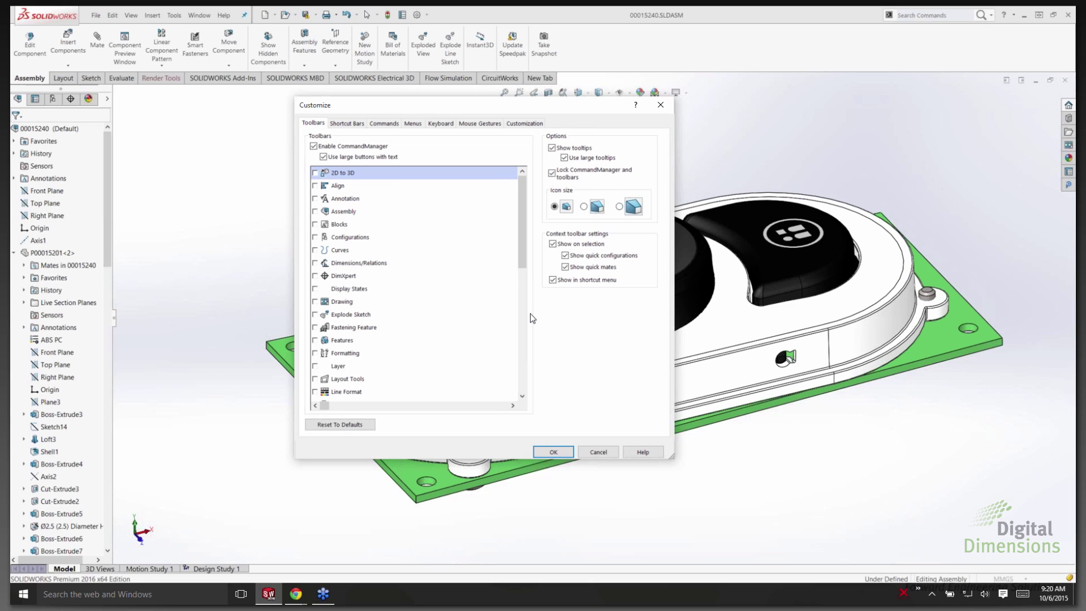
pyautogui.click(595, 451)
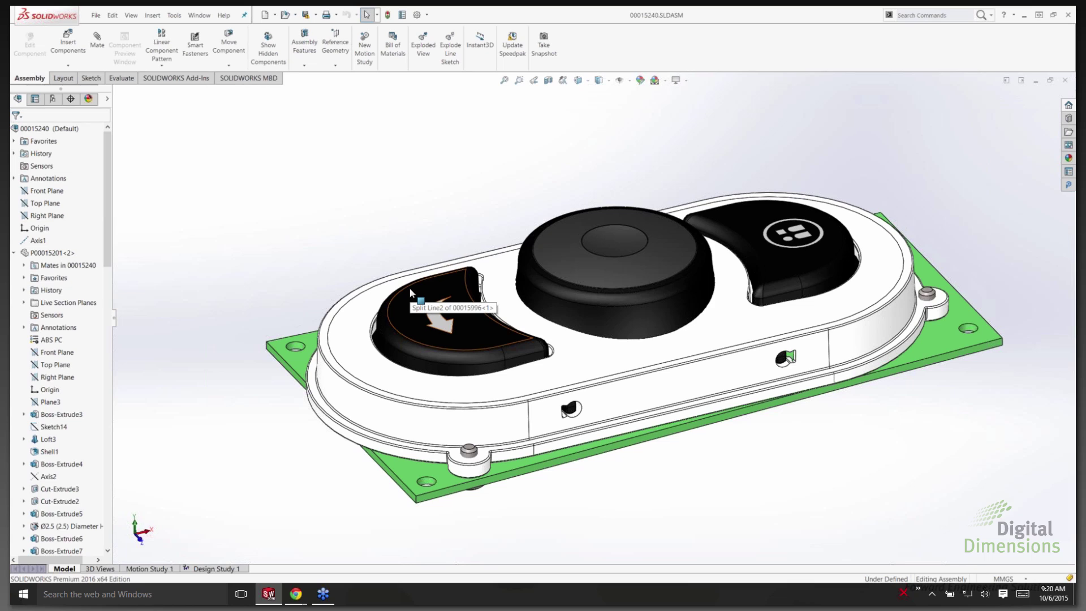
# Hide the feature tree to give the assembly the full width of the graphics area
pyautogui.click(115, 319)
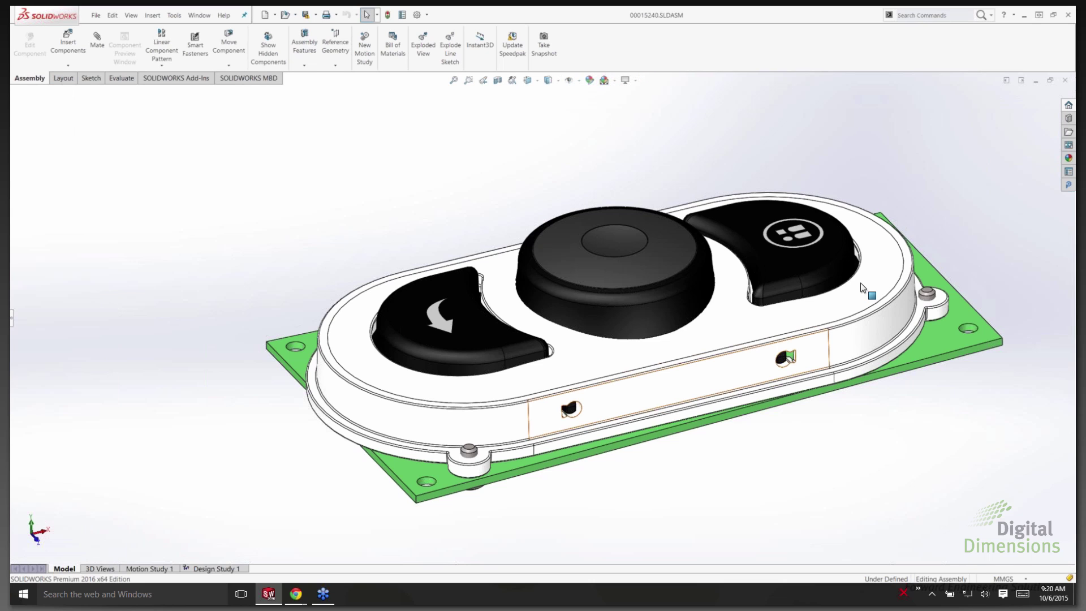
pyautogui.scroll(-2, 862, 289)
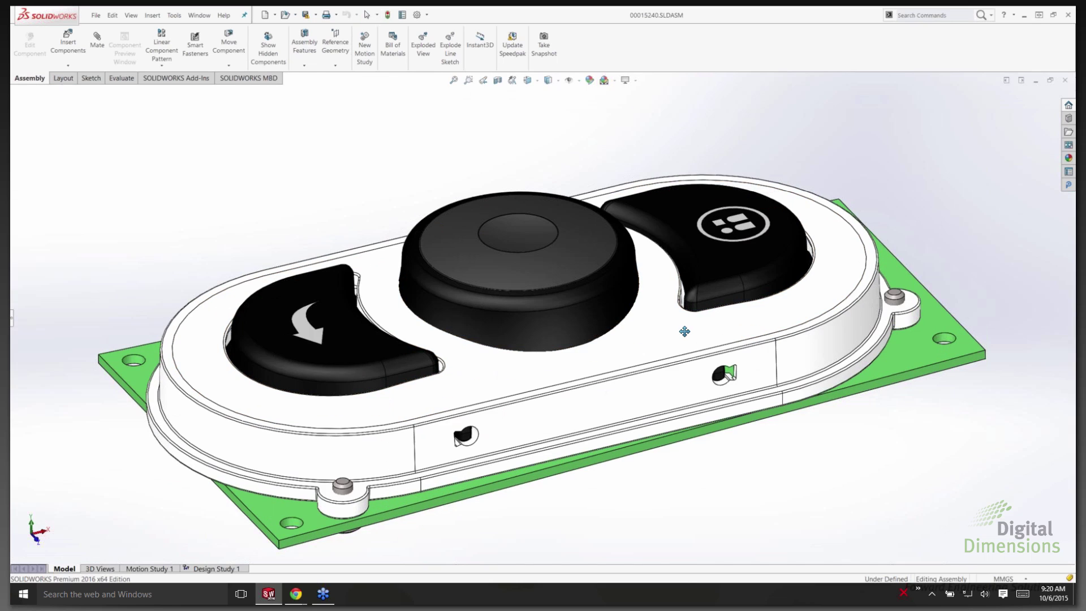
pyautogui.keyDown('ctrl'); pyautogui.moveTo(685, 331); pyautogui.dragTo(679, 332, button='middle'); pyautogui.keyUp('ctrl')
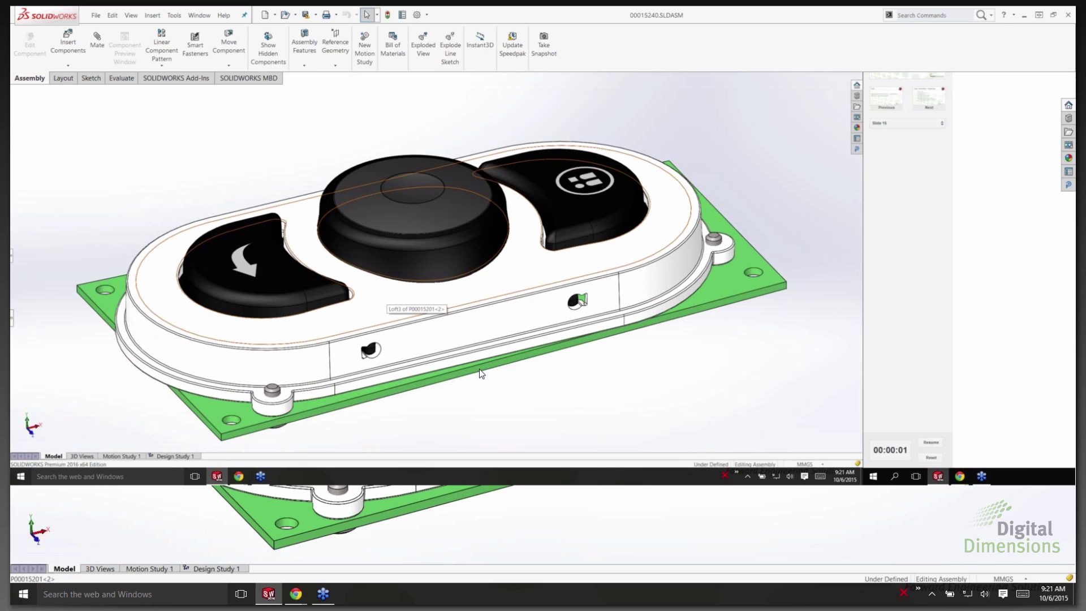
# Open Sketch13 of the Loft3 feature for editing from the white housing's upper face
pyautogui.click(480, 370)
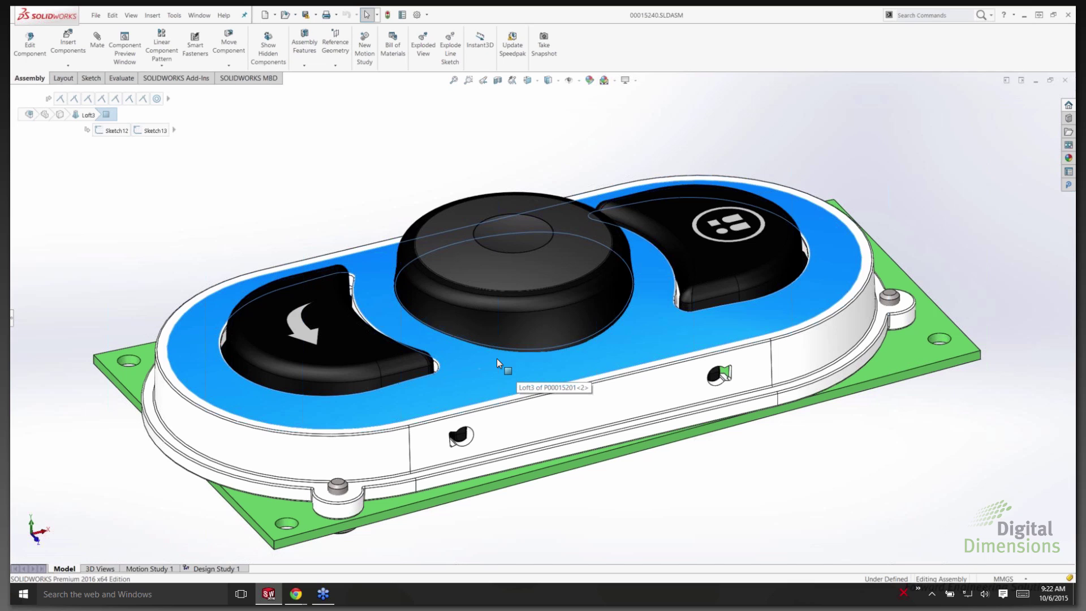
pyautogui.press('d')
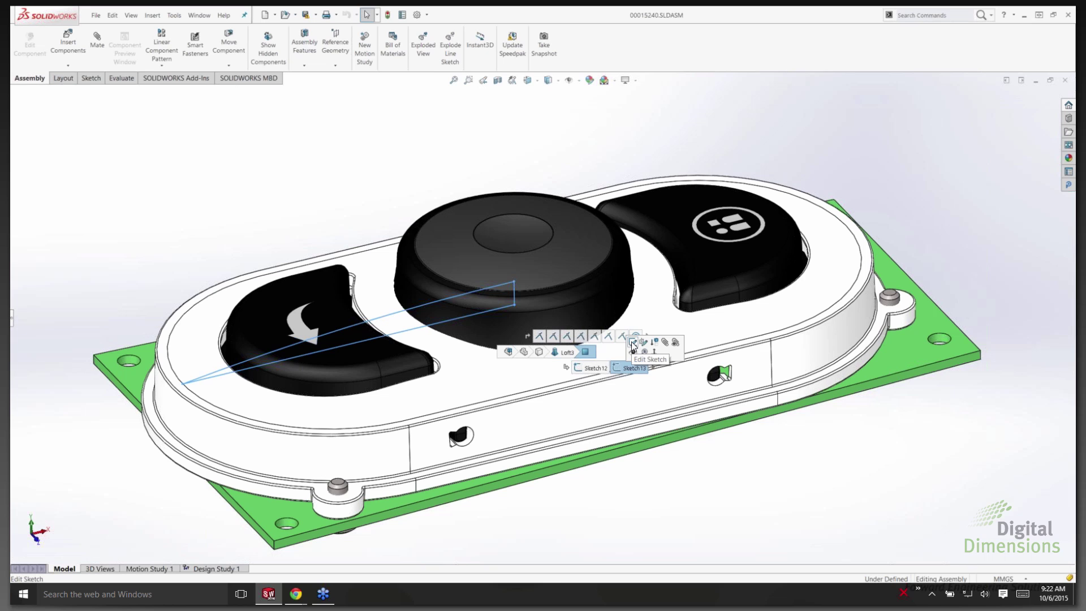
pyautogui.click(632, 342)
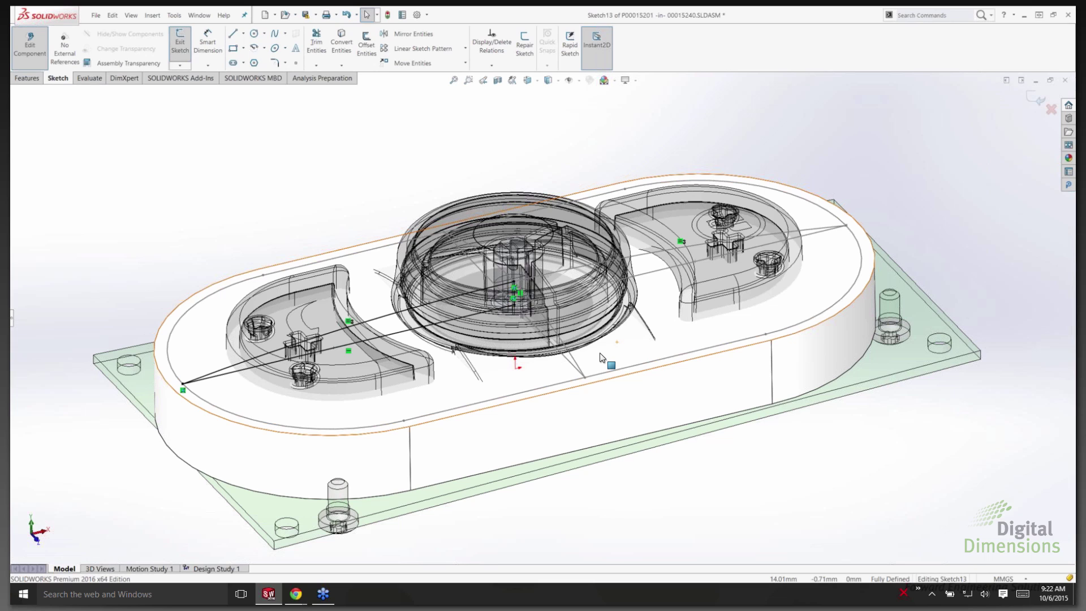
# Exit the housing's sketch and leave part editing to return to the assembly
pyautogui.rightClick(602, 356)
pyautogui.click(610, 363)
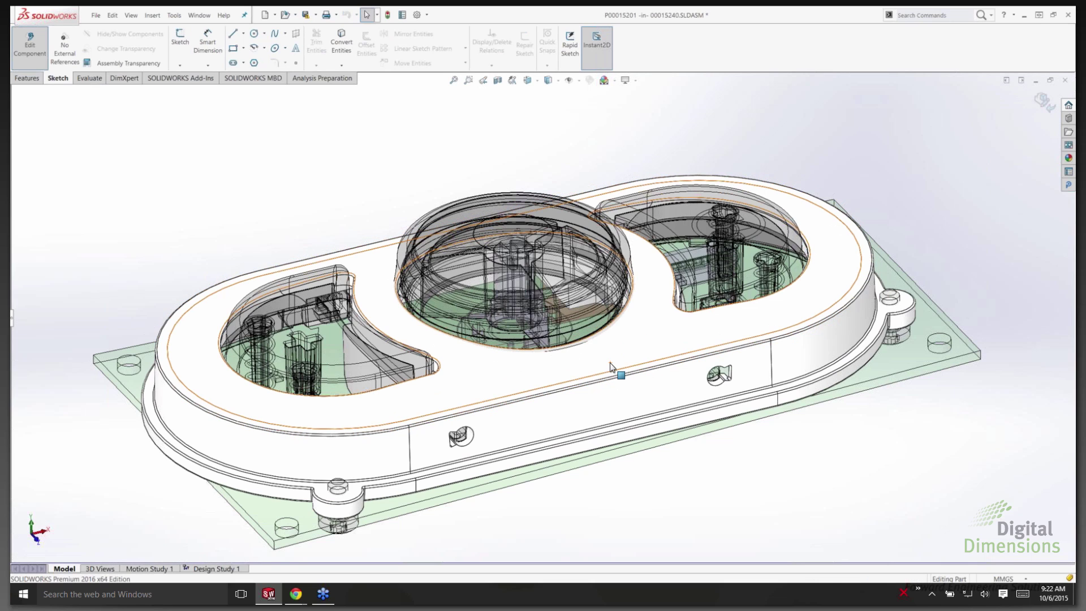
pyautogui.press('d')
pyautogui.click(610, 367)
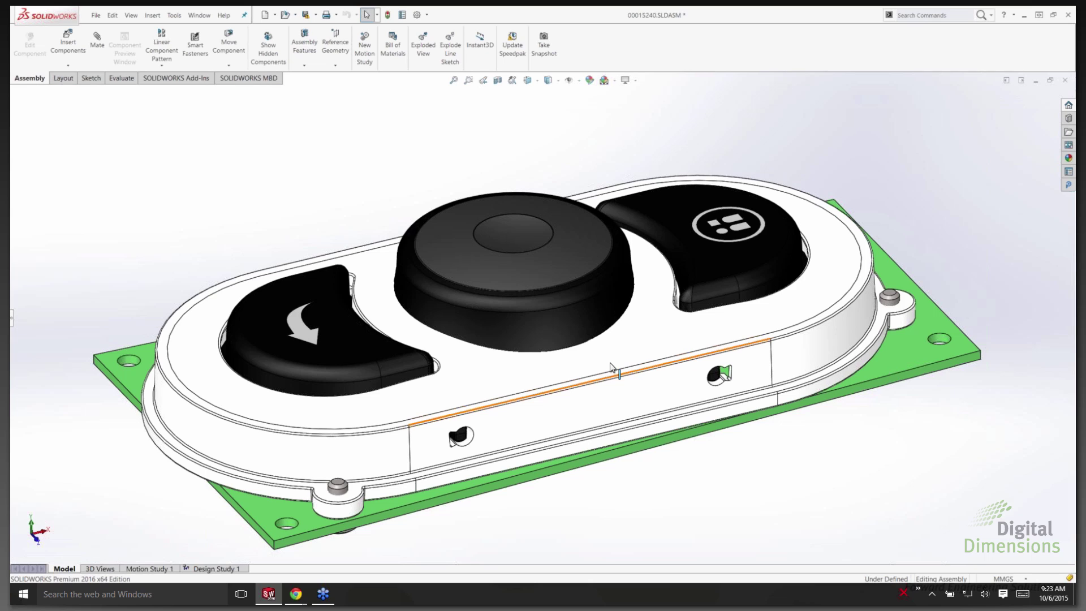
# Create a lengthwise section view through the knob and buttons, tilting the section plane slightly
pyautogui.click(500, 83)
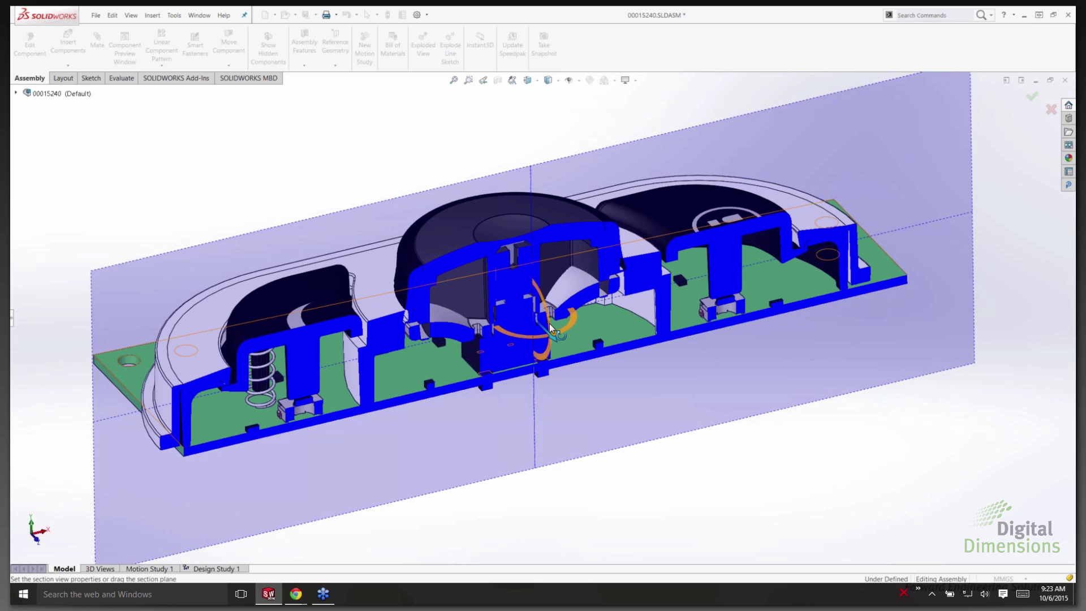
pyautogui.scroll(-2, 531, 331)
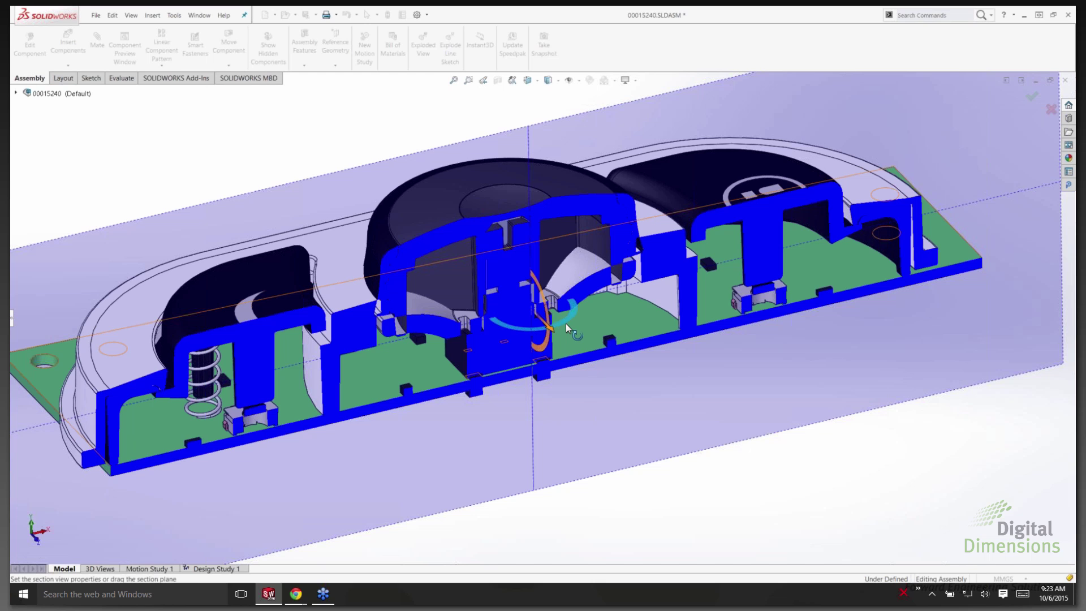
pyautogui.moveTo(566, 324); pyautogui.dragTo(548, 338)
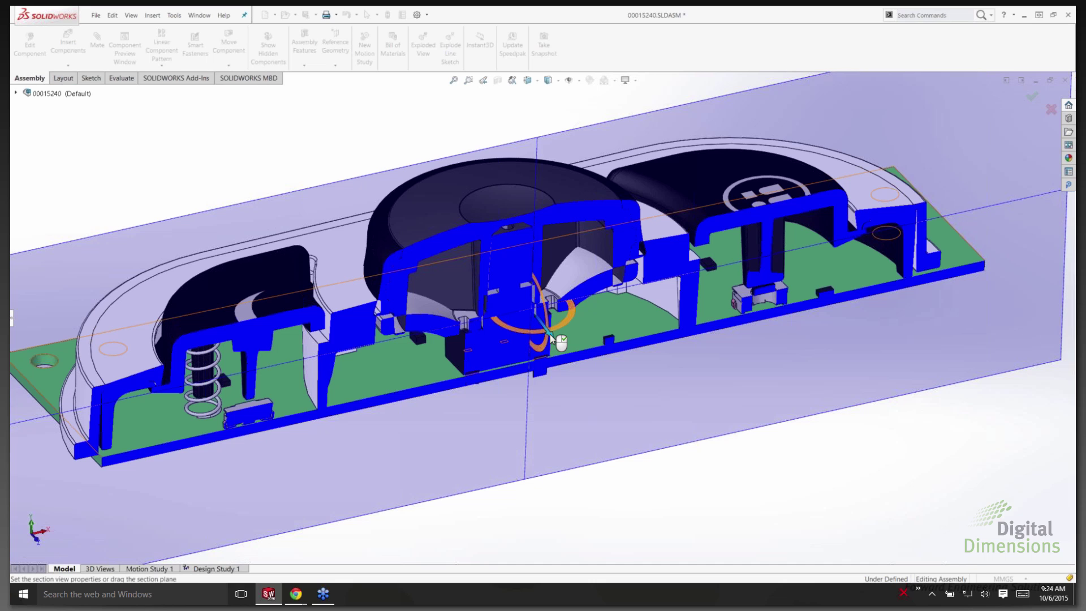
pyautogui.moveTo(550, 334)
pyautogui.mouseDown()
pyautogui.moveTo(558, 356)
pyautogui.moveTo(544, 339)
pyautogui.mouseUp()
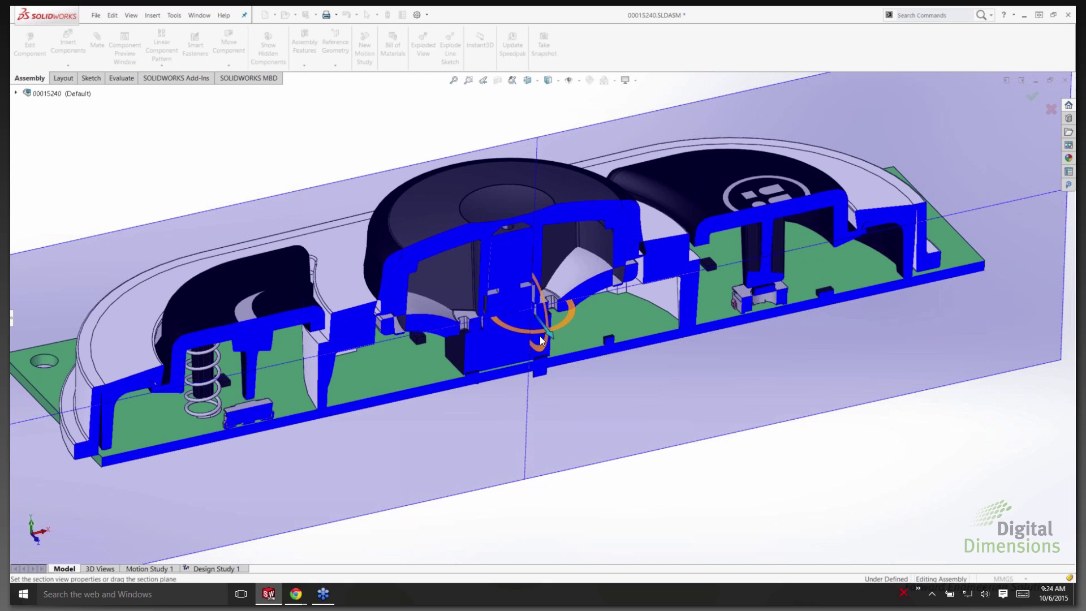
pyautogui.click(1030, 98)
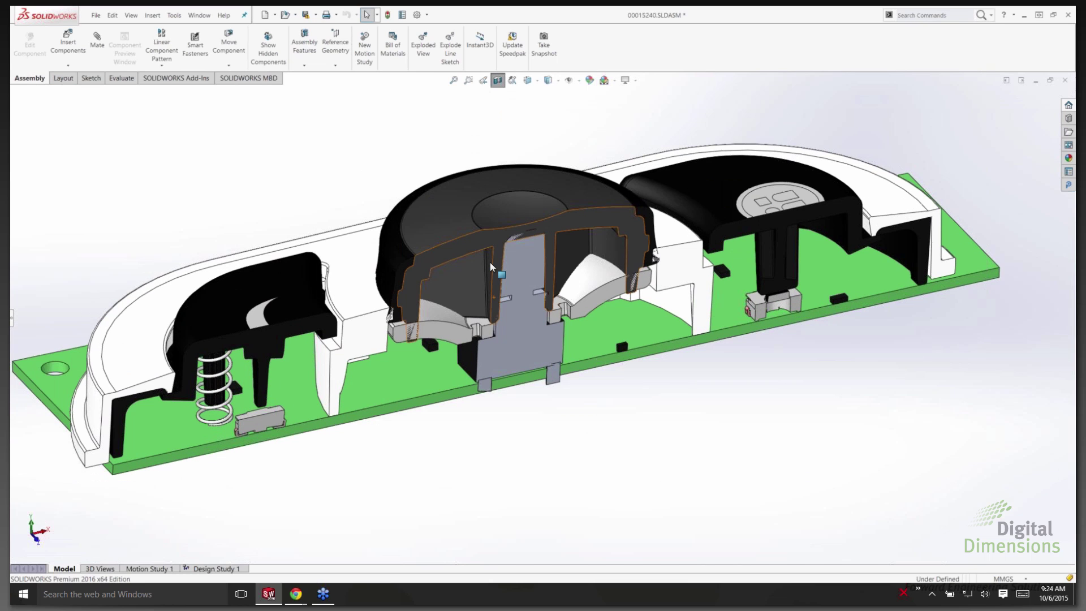
# Open the coincident mate between the knob assembly's ring P00015238 and its mating part for editing from the knob's upper face
pyautogui.scroll(-3, 490, 262)
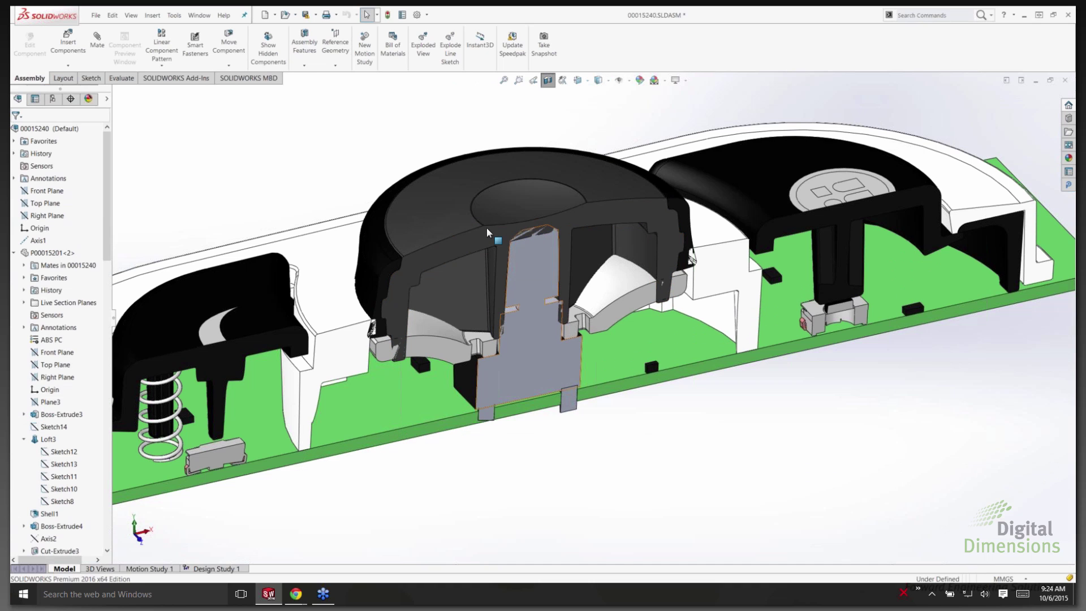
pyautogui.scroll(-3, 487, 227)
pyautogui.scroll(-2, 541, 301)
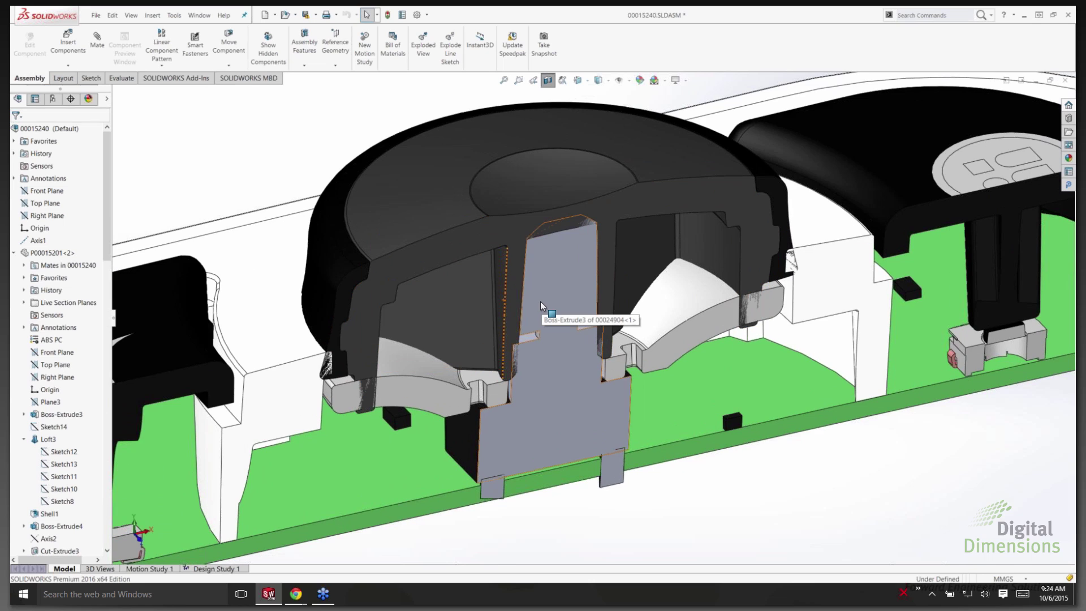
pyautogui.click(661, 168)
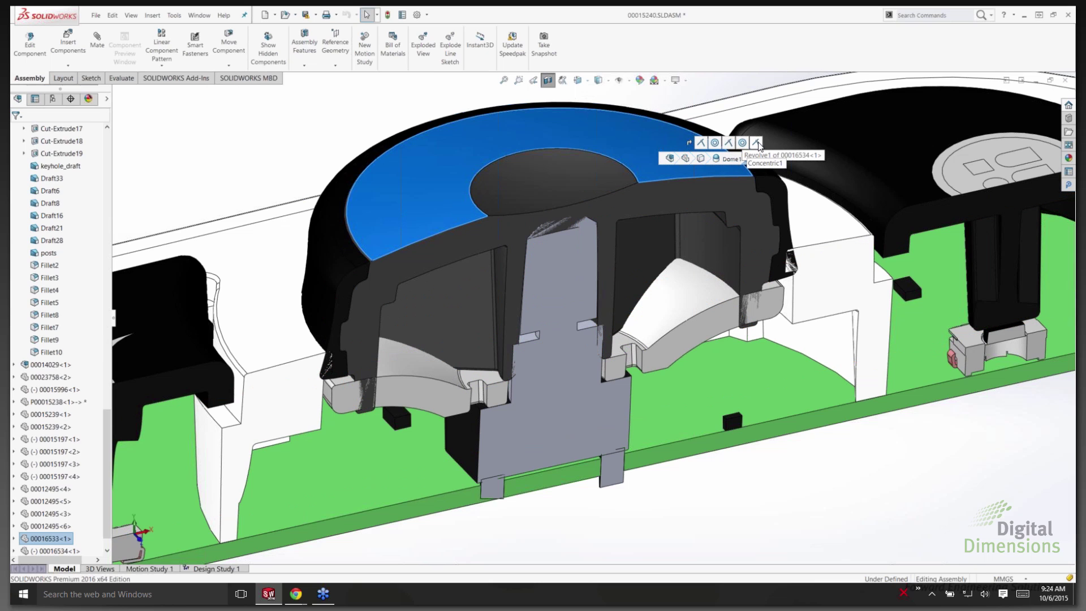
pyautogui.click(702, 145)
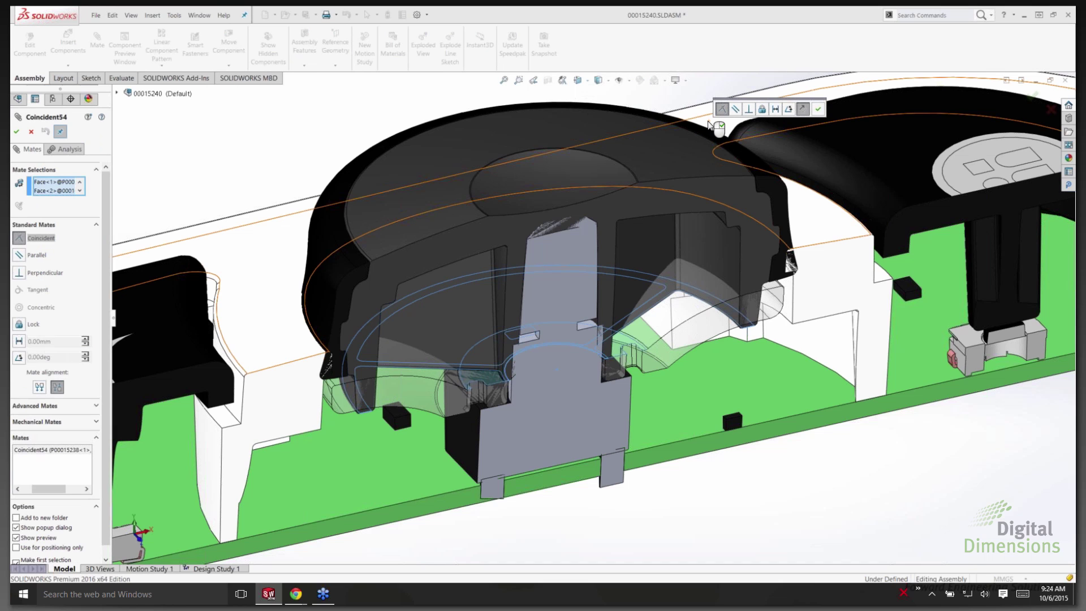
# Clear the coincident mate's selections, pick the end face of the central shaft instead, and leave the mate command
pyautogui.rightClick(45, 184)
pyautogui.click(64, 193)
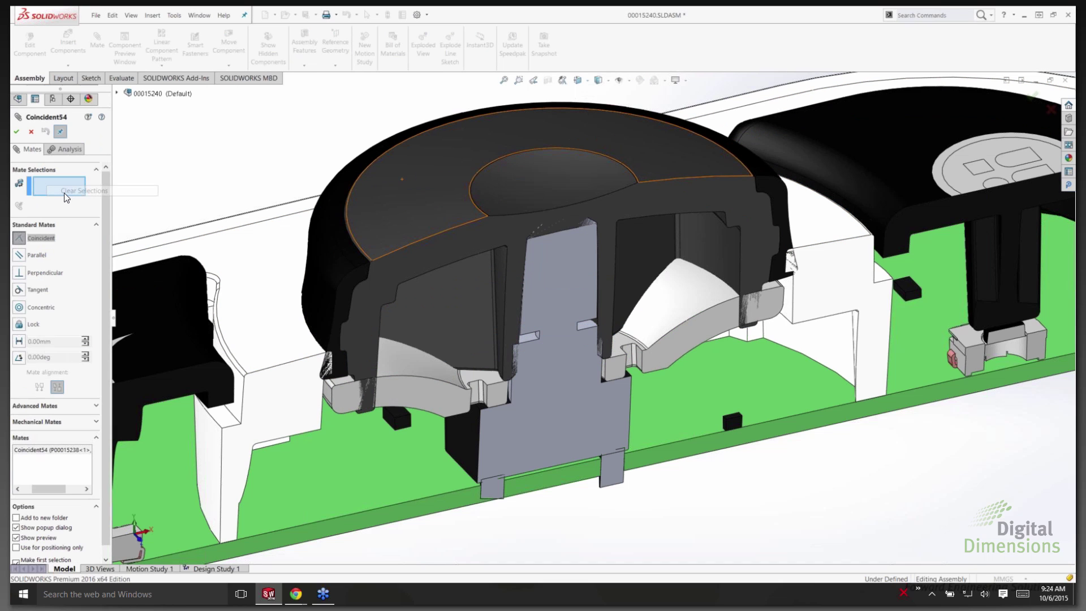
pyautogui.click(563, 214)
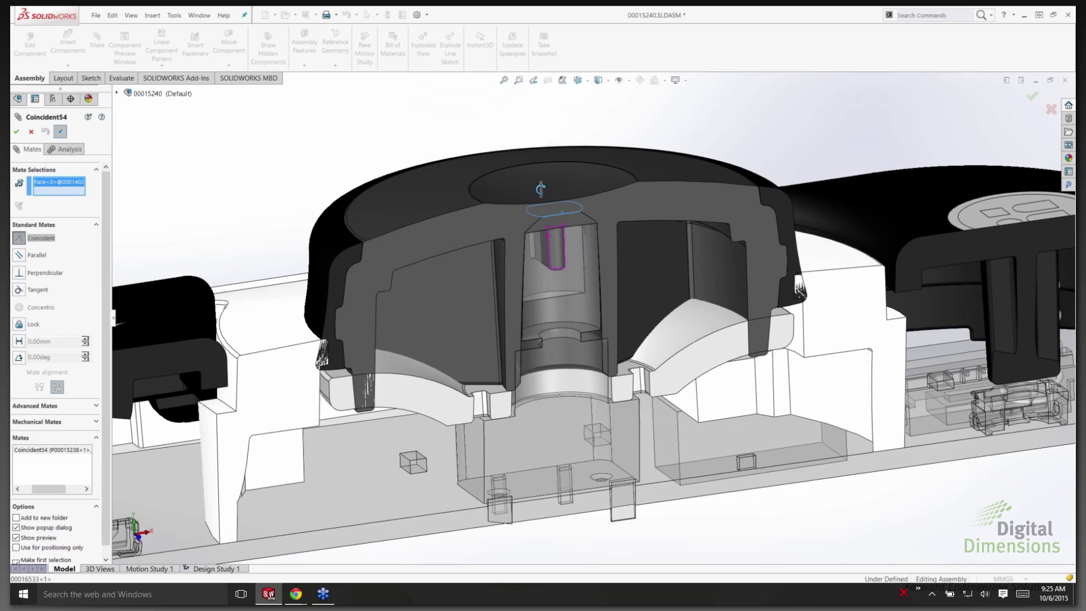
pyautogui.moveTo(540, 189); pyautogui.dragTo(533, 83, button='middle')
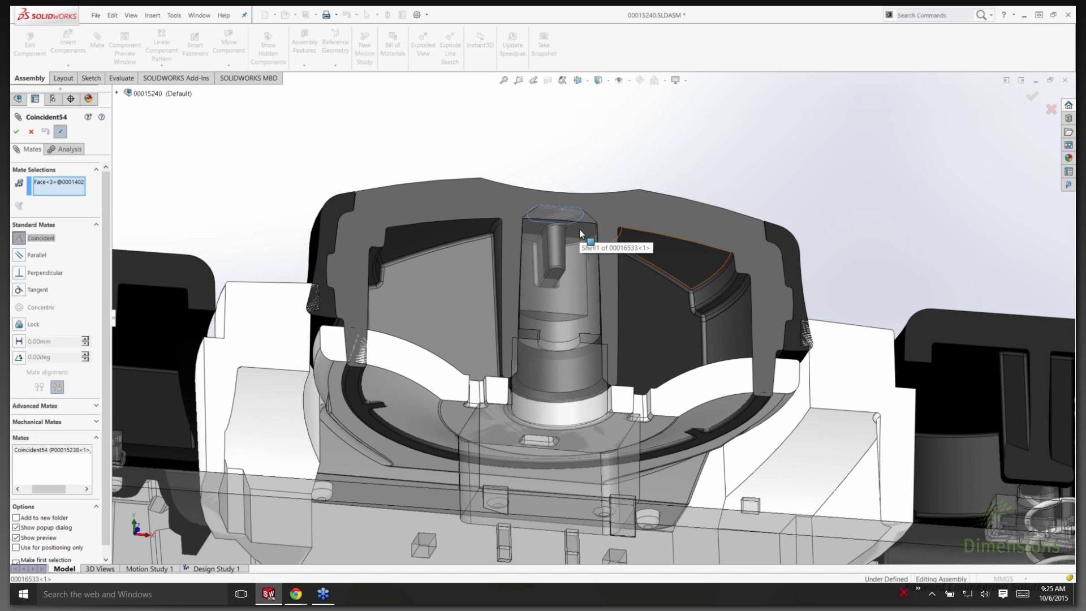
pyautogui.press('d')
pyautogui.click(589, 241)
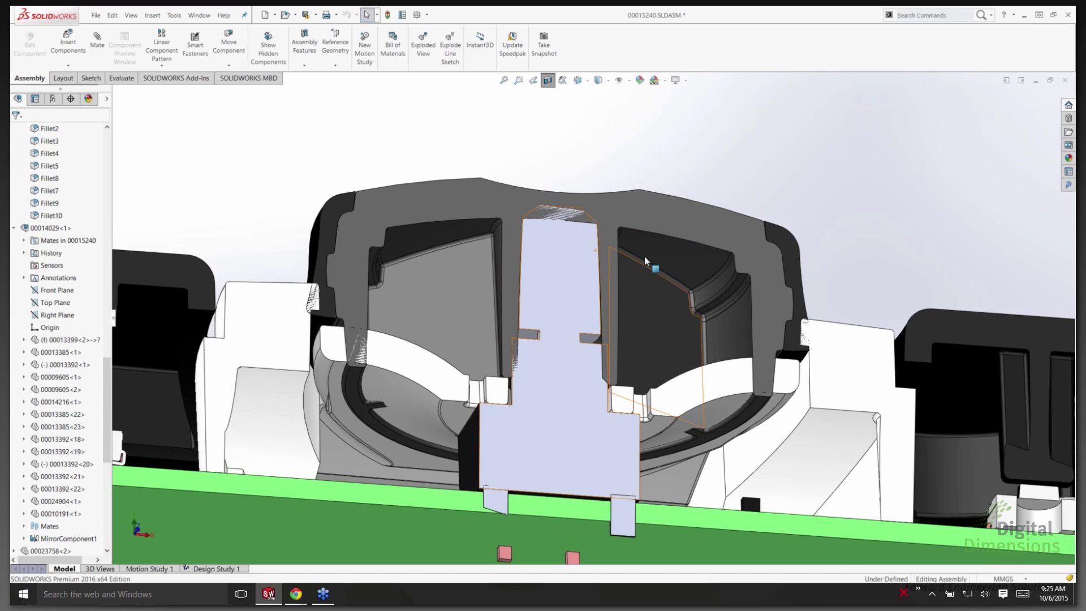
# Look through the feature tree of housing part P00015201 and examine the parent and child references of the Ø2.5 diameter hole
pyautogui.moveTo(644, 256); pyautogui.dragTo(672, 385, button='middle')
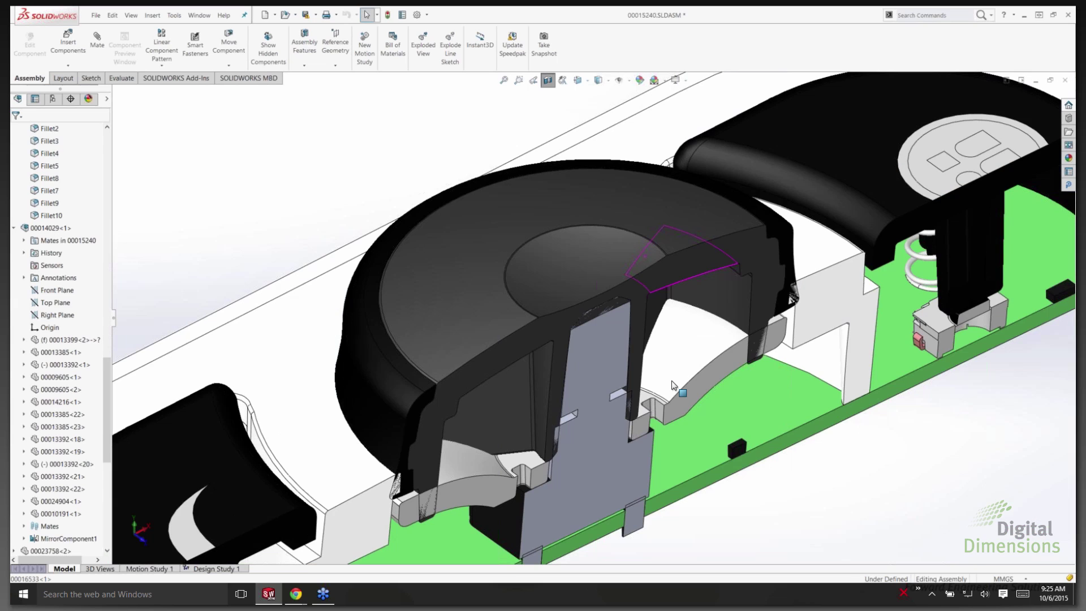
pyautogui.press('f')
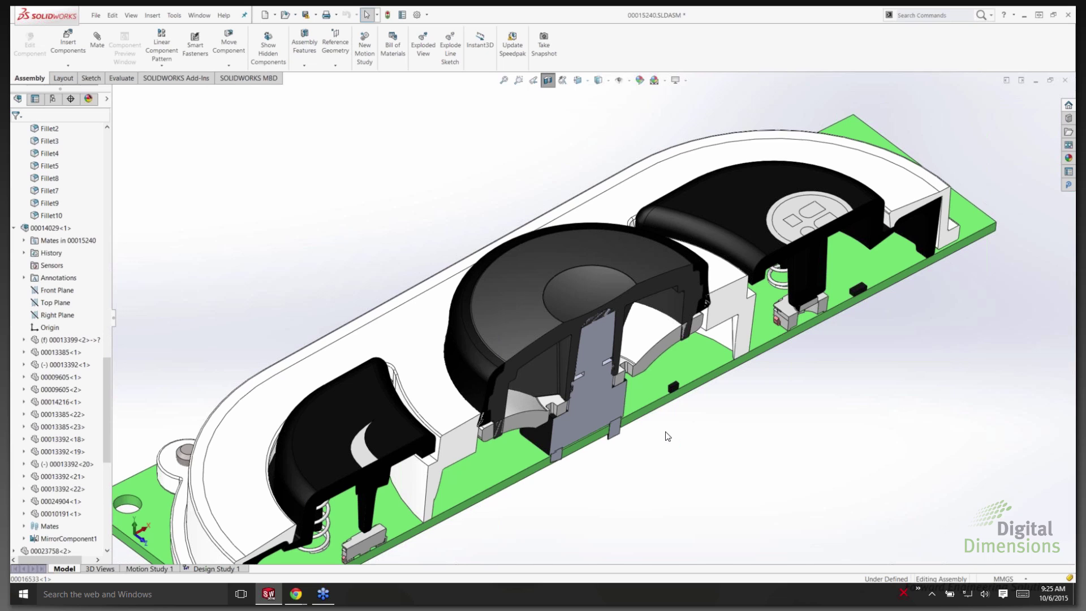
pyautogui.scroll(4, 28, 212)
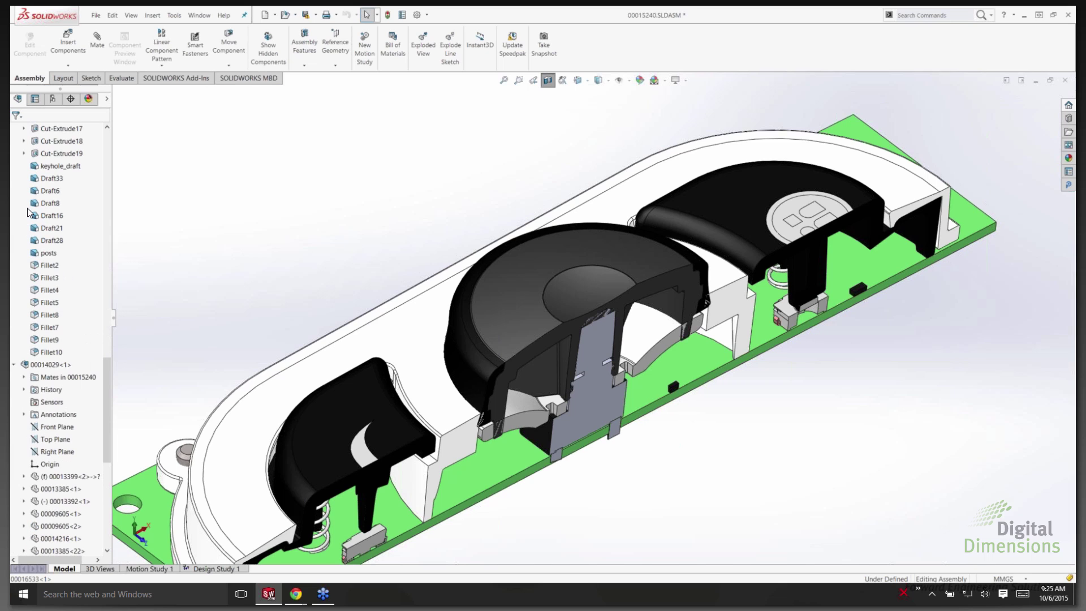
pyautogui.scroll(9, 27, 214)
pyautogui.scroll(9, 25, 215)
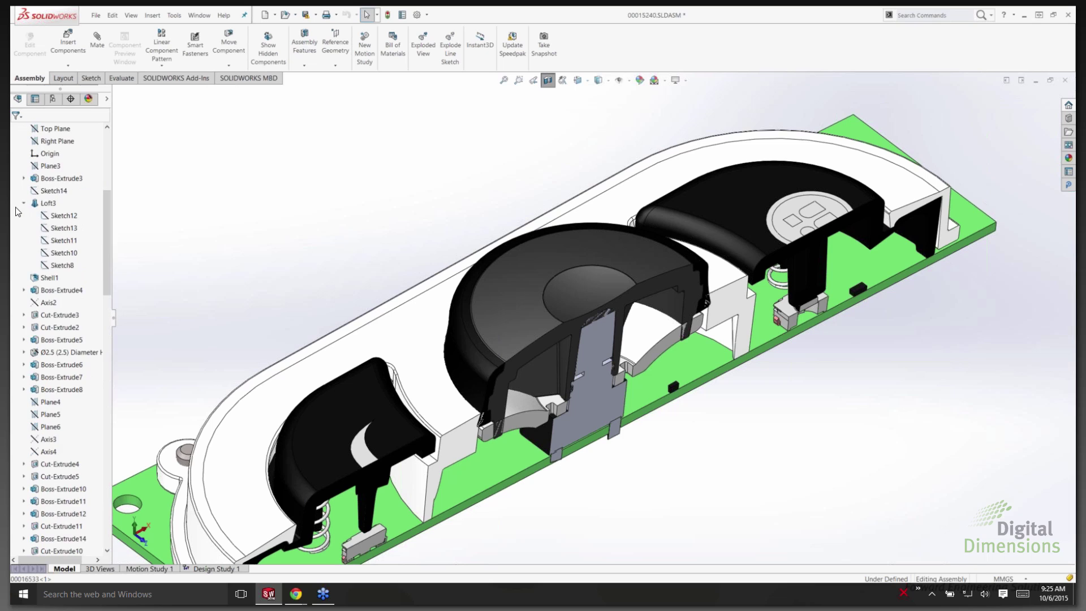
pyautogui.scroll(6, 16, 212)
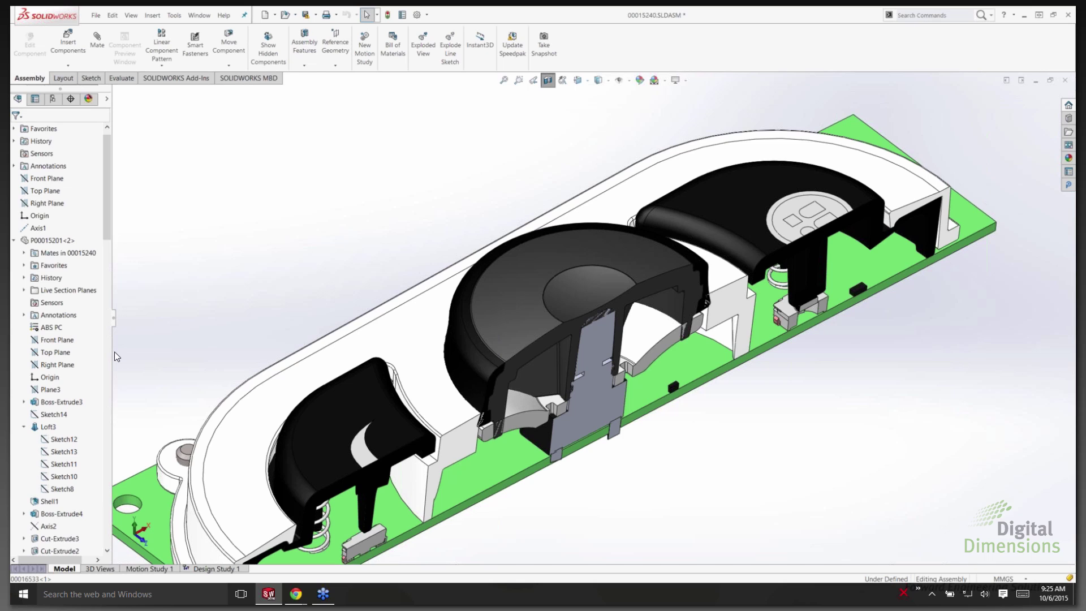
pyautogui.scroll(-3, 116, 356)
pyautogui.scroll(-1, 74, 395)
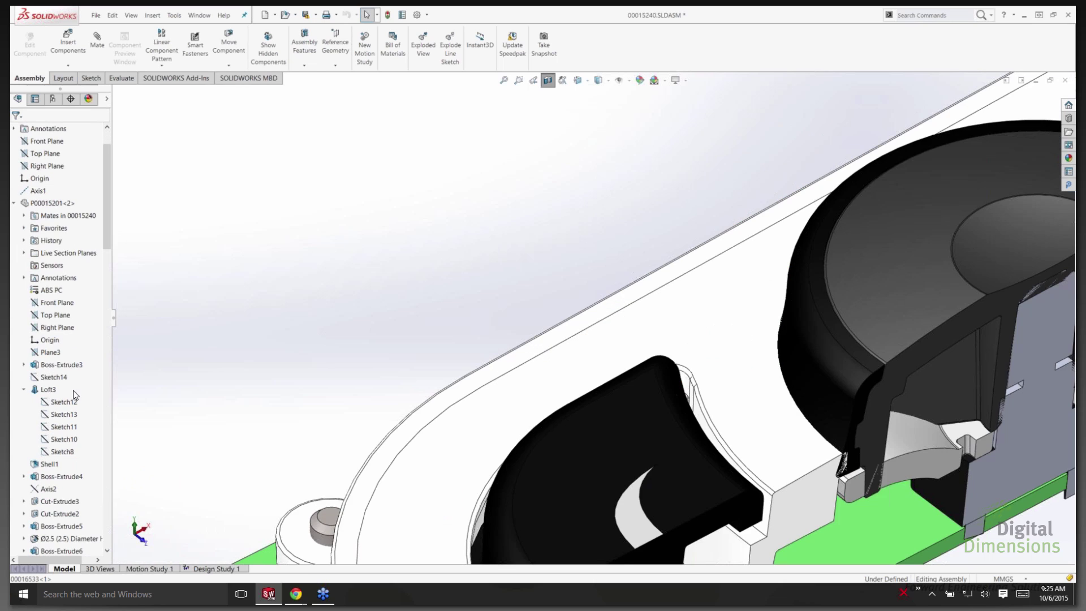
pyautogui.scroll(1, 696, 462)
pyautogui.scroll(3, 697, 462)
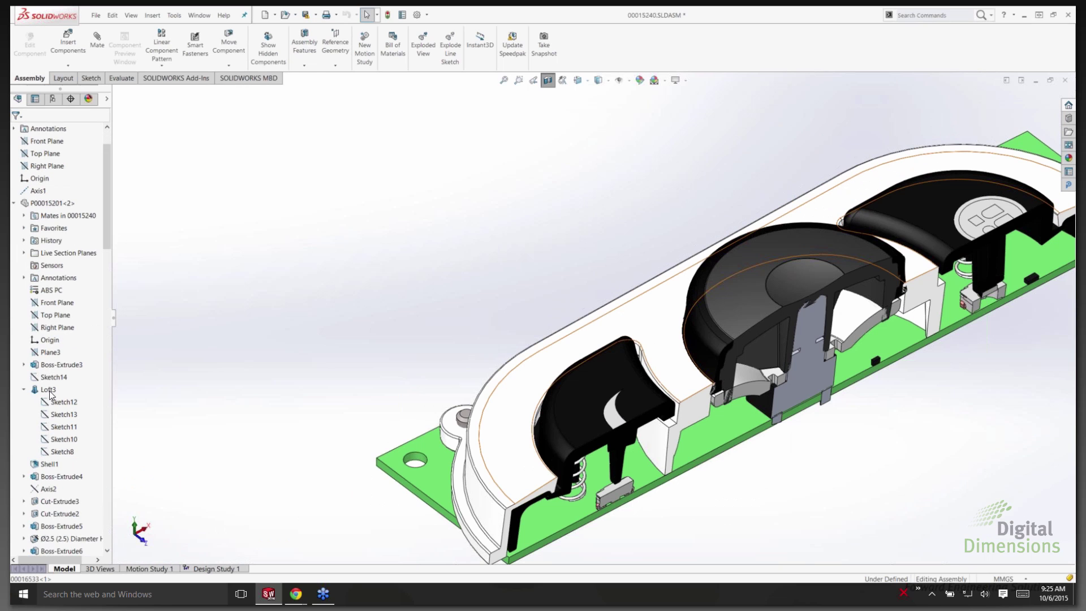
pyautogui.scroll(-4, 50, 393)
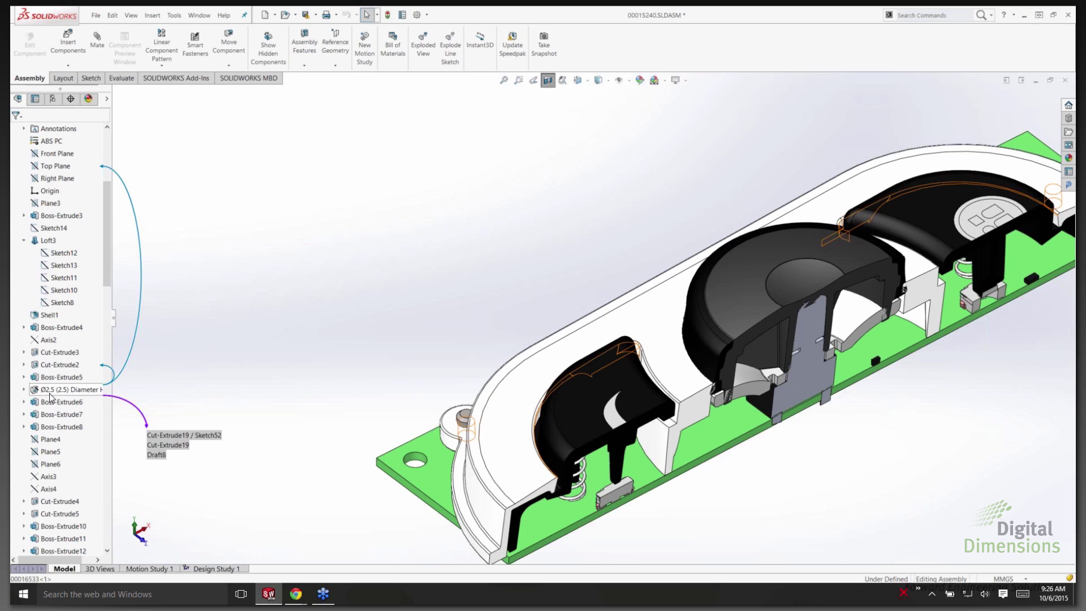
pyautogui.scroll(5, 50, 396)
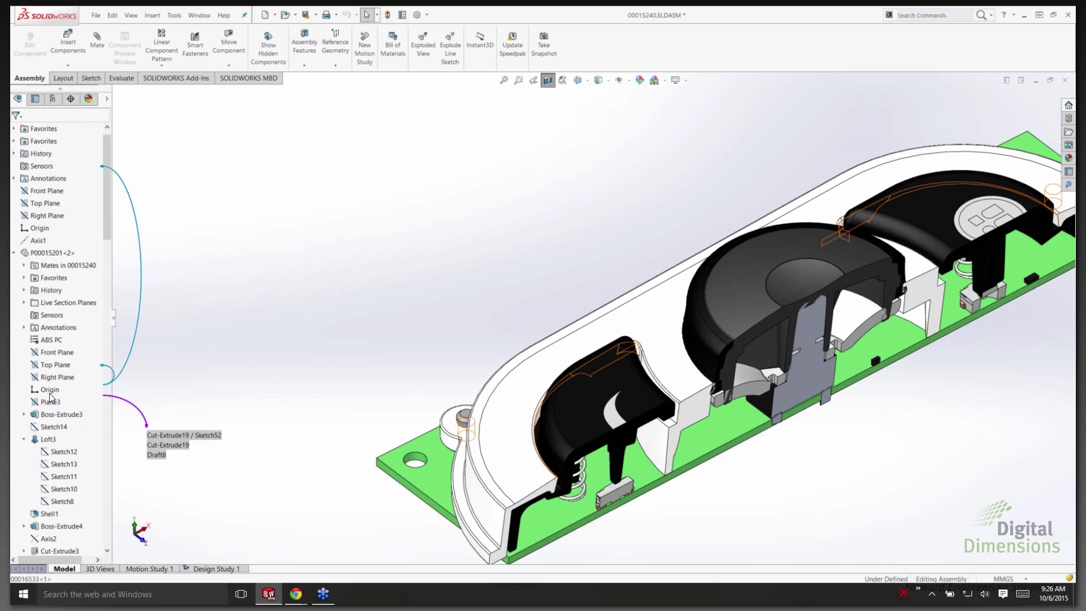
# Open the round knob part 00016533 from the assembly in its own window
pyautogui.rightClick(57, 128)
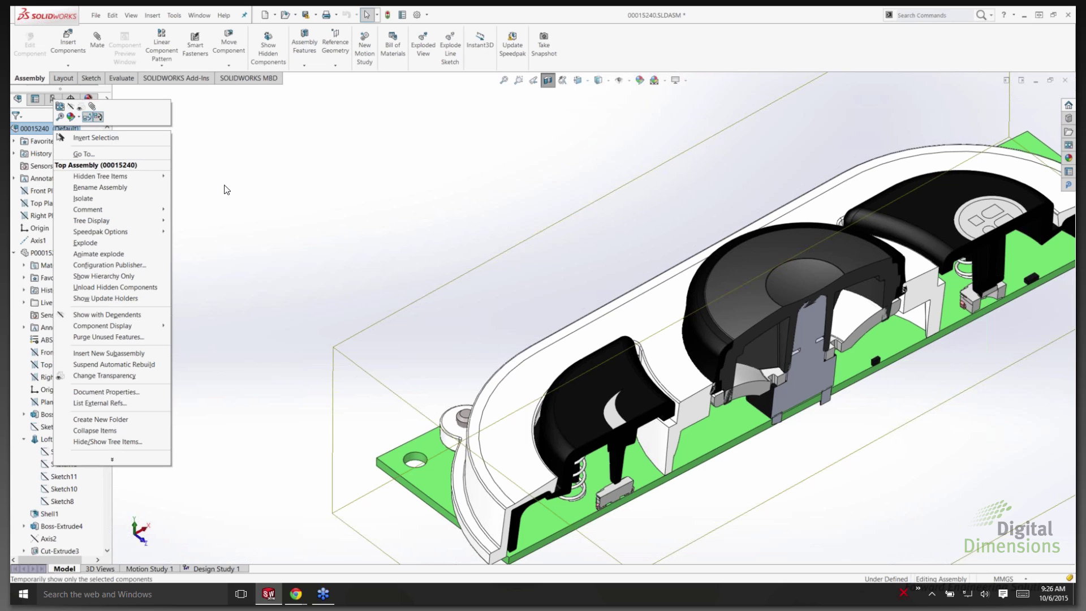
pyautogui.click(918, 487)
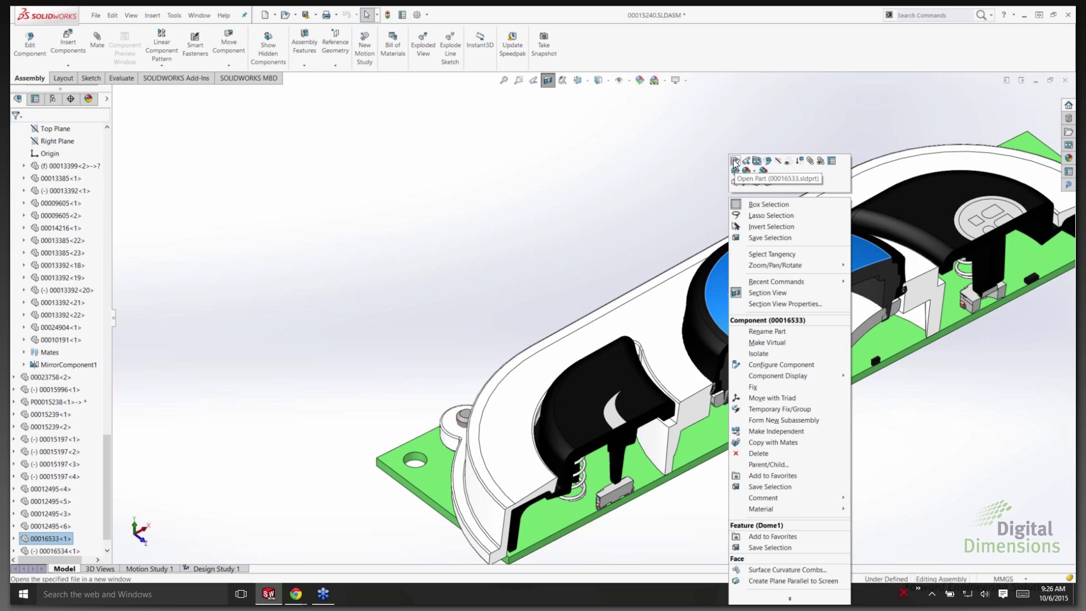
pyautogui.click(734, 161)
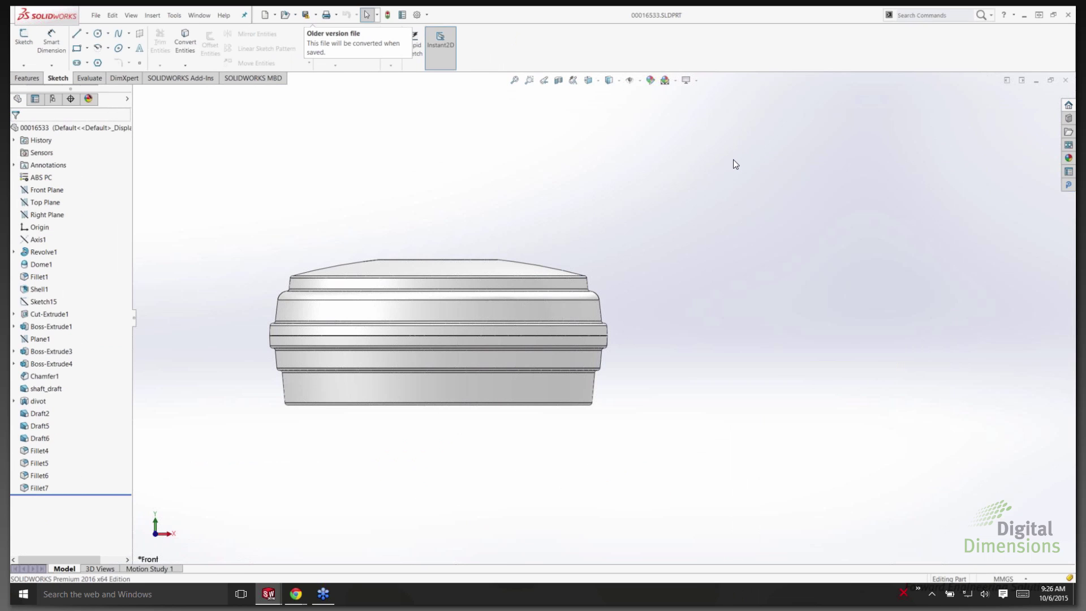
# Open the knob's Fillet4 feature for editing, and shrink its items-to-fillet list before restoring it to the longer size
pyautogui.moveTo(684, 287); pyautogui.dragTo(397, 426, button='middle')
pyautogui.scroll(-3, 397, 429)
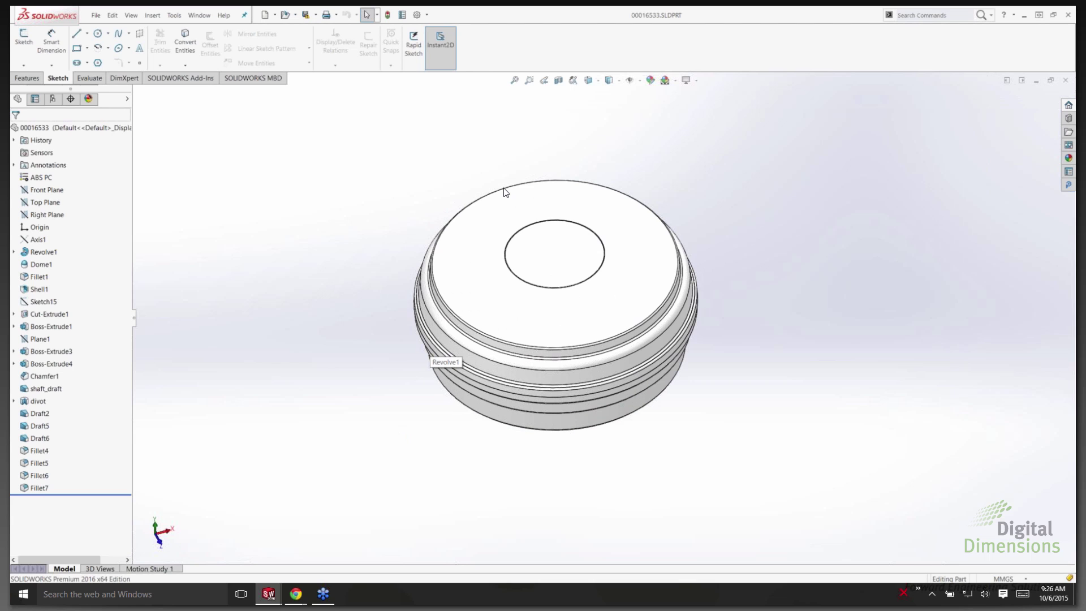
pyautogui.scroll(-1, 581, 102)
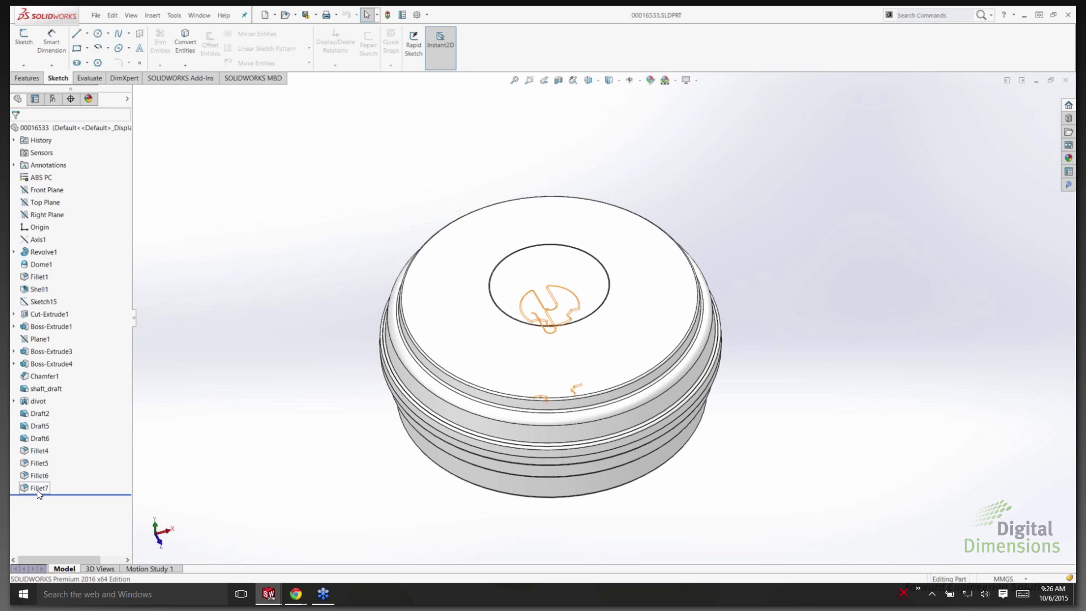
pyautogui.rightClick(42, 451)
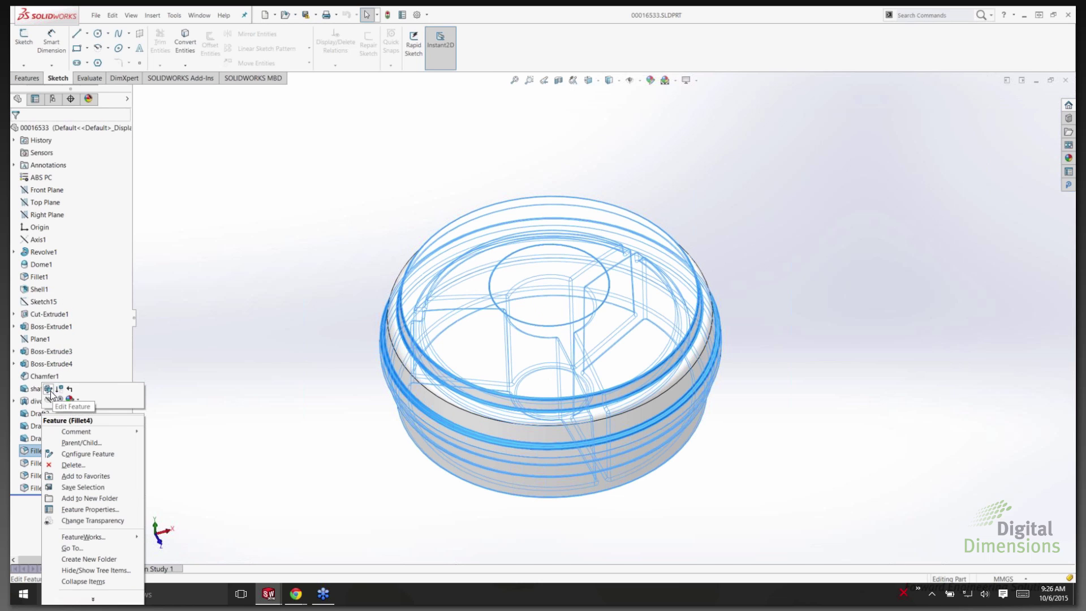
pyautogui.click(50, 390)
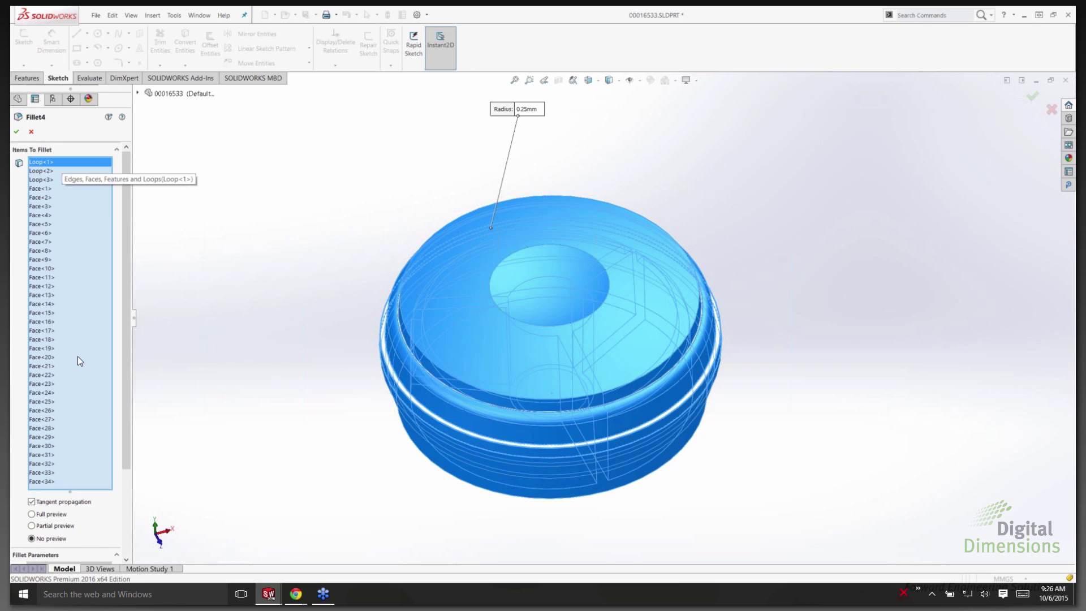
pyautogui.moveTo(67, 492); pyautogui.dragTo(74, 207)
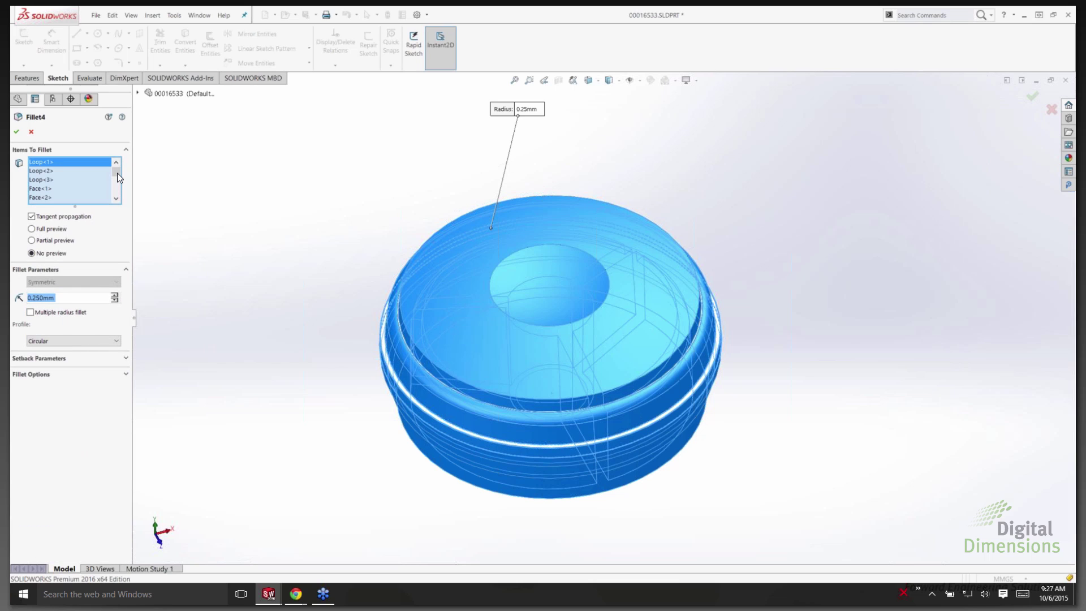
pyautogui.moveTo(117, 173)
pyautogui.mouseDown()
pyautogui.moveTo(117, 191)
pyautogui.moveTo(116, 171)
pyautogui.mouseUp()
pyautogui.moveTo(74, 207); pyautogui.dragTo(65, 491)
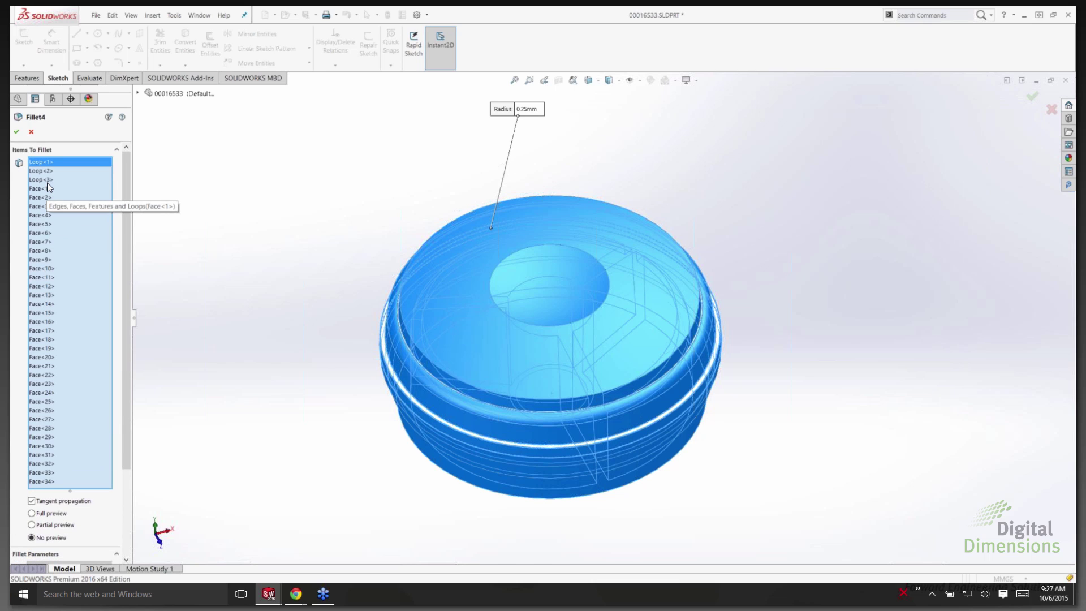
# Highlight Face<2>, Face<5>, Face<9> and Face<13> among Fillet4's items, and shorten the list to a few rows
pyautogui.click(48, 198)
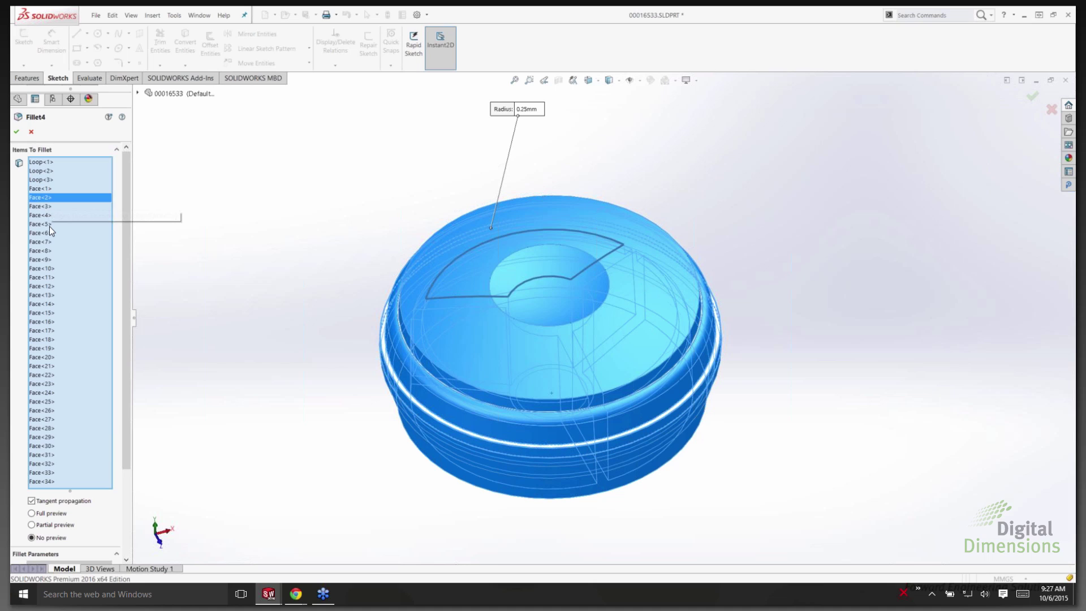
pyautogui.click(50, 224)
pyautogui.click(52, 259)
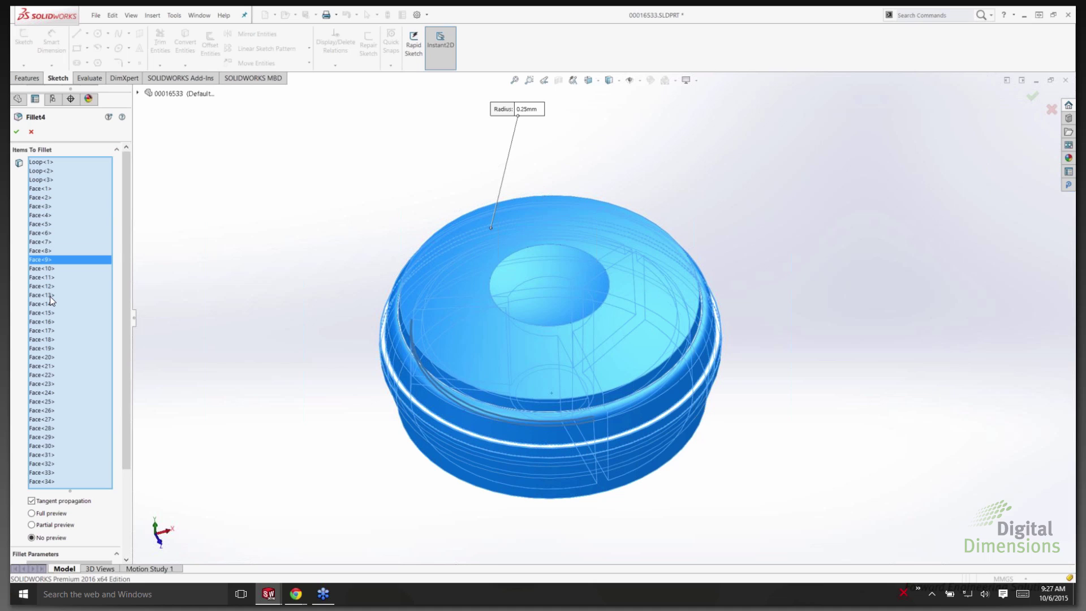
pyautogui.click(50, 295)
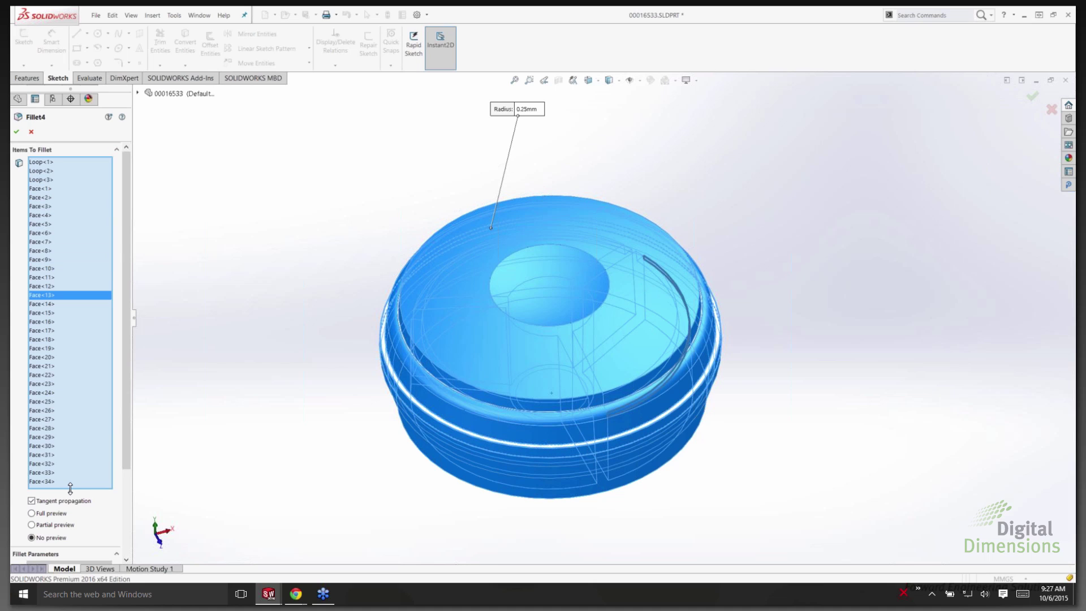
pyautogui.moveTo(70, 488); pyautogui.dragTo(48, 213)
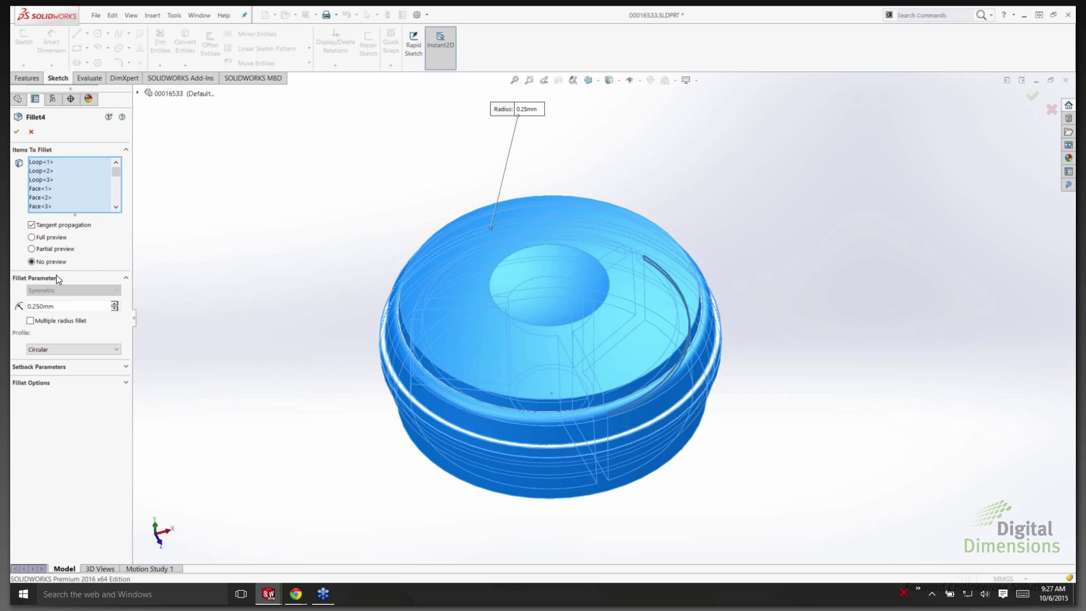
# Cycle the keyboard focus through Fillet4's options without changing any, and accept the fillet
pyautogui.press('Tab')
pyautogui.press('Tab')
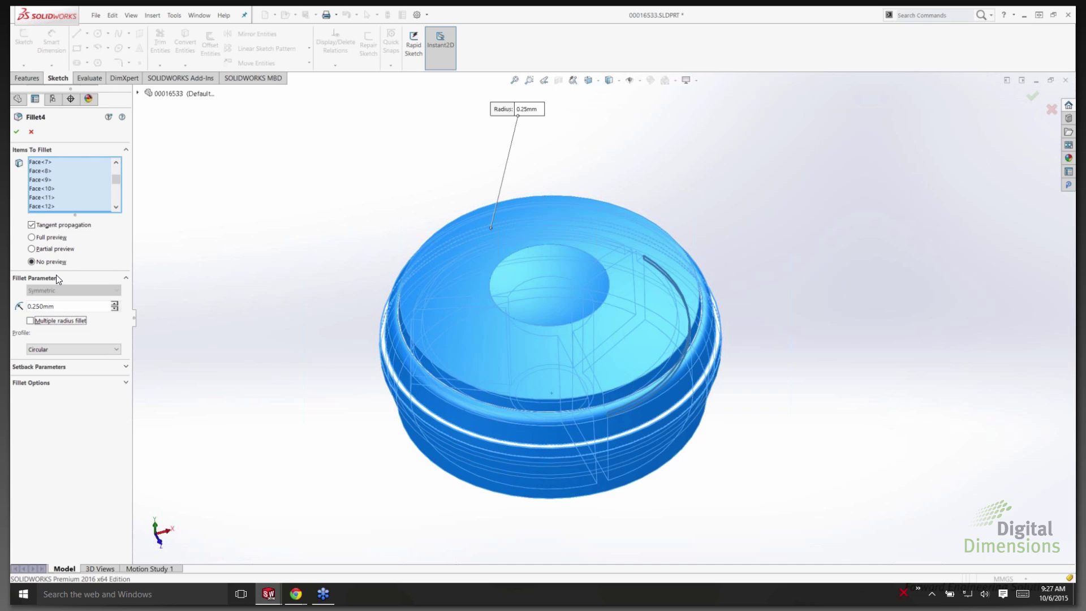
pyautogui.press('Tab')
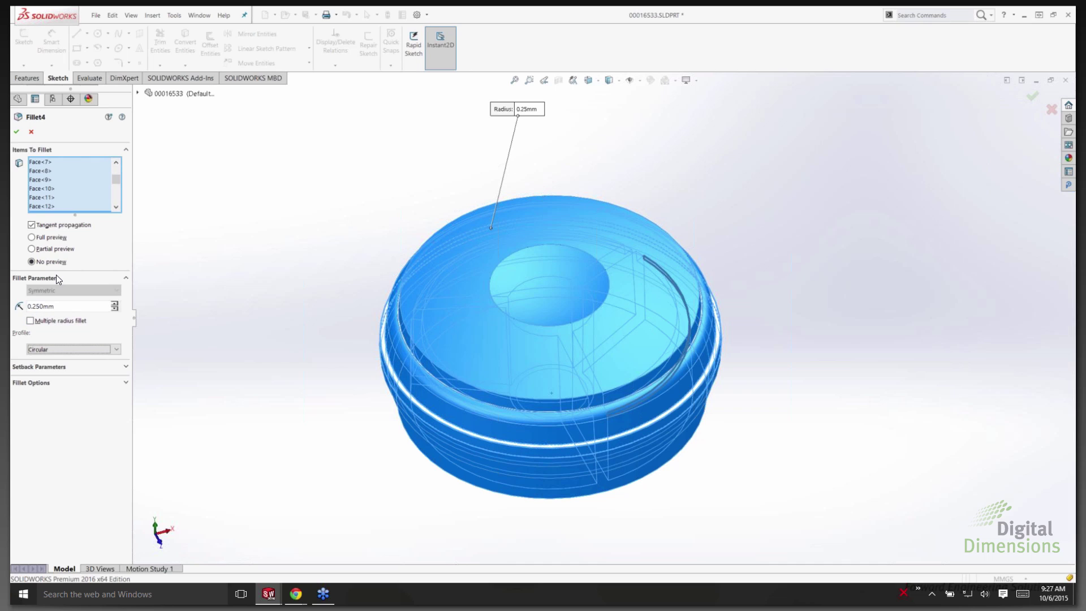
pyautogui.press('Tab')
pyautogui.press('Tab')
pyautogui.press('Tab')
pyautogui.press('Tab')
pyautogui.press('Tab')
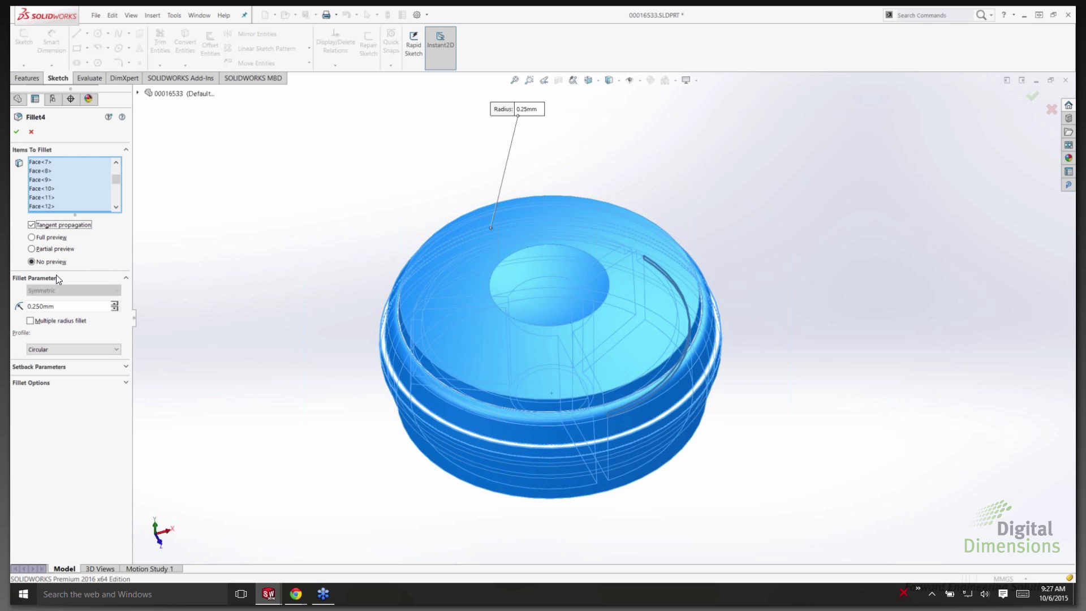
pyautogui.press('Tab')
pyautogui.click(17, 132)
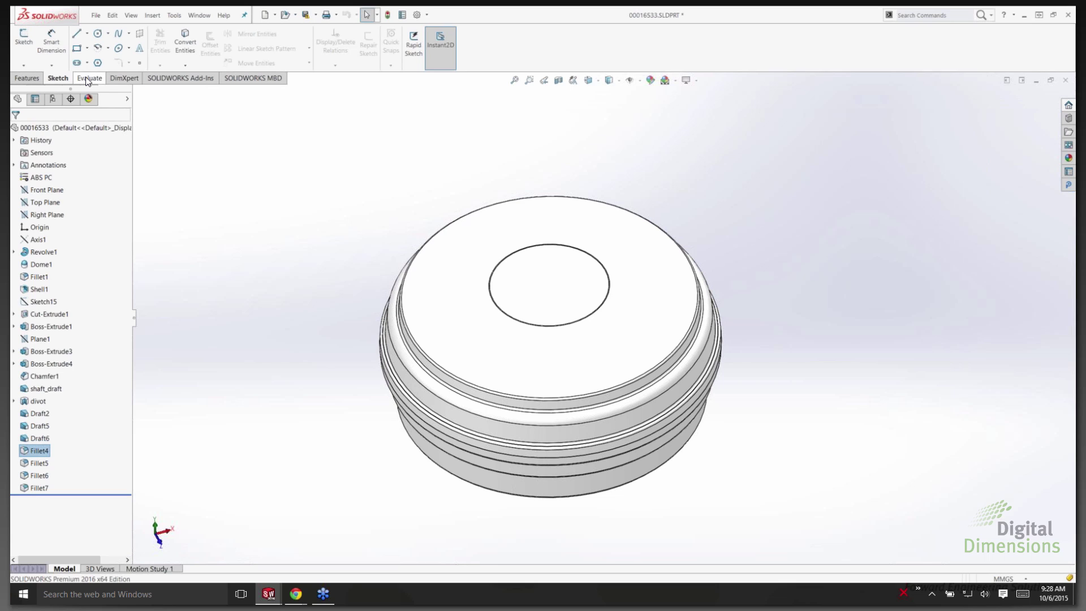
# Add the Sheet Metal command set to the CommandManager, and load the SOLIDWORKS Simulation add-in and display its commands
pyautogui.rightClick(129, 84)
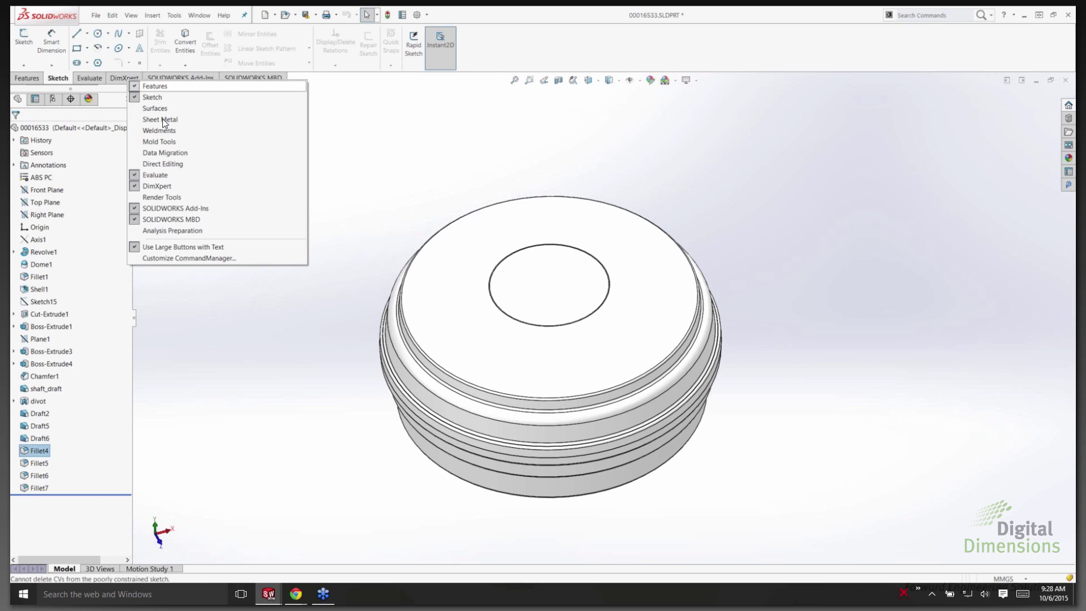
pyautogui.click(156, 120)
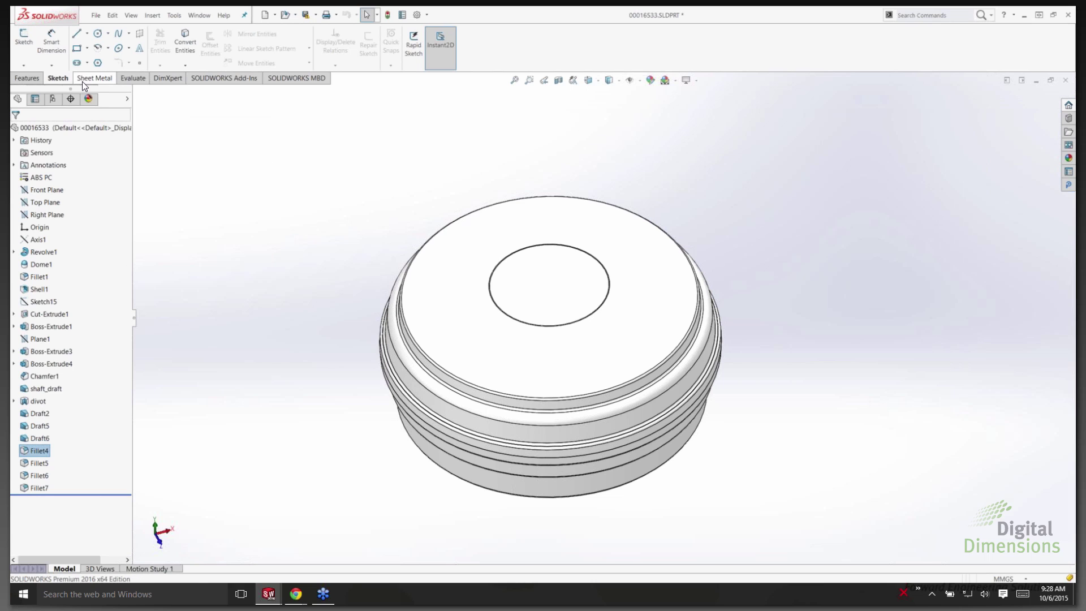
pyautogui.click(219, 79)
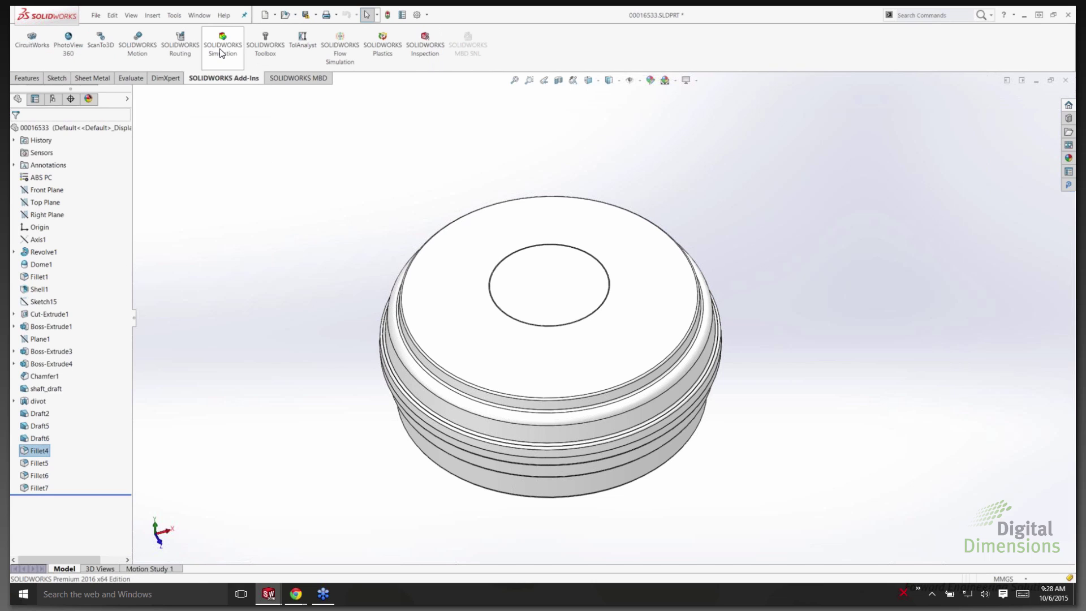
pyautogui.click(221, 53)
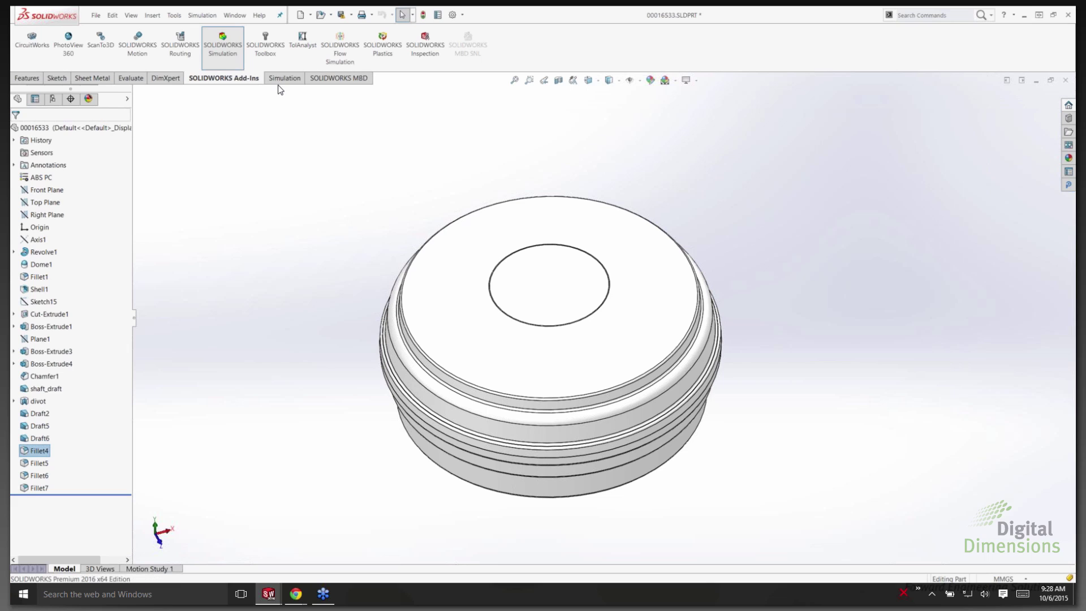
pyautogui.click(282, 125)
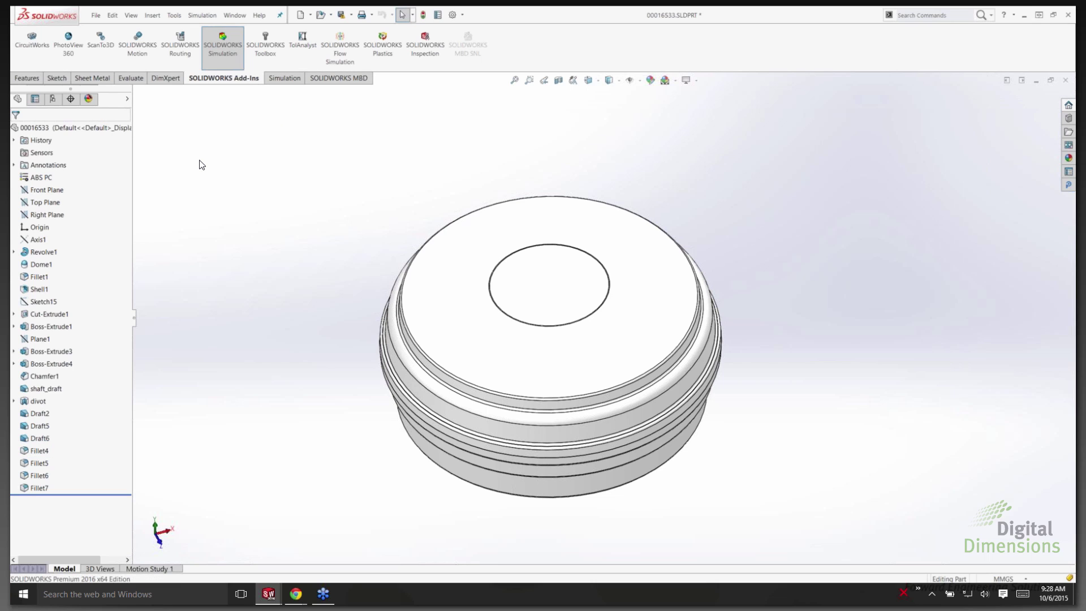
pyautogui.click(286, 80)
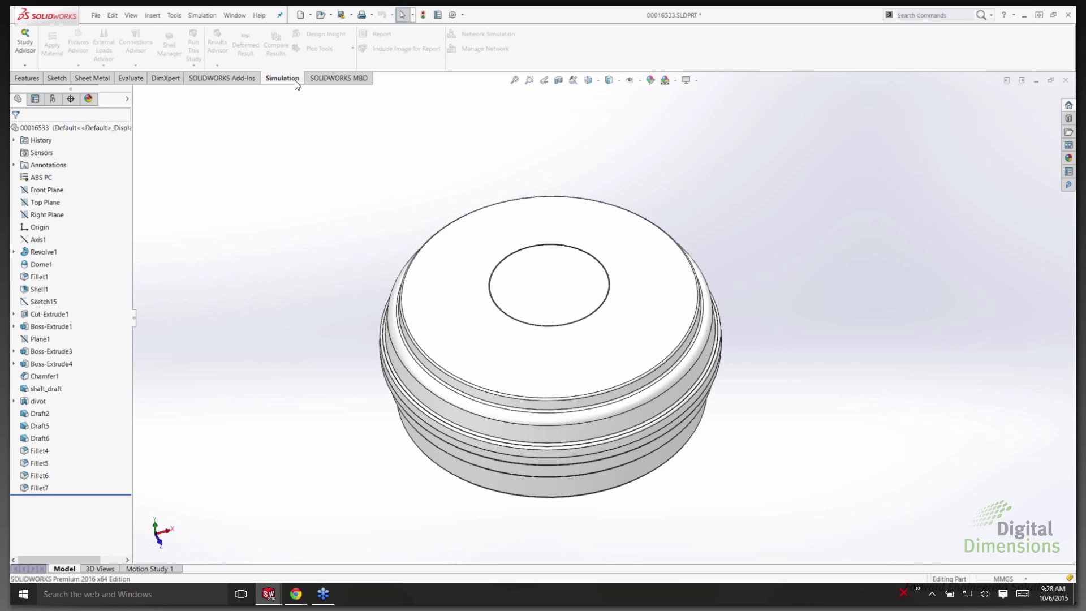
# Add the Analysis Preparation command set to the CommandManager and display its tools
pyautogui.rightClick(294, 80)
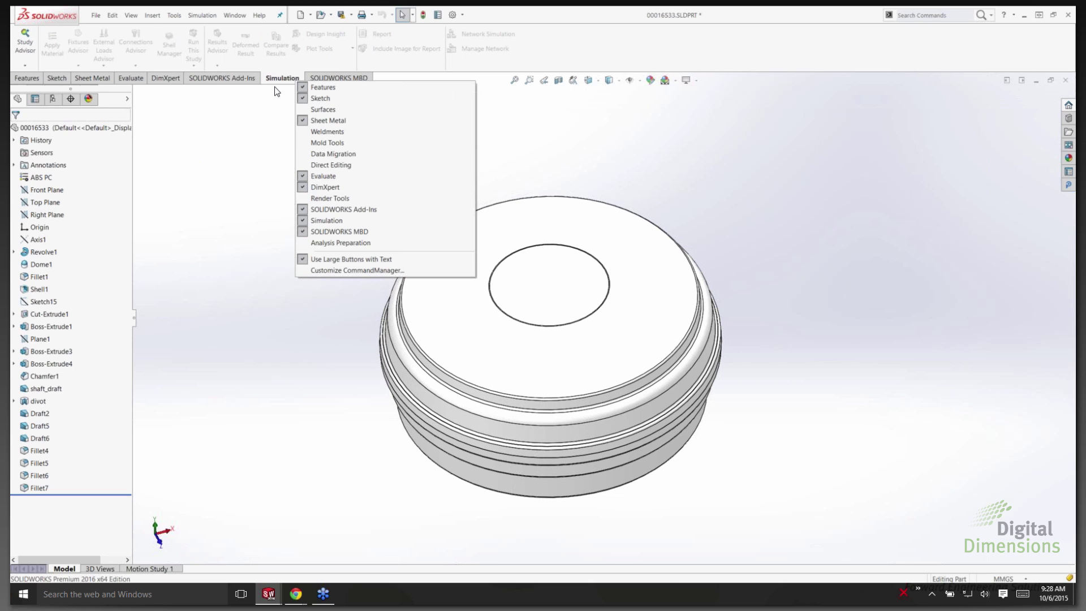
pyautogui.click(326, 243)
pyautogui.click(395, 78)
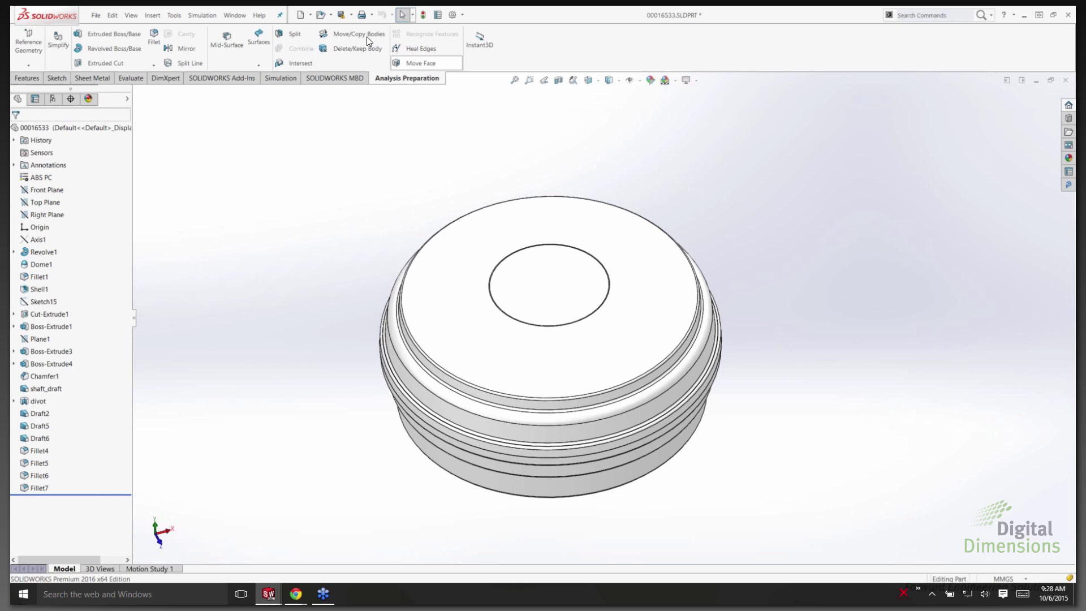
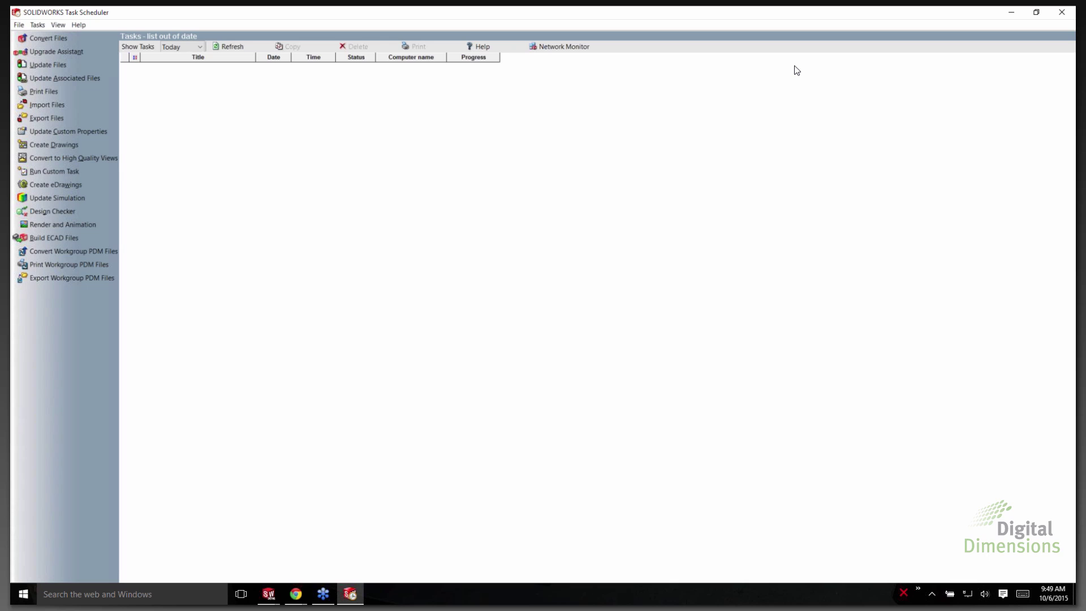
# In SOLIDWORKS Task Scheduler, examine the Upgrade Assistant and Build ECAD Files task setups, cancelling each one
pyautogui.click(70, 53)
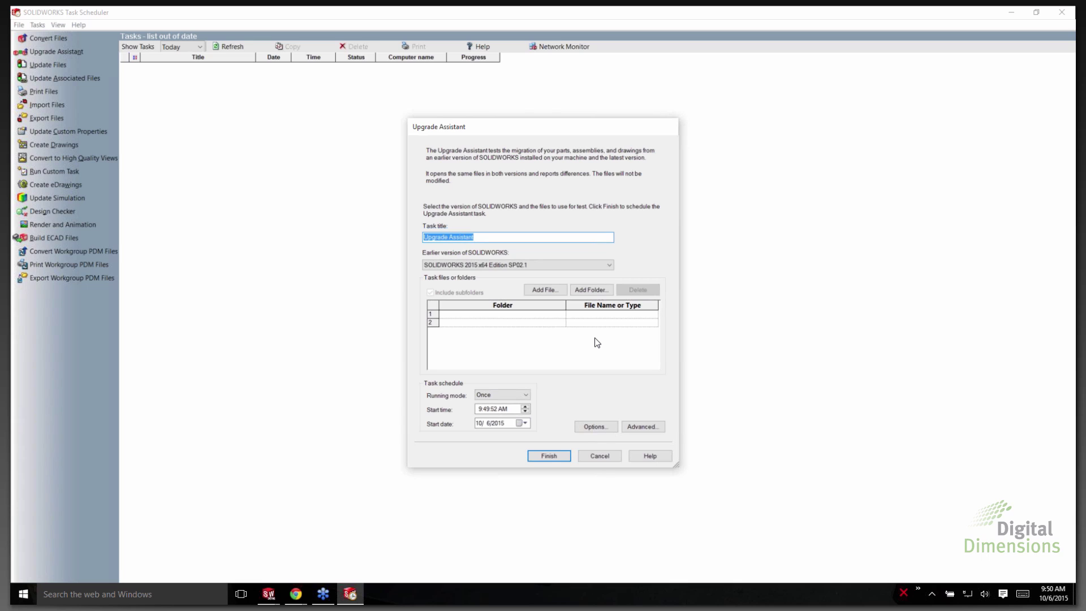
pyautogui.click(599, 456)
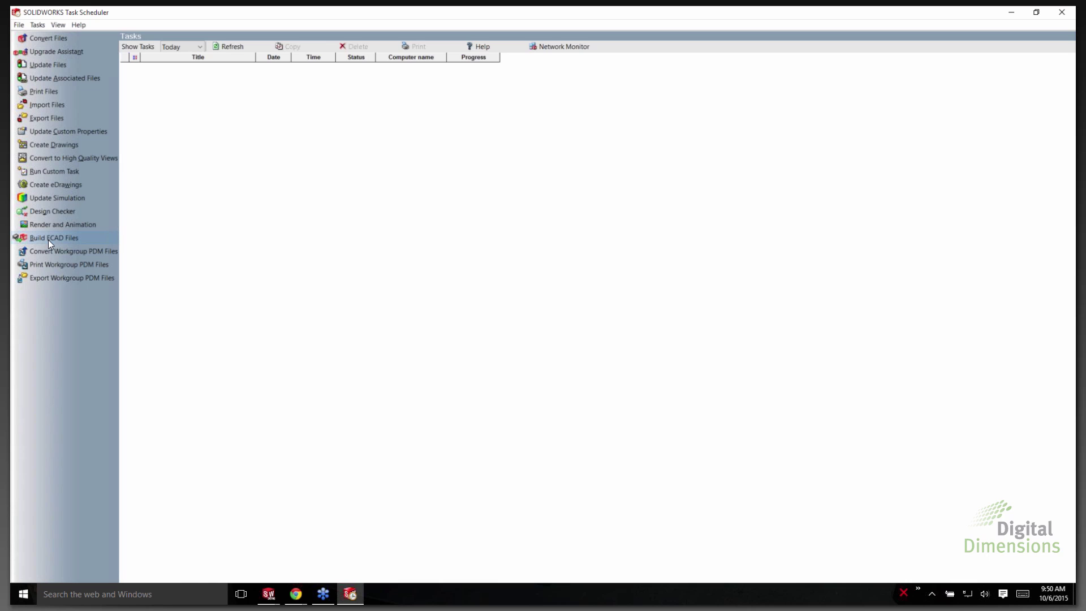
pyautogui.click(60, 237)
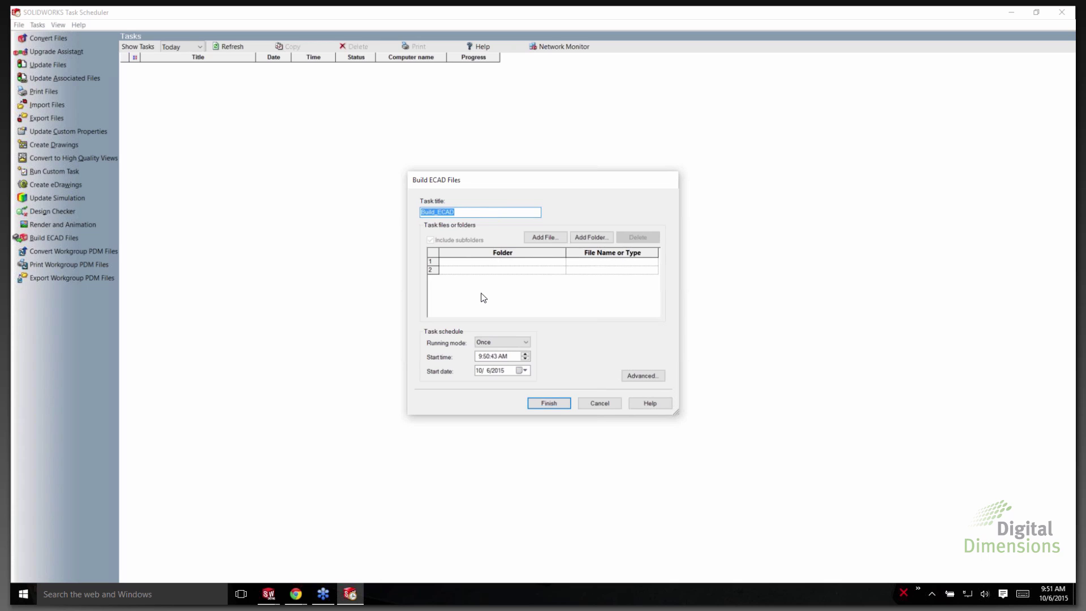
pyautogui.click(595, 403)
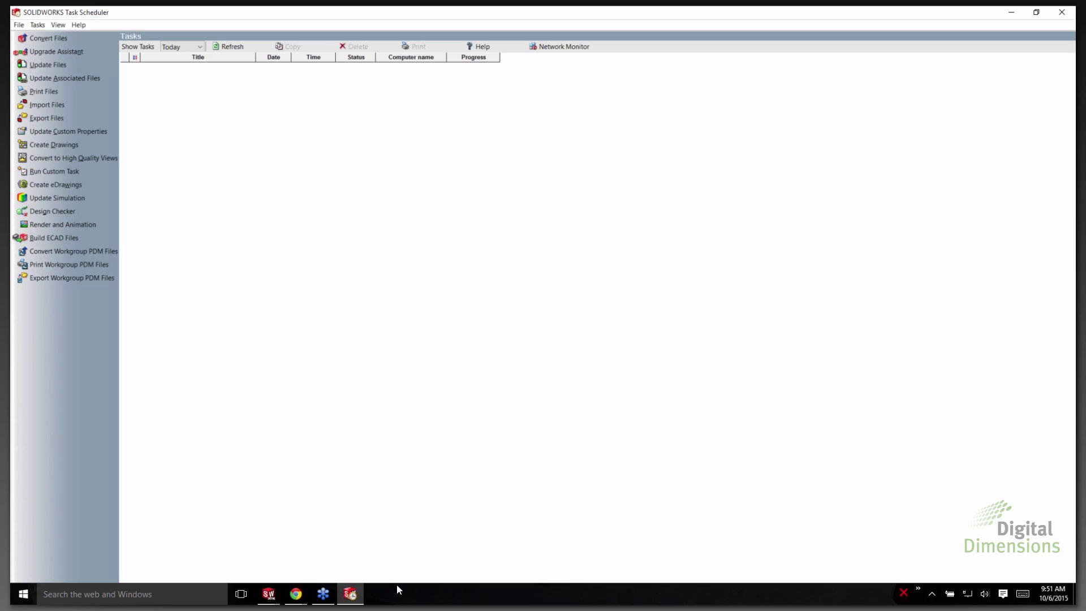
# Search the computer for "SOLIDWORKS 2016 rx" and launch SOLIDWORKS Rx 2016
pyautogui.press('super')
pyautogui.write('solidwo')
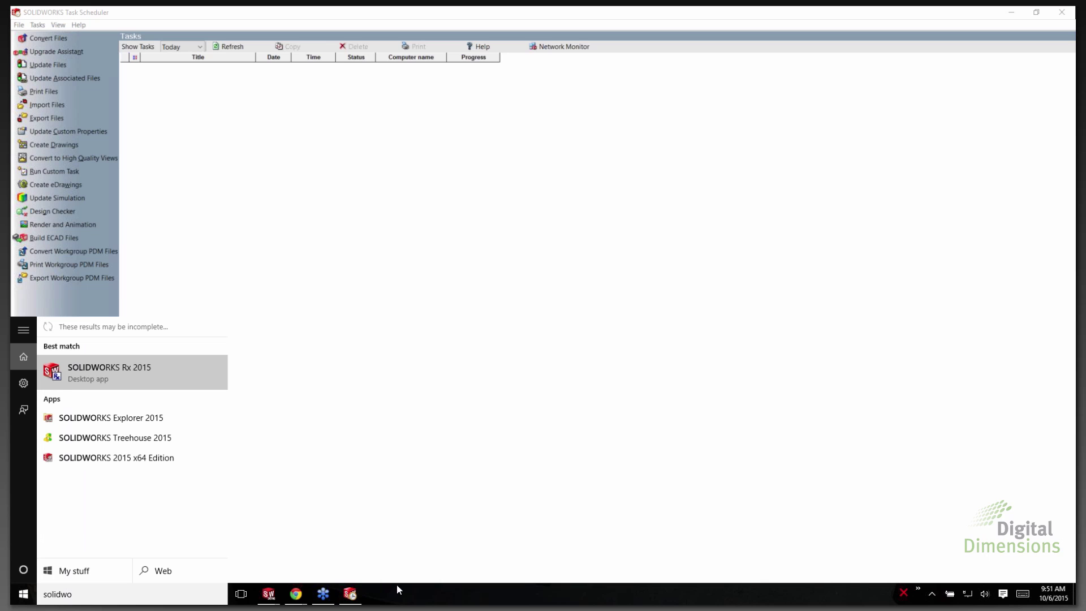
pyautogui.write('rks')
pyautogui.press('Down')
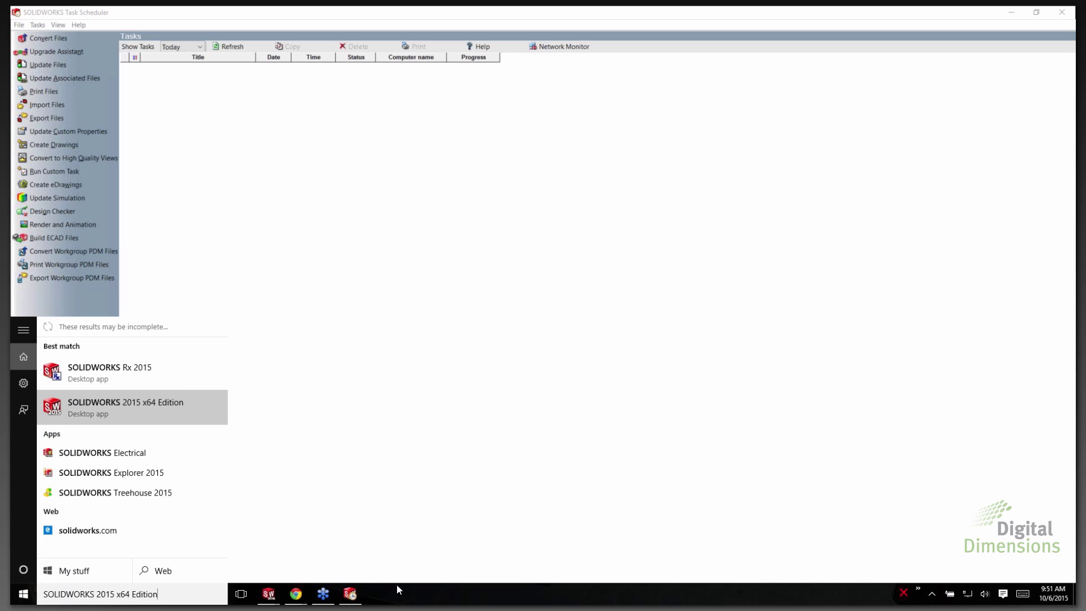
pyautogui.press('BackSpace')
pyautogui.press('BackSpace')
pyautogui.press('BackSpace')
pyautogui.press('BackSpace')
pyautogui.press('BackSpace')
pyautogui.press('BackSpace')
pyautogui.press('BackSpace')
pyautogui.press('BackSpace')
pyautogui.press('BackSpace')
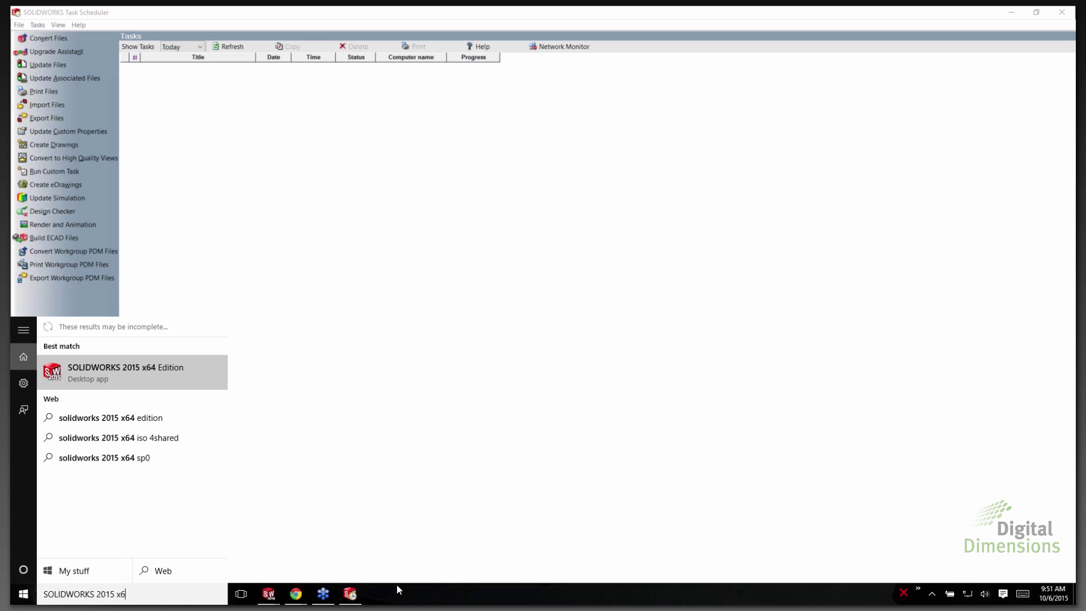
pyautogui.press('BackSpace')
pyautogui.press('BackSpace')
pyautogui.press('BackSpace')
pyautogui.press('BackSpace')
pyautogui.write('6 ')
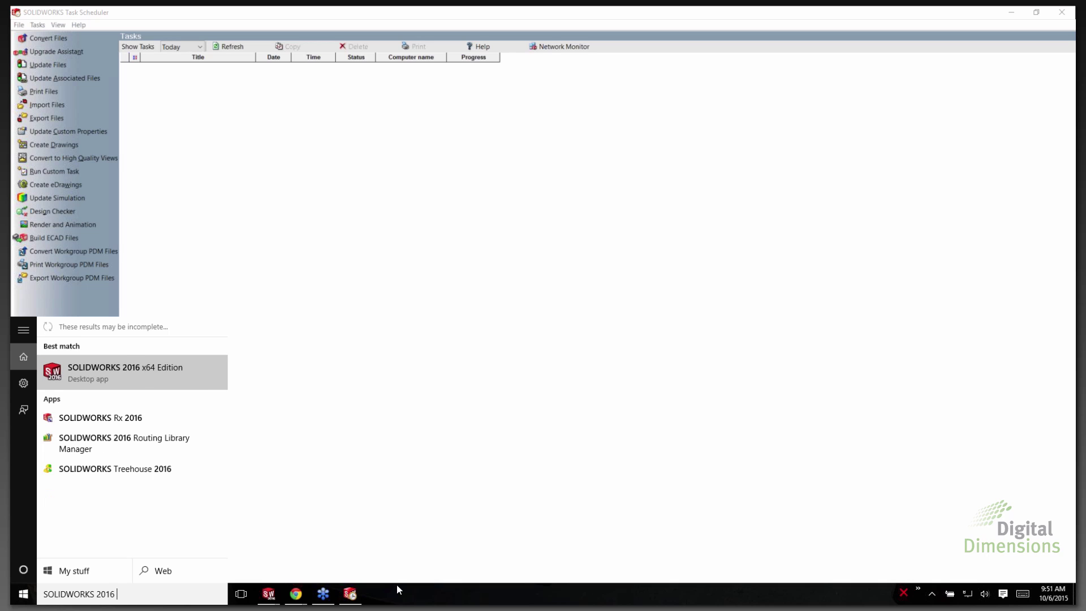
pyautogui.write('rx')
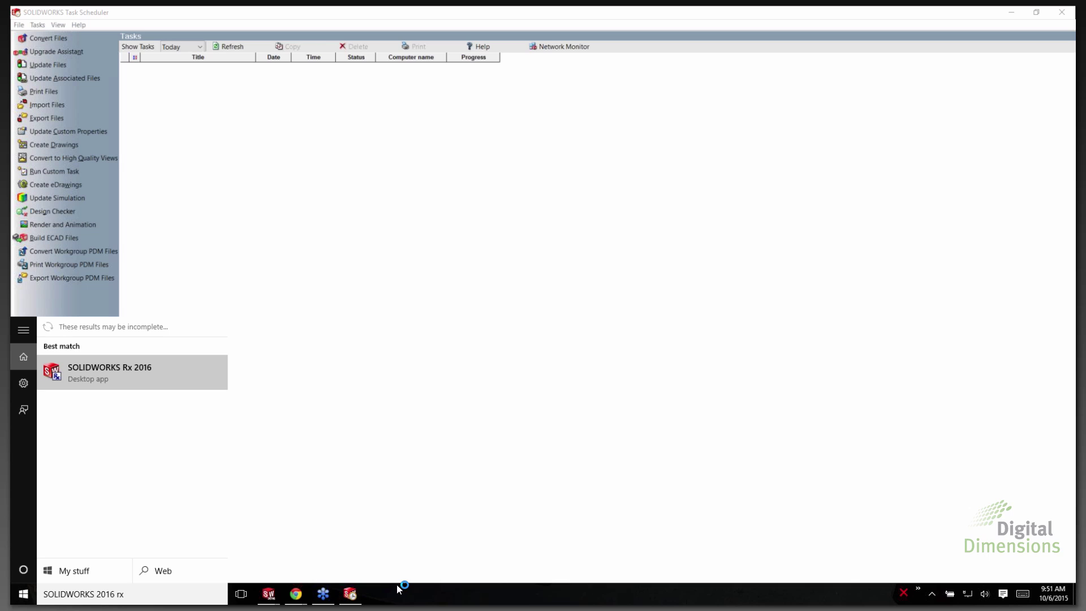
pyautogui.press('Return')
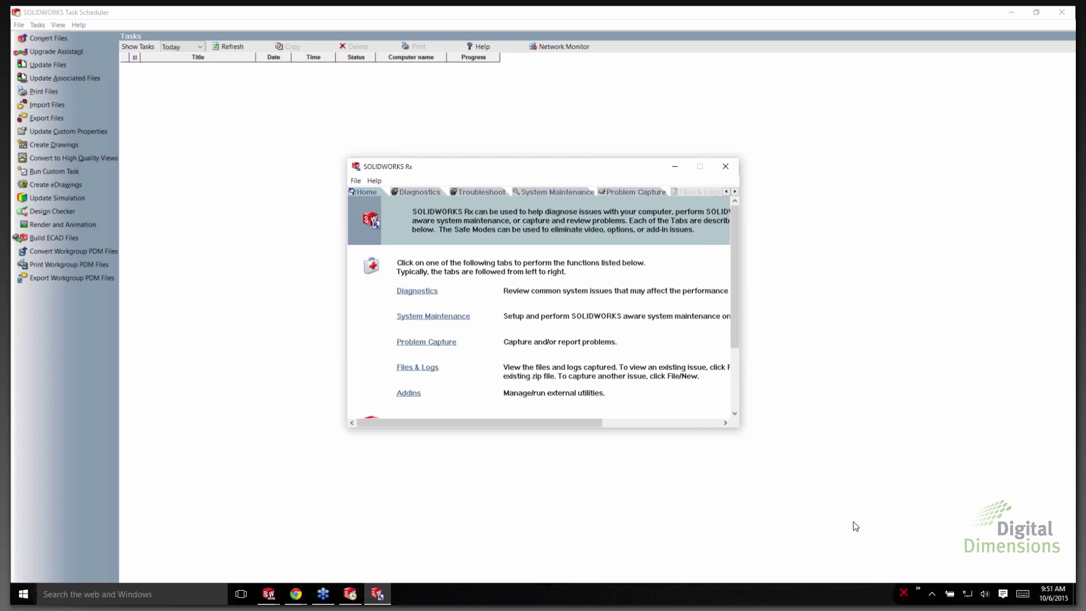
# Review the Diagnostics results in SOLIDWORKS Rx, including the graphics card driver entry
pyautogui.click(420, 192)
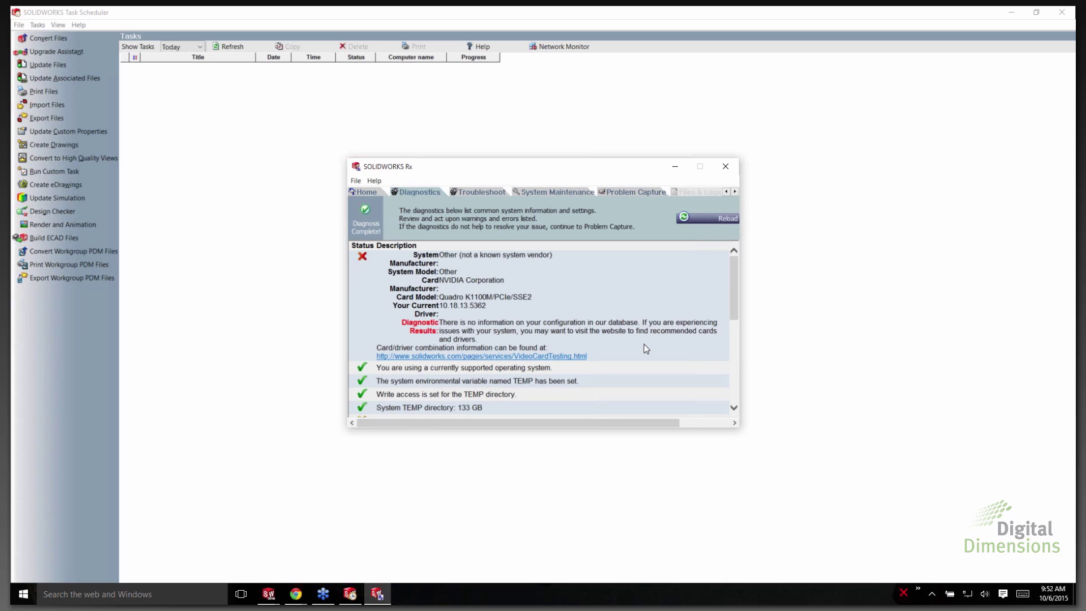
pyautogui.moveTo(494, 305); pyautogui.dragTo(442, 313)
pyautogui.click(485, 337)
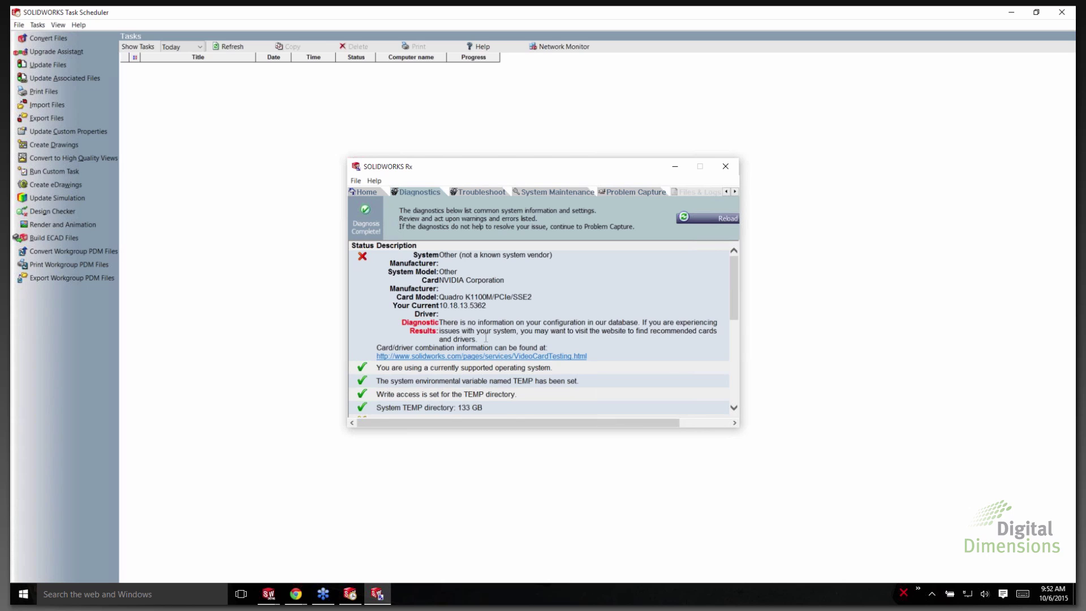
pyautogui.scroll(-5, 583, 353)
pyautogui.scroll(-5, 509, 354)
# Display the Rx add-ins for support and admin, examine the Performance Benchmark Test's optional tests, and cancel it
pyautogui.click(734, 191)
pyautogui.click(734, 191)
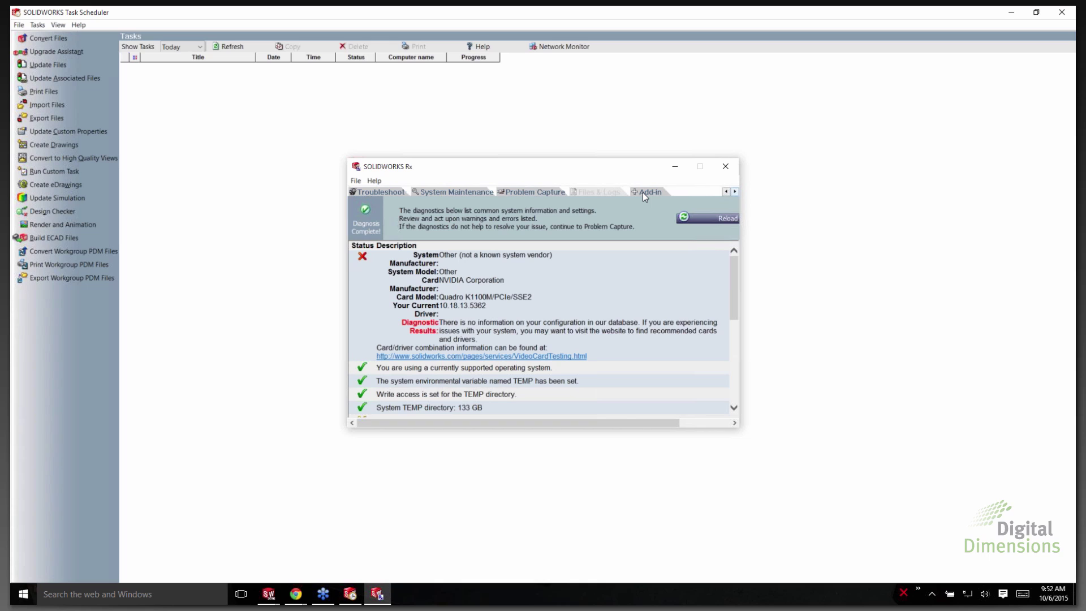
pyautogui.click(643, 194)
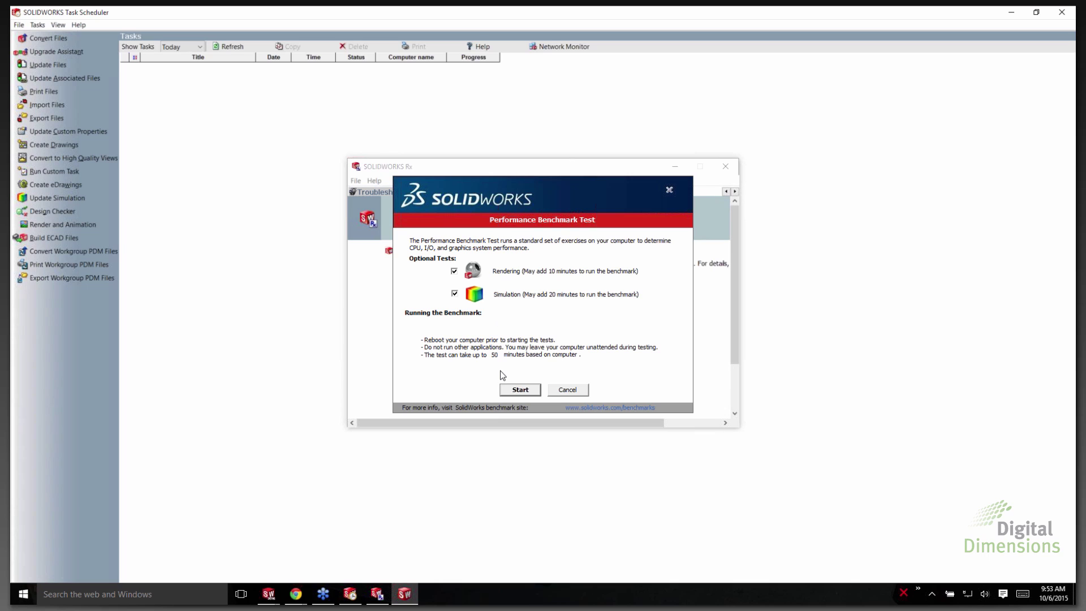
pyautogui.click(567, 390)
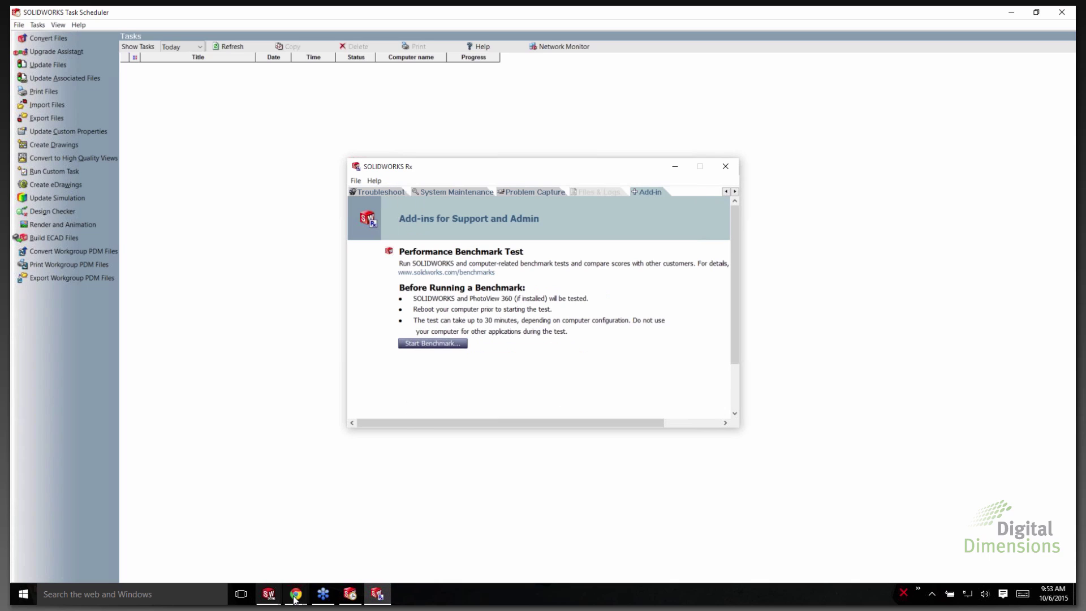
# Switch to Chrome and show the SolidWorks Customer Portal support page with its CAD Admin Dashboard link
pyautogui.click(294, 596)
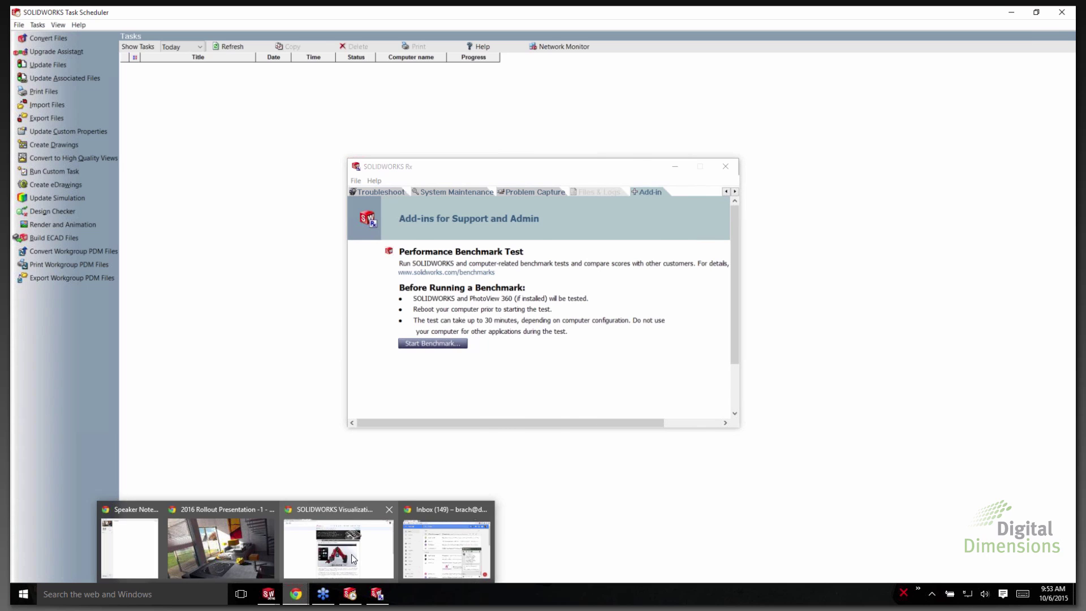
pyautogui.click(339, 547)
pyautogui.click(64, 10)
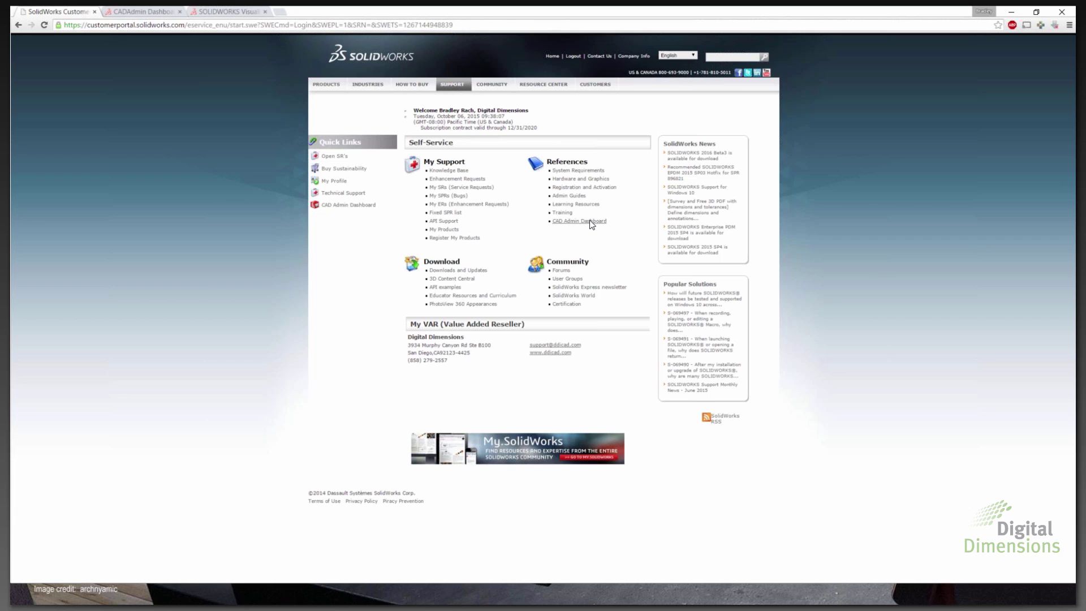
# Show the SOLIDWORKS CAD Admin Dashboard and mark the first listed account
pyautogui.click(152, 13)
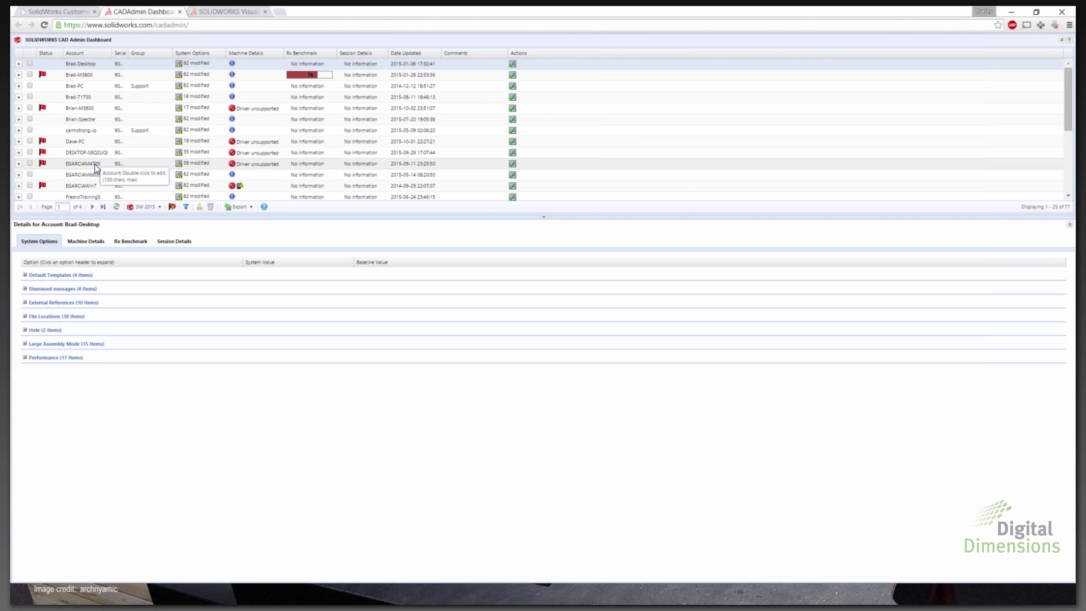
pyautogui.click(30, 64)
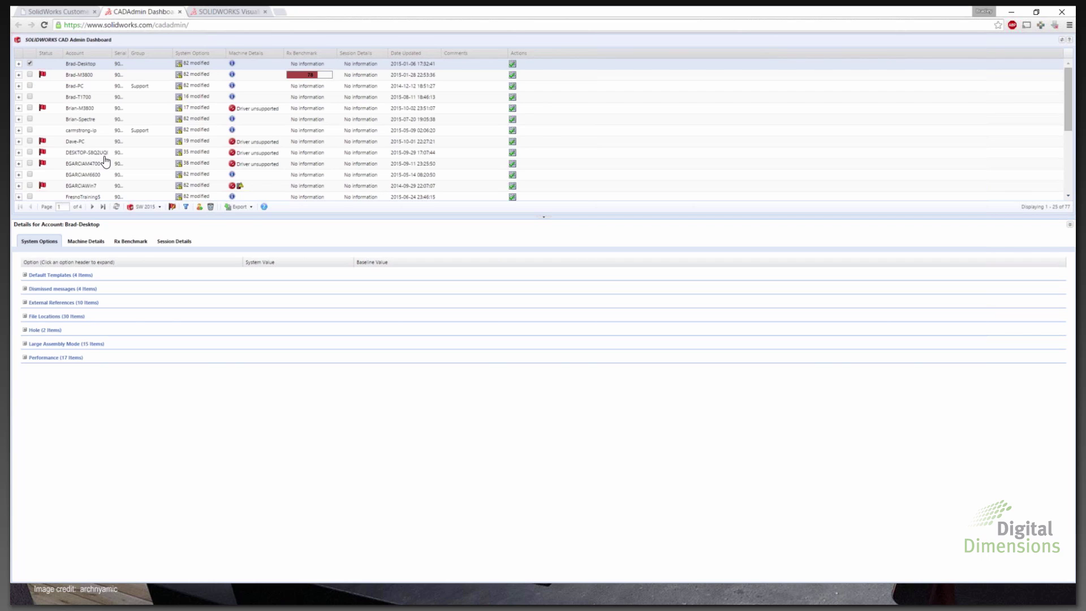
pyautogui.click(210, 207)
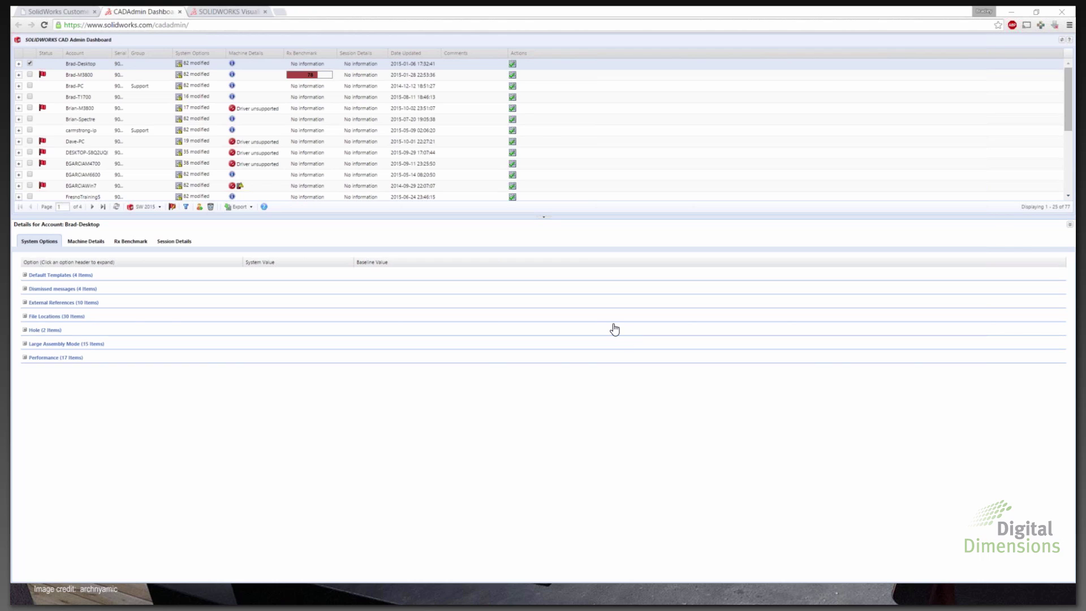
# Minimise the browser window and advance the slideshow to the Installation changes slide
pyautogui.click(1009, 13)
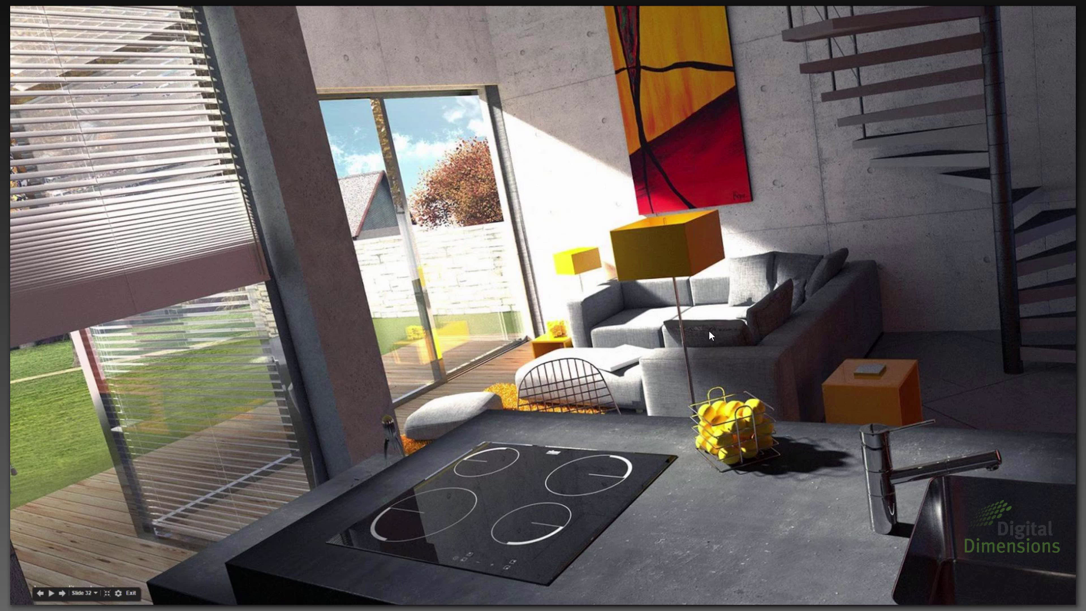
pyautogui.click(708, 330)
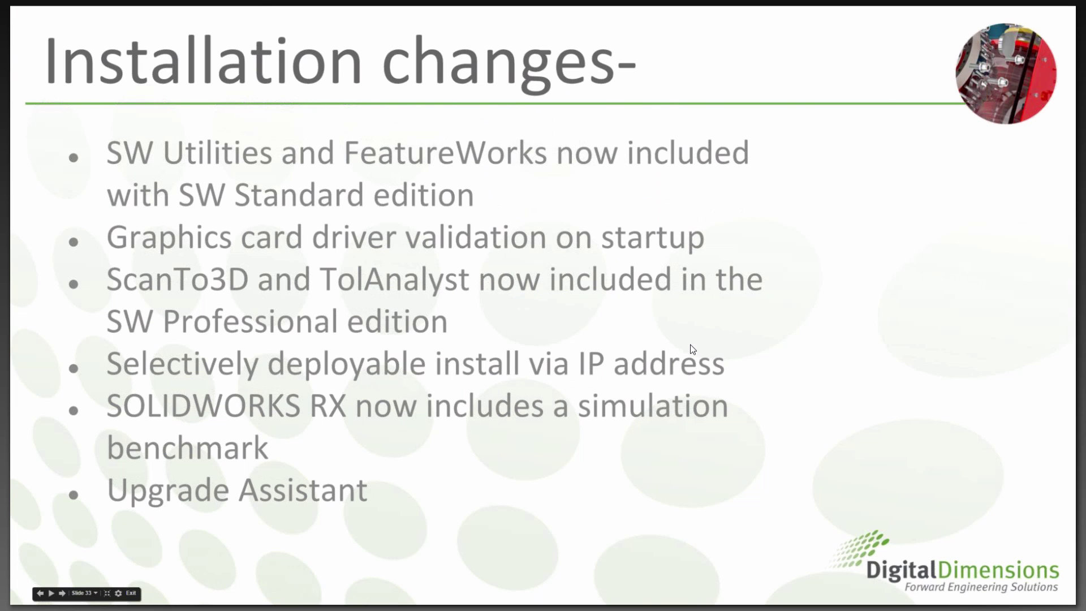
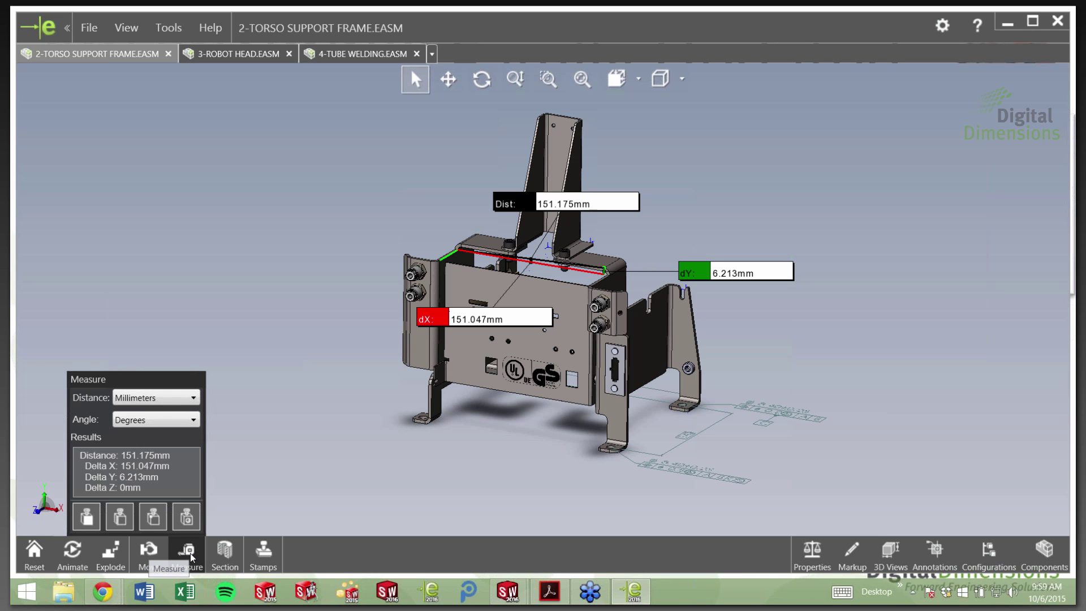
# In eDrawings, close the Measure tool and browse the torso support frame's saved 3D Views, including Support Mount and Exploded
pyautogui.click(190, 553)
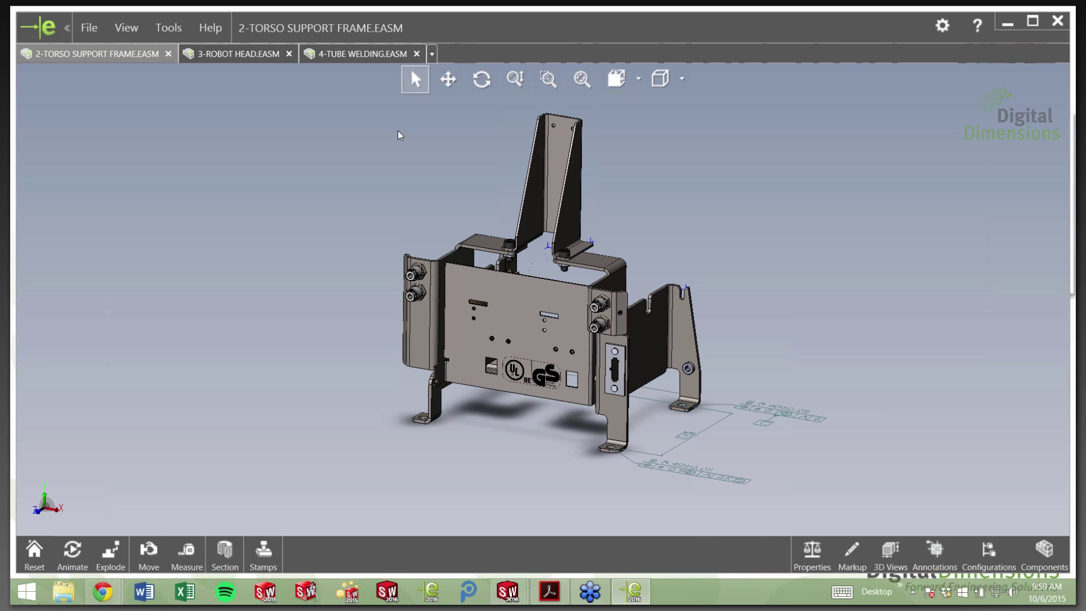
pyautogui.click(890, 555)
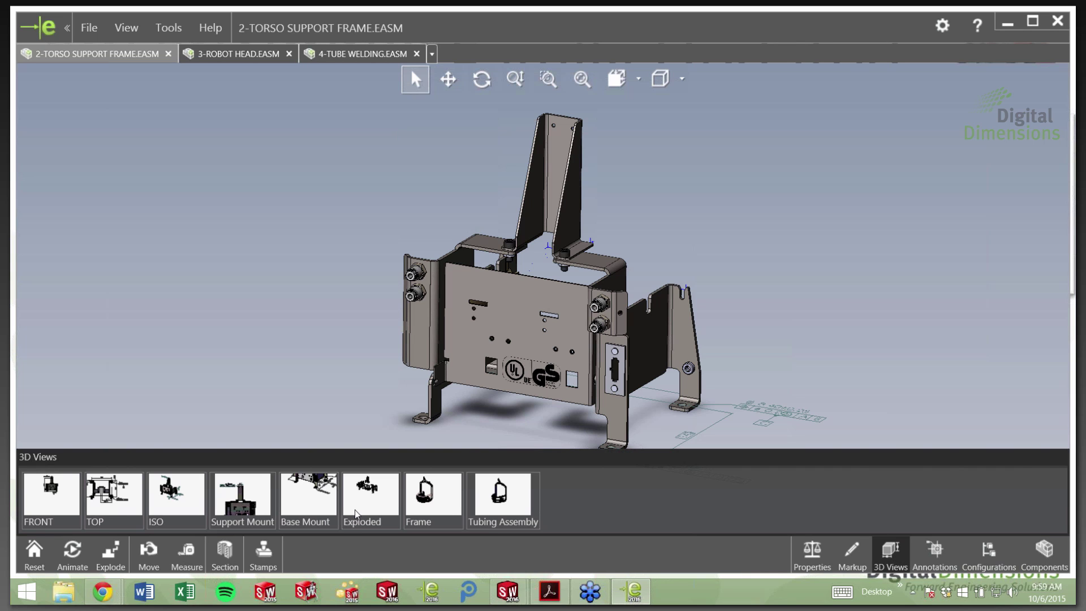
pyautogui.click(354, 511)
pyautogui.click(270, 512)
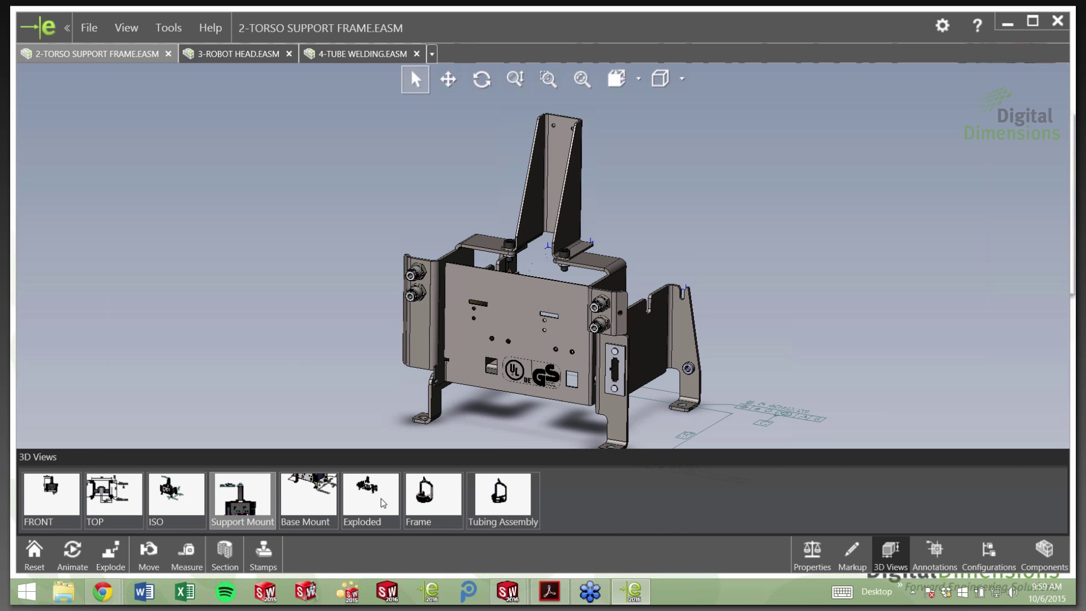
pyautogui.click(383, 502)
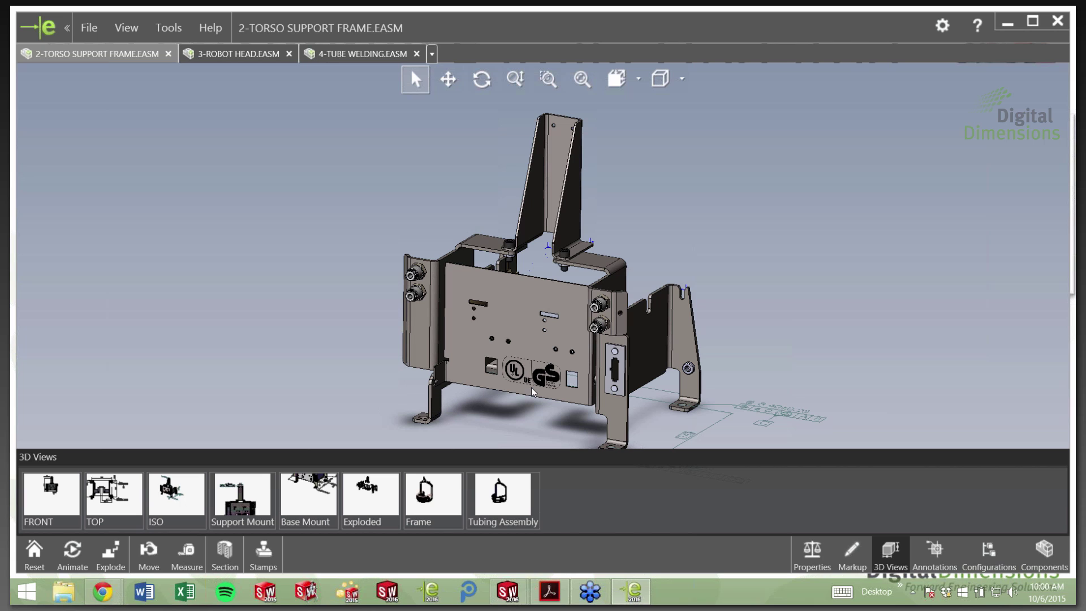
# Turn on Show Component Descriptions in the general options, review the torso support frame's component list, and close it
pyautogui.click(1044, 555)
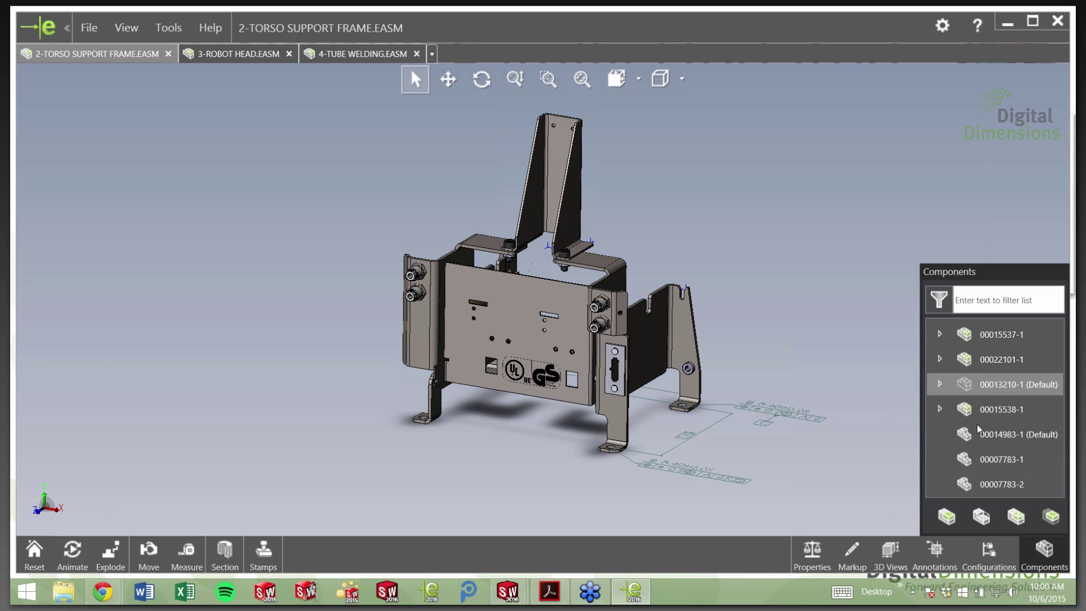
pyautogui.click(976, 428)
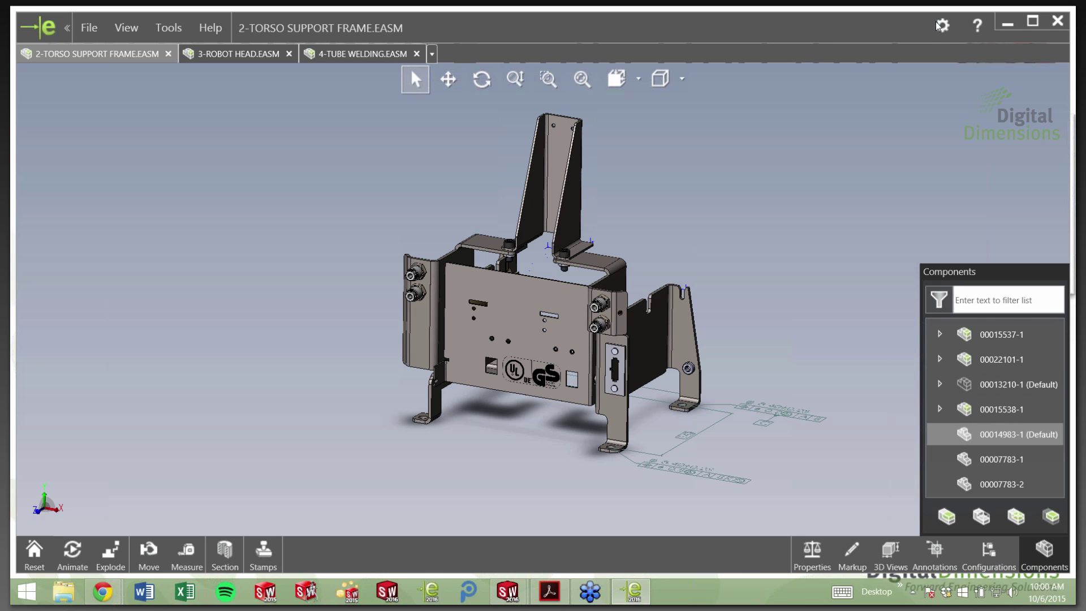
pyautogui.click(940, 25)
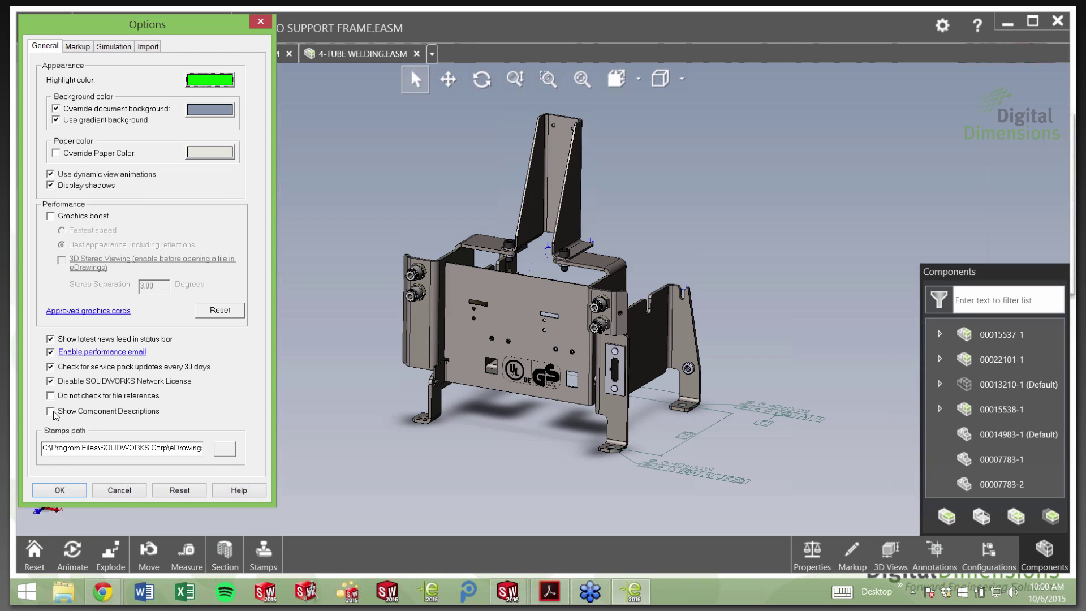
pyautogui.click(66, 495)
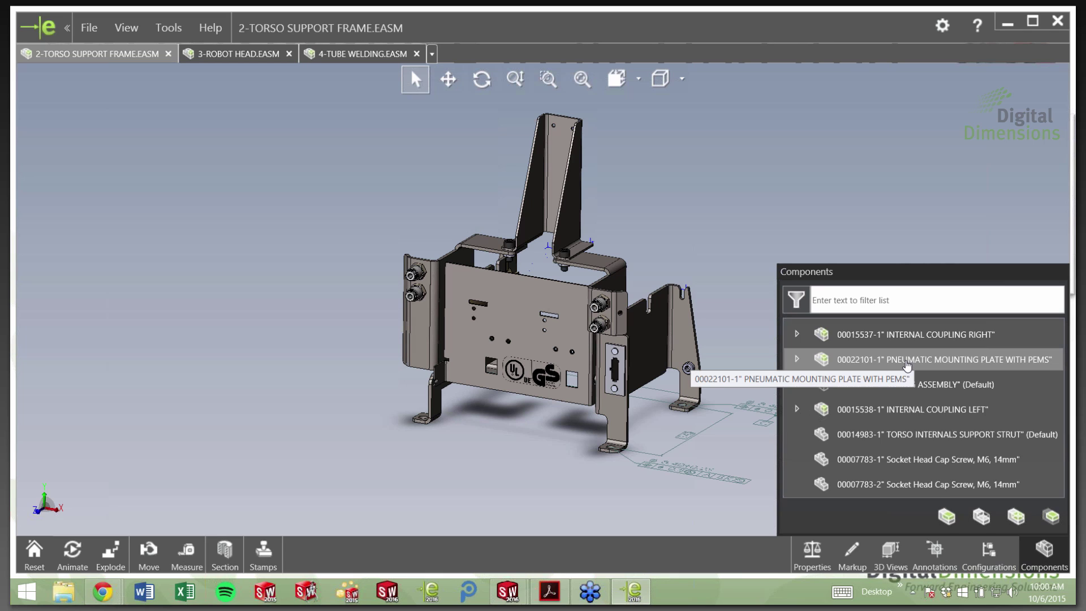
pyautogui.press('Escape')
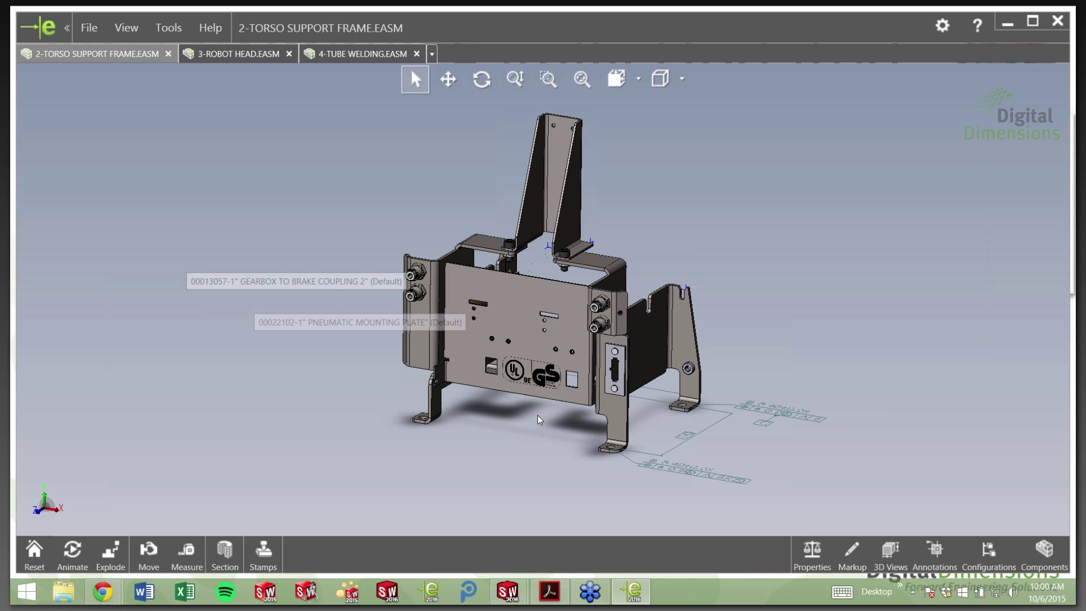
# Examine the UL and GS decal on the pneumatic mounting plate up close, and switch to 3-ROBOT HEAD.EASM
pyautogui.moveTo(537, 415); pyautogui.dragTo(512, 420)
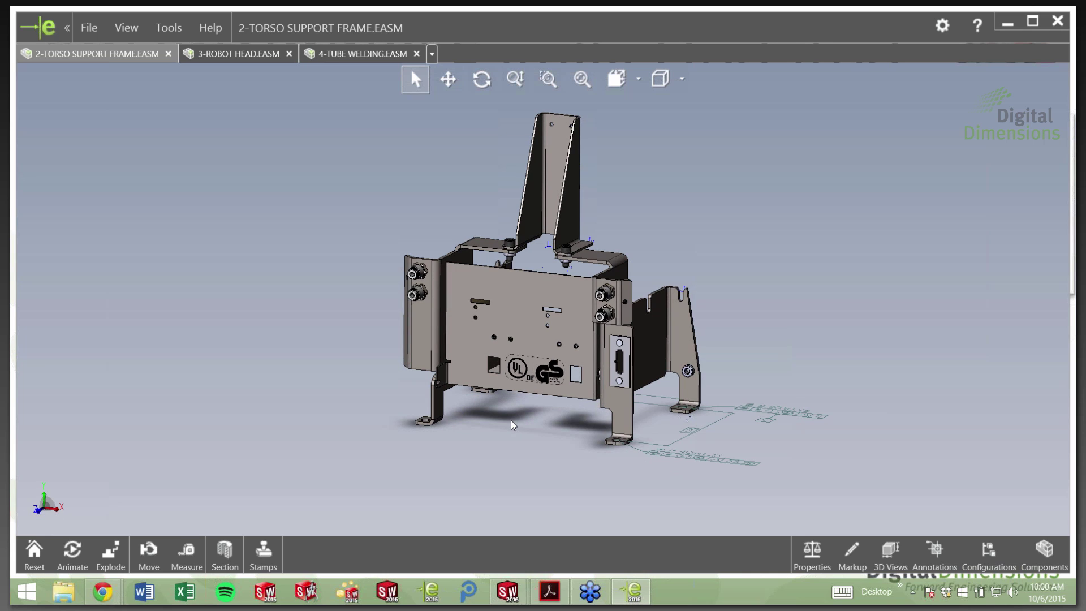
pyautogui.moveTo(510, 419); pyautogui.dragTo(491, 400)
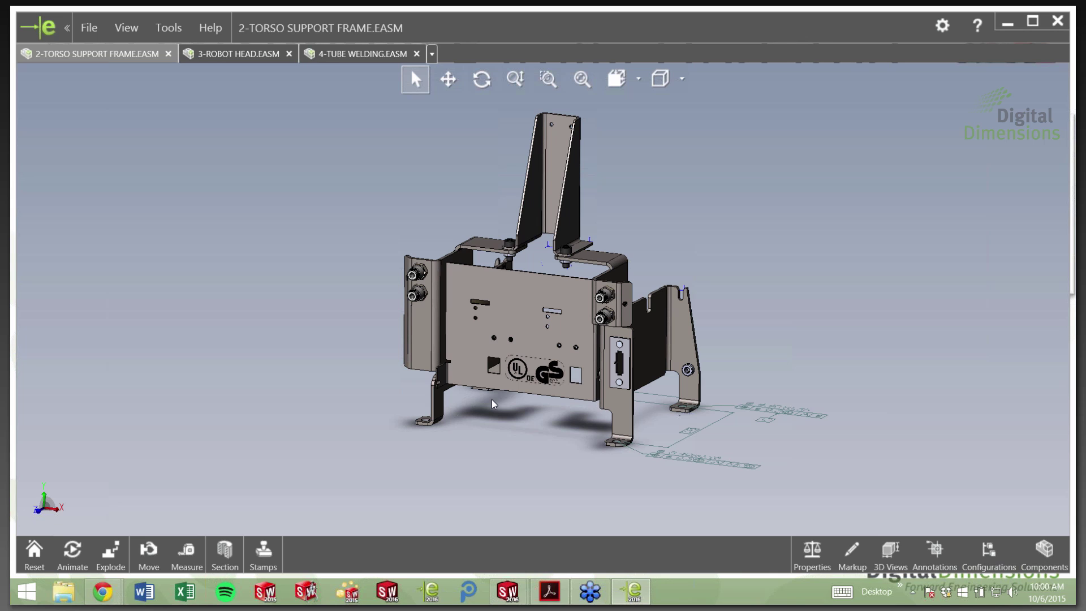
pyautogui.moveTo(491, 400); pyautogui.dragTo(549, 355)
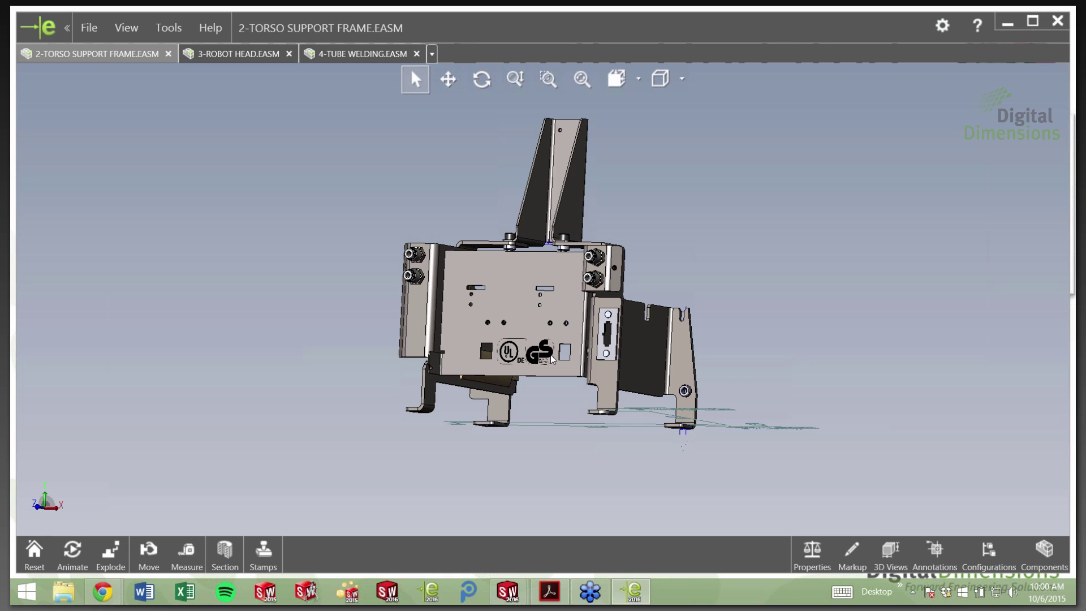
pyautogui.scroll(-5, 551, 358)
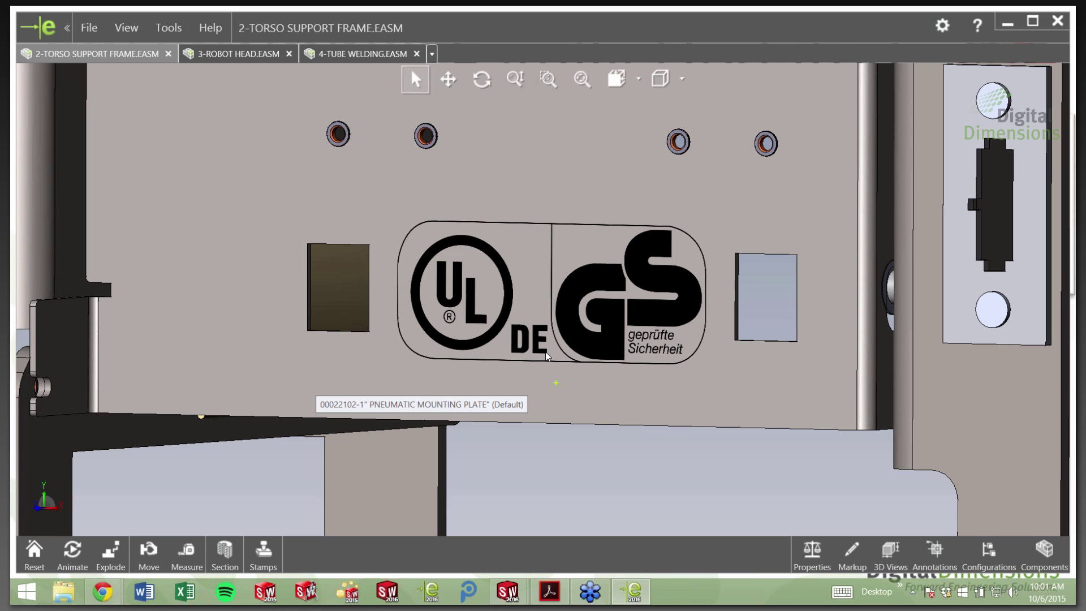
pyautogui.moveTo(547, 355); pyautogui.dragTo(581, 271, button='middle')
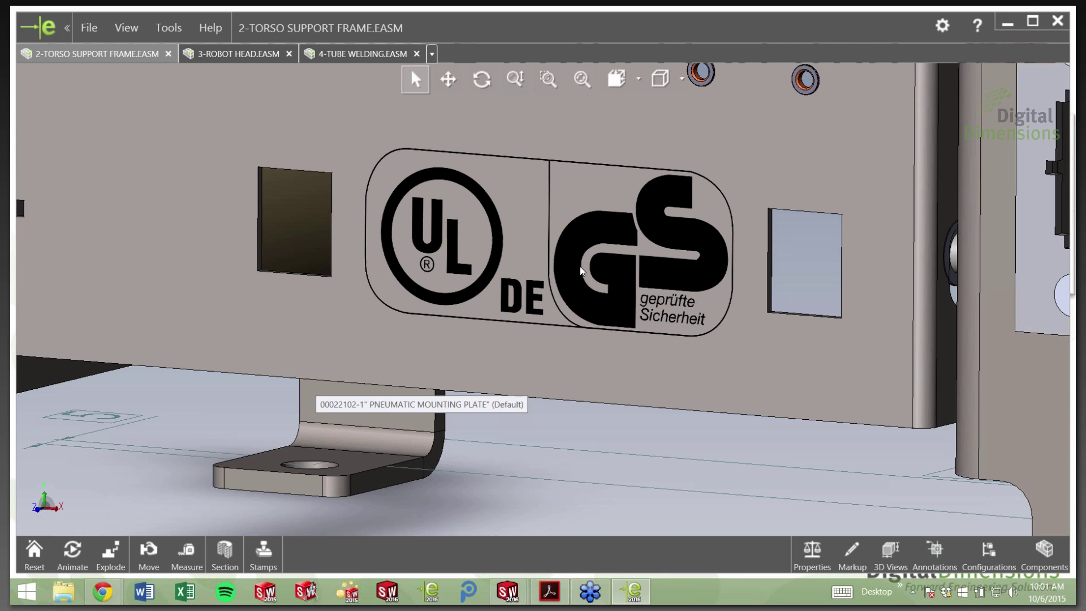
pyautogui.scroll(5, 580, 271)
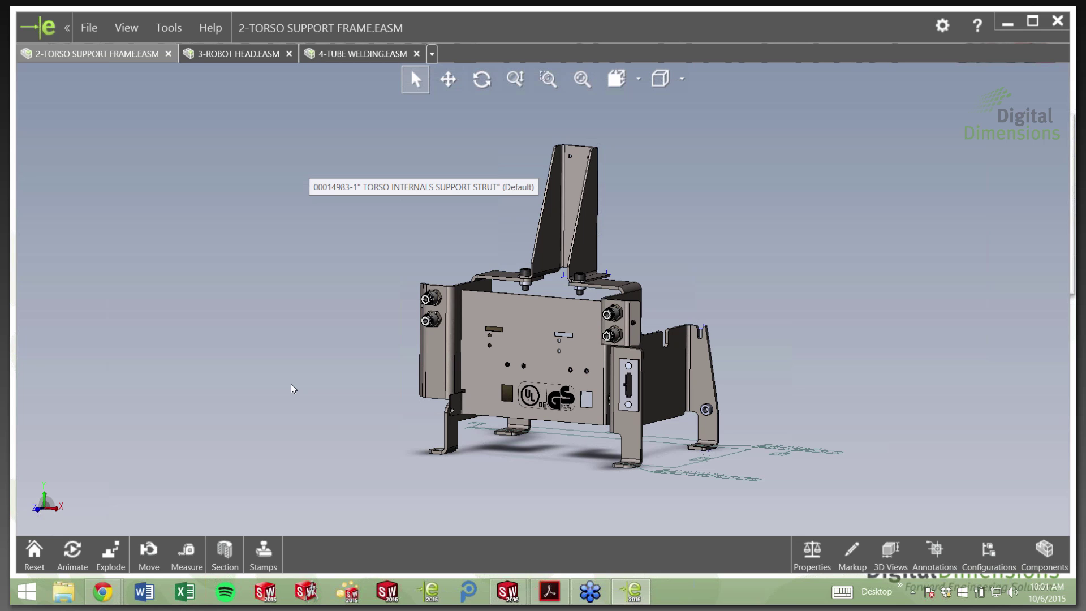
pyautogui.hotkey('ctrl', 'Tab')
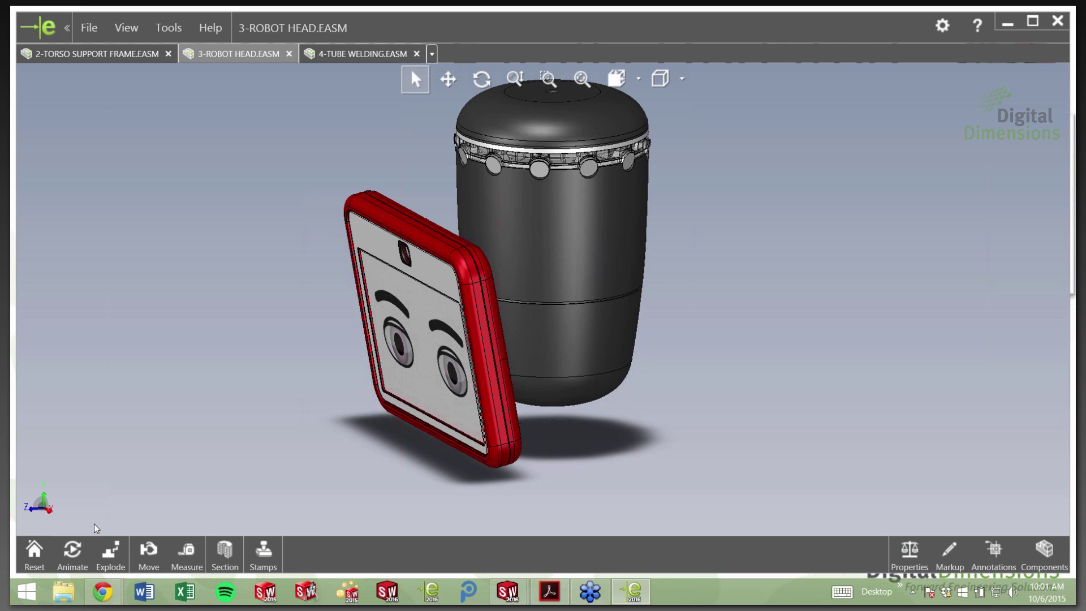
# Explode the robot head by bodies to its full extent, and collapse it almost completely again
pyautogui.click(110, 551)
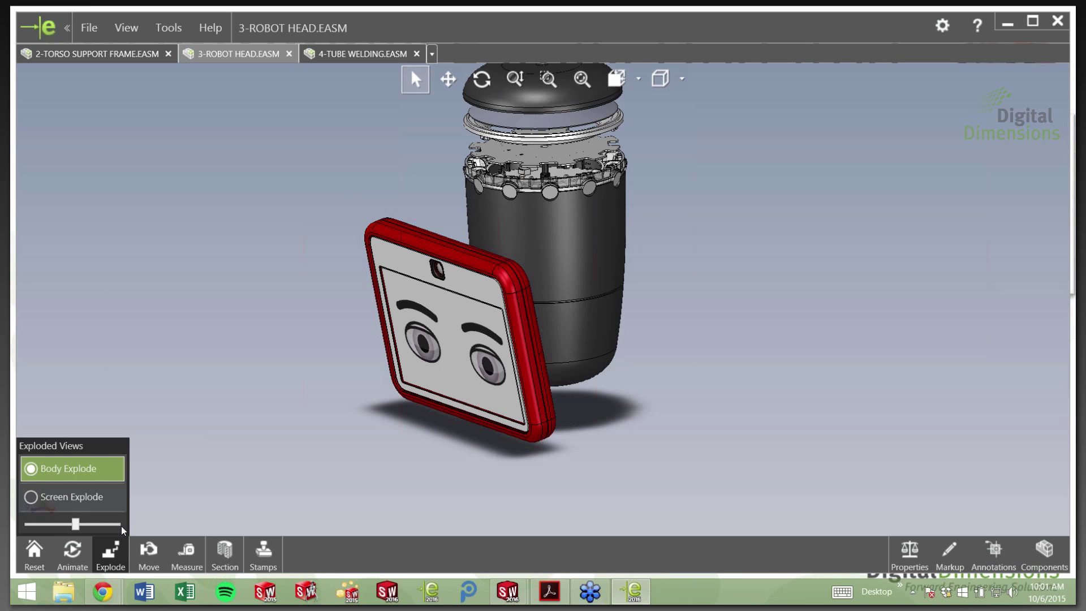
pyautogui.click(120, 524)
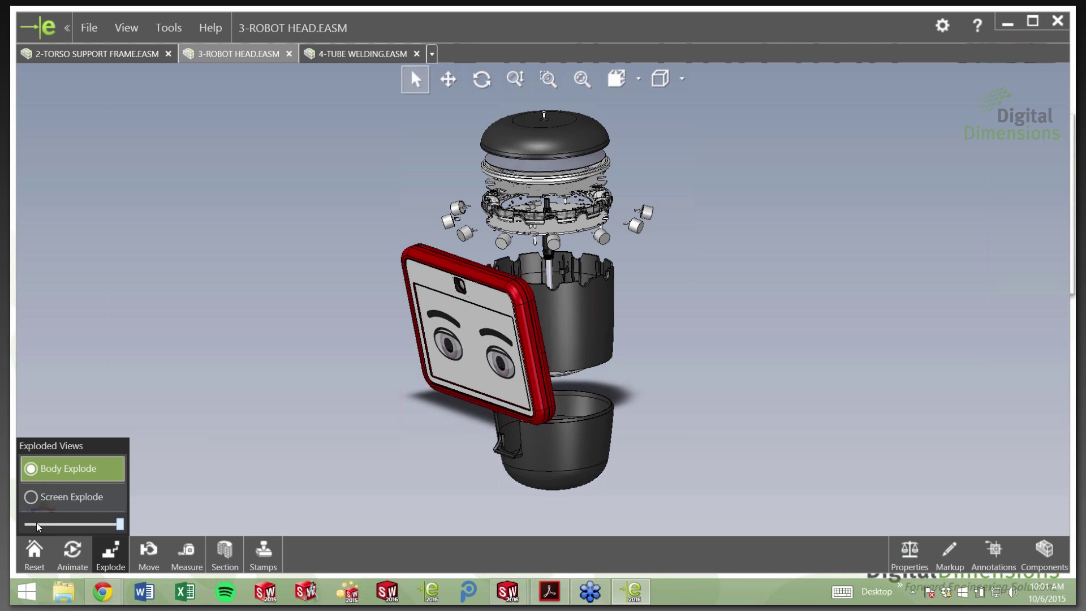
pyautogui.click(36, 525)
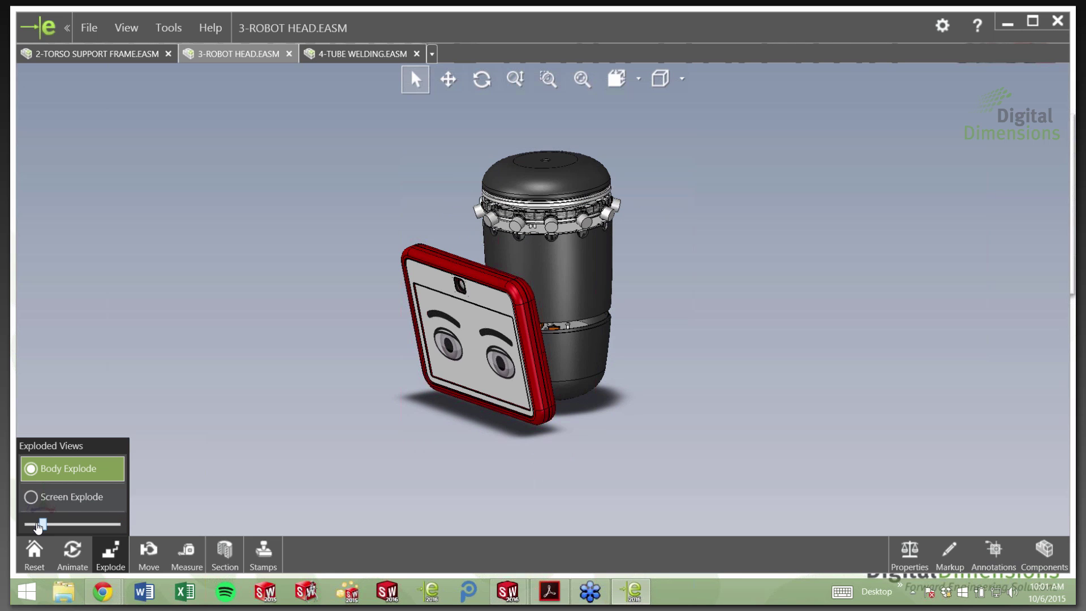
pyautogui.click(37, 525)
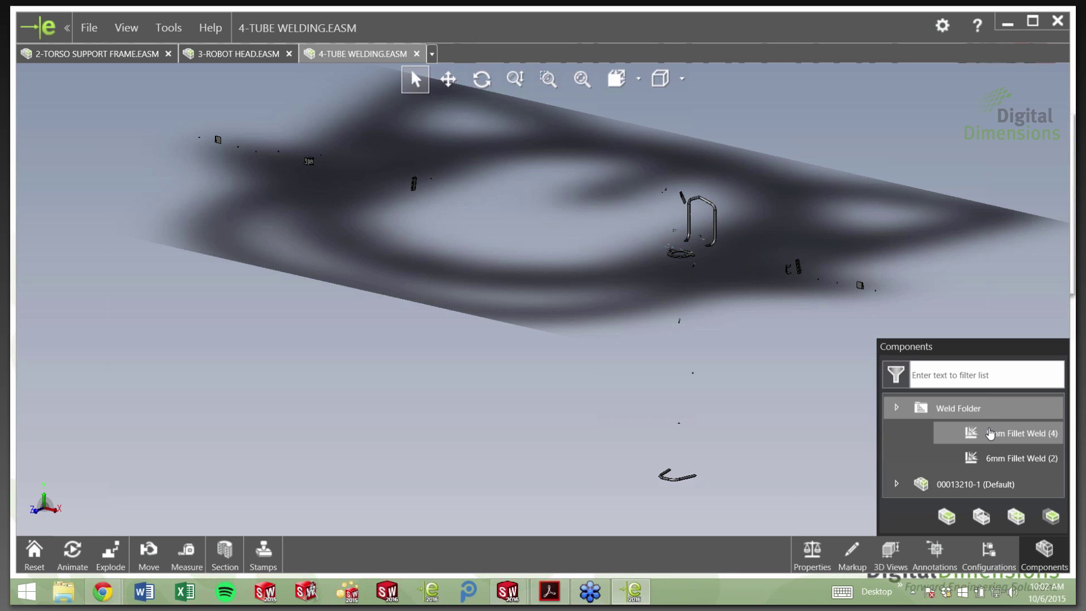
# Check a fillet weld in the tube welding assembly's Weld Folder, and return to the slideshow, advancing to the SOLIDWORKS MBD slide
pyautogui.click(989, 433)
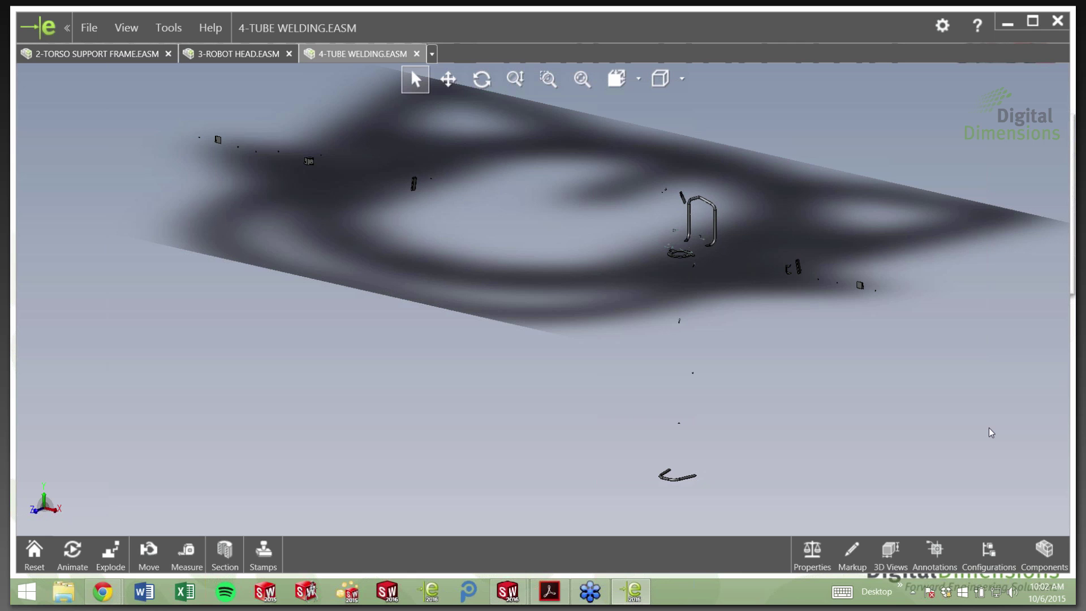
pyautogui.hotkey('alt', 'Tab')
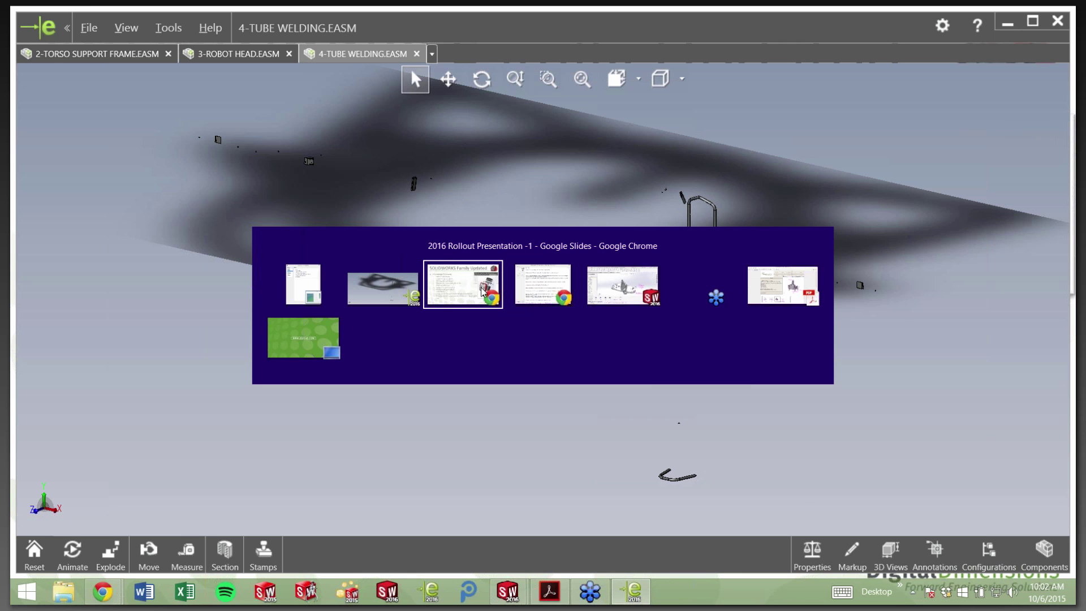
pyautogui.click(481, 291)
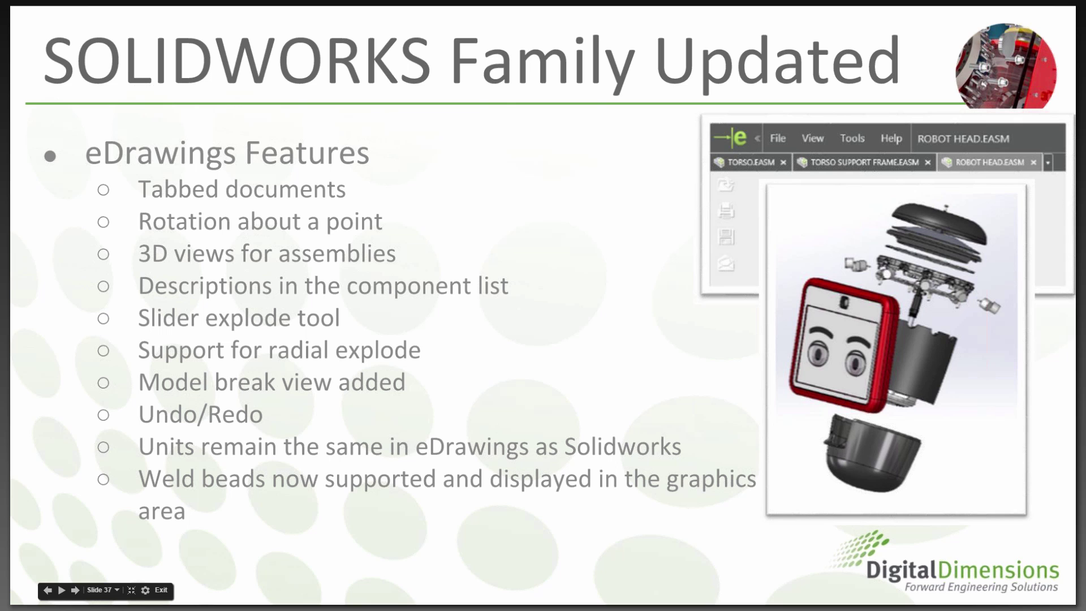
pyautogui.press('Right')
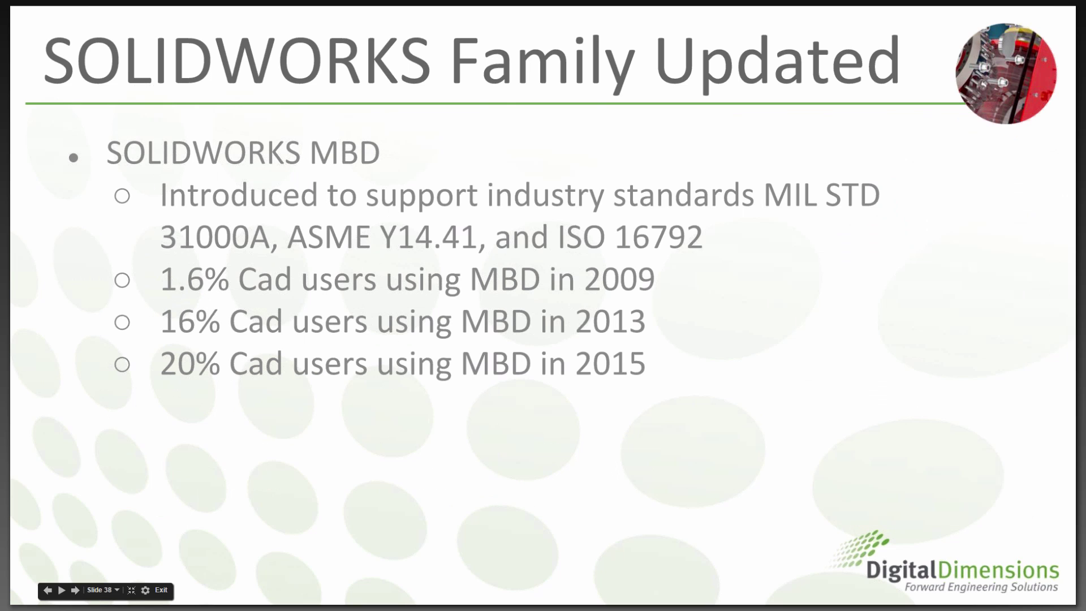
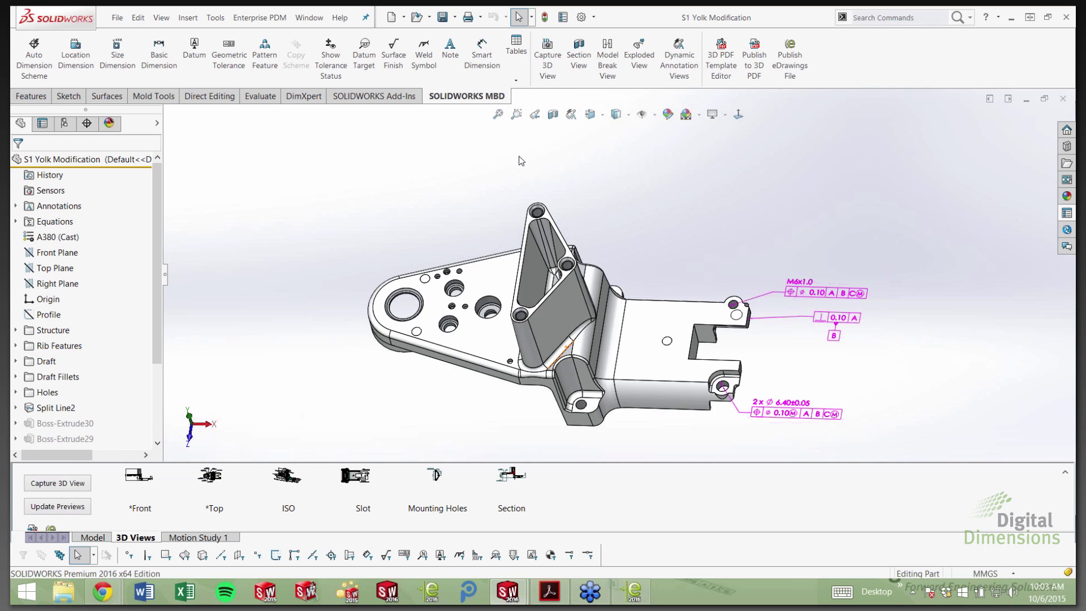
# In SOLIDWORKS, view the fully annotated S1 Yolk Modification part from its 3D Views, and activate the Slot view
pyautogui.rightClick(399, 100)
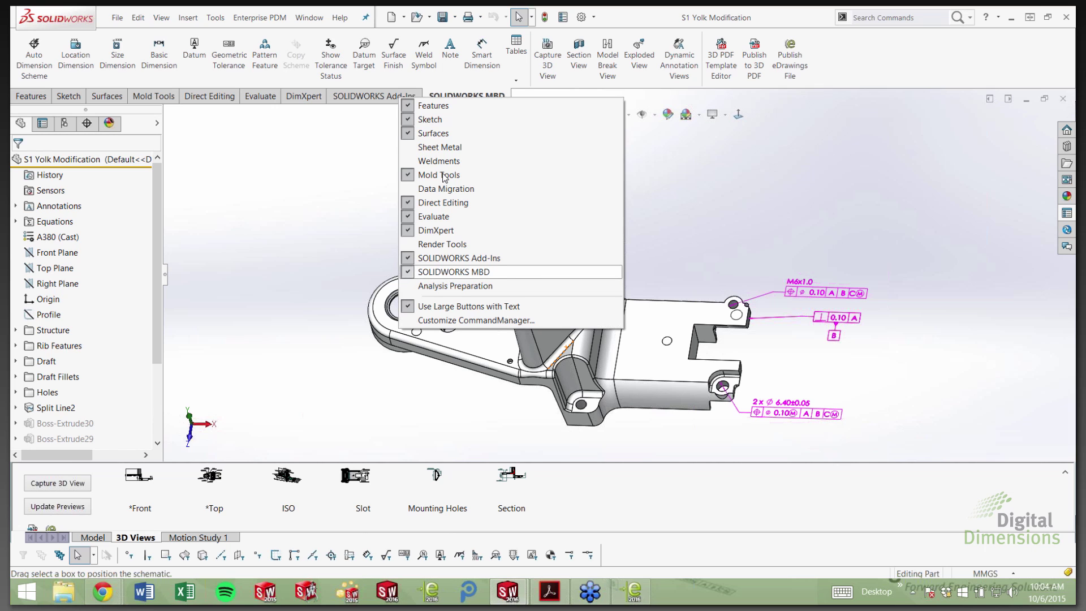
pyautogui.click(136, 542)
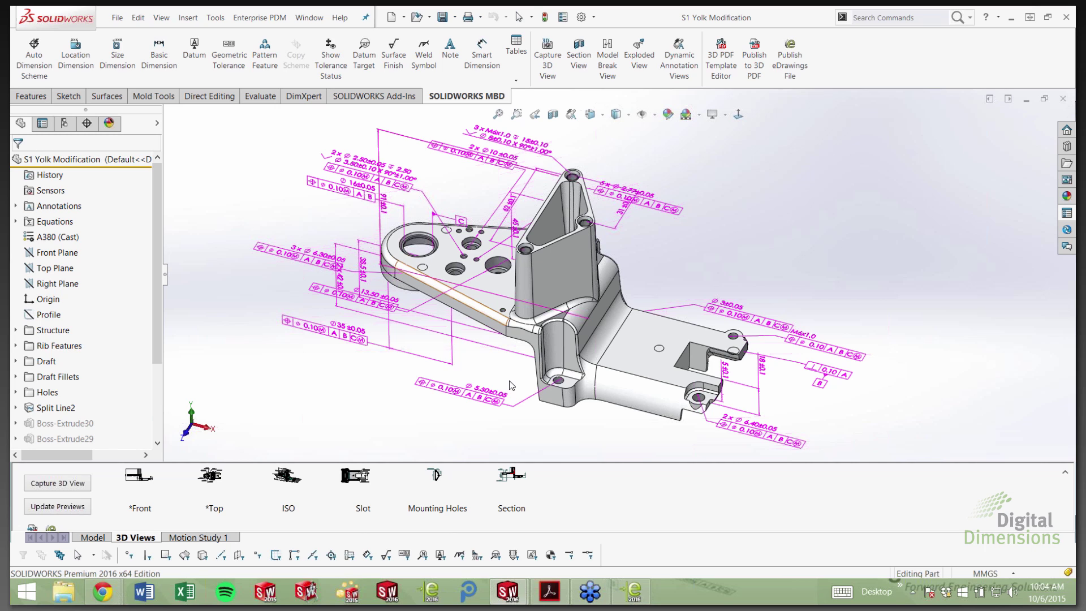
pyautogui.moveTo(509, 382); pyautogui.dragTo(634, 411, button='middle')
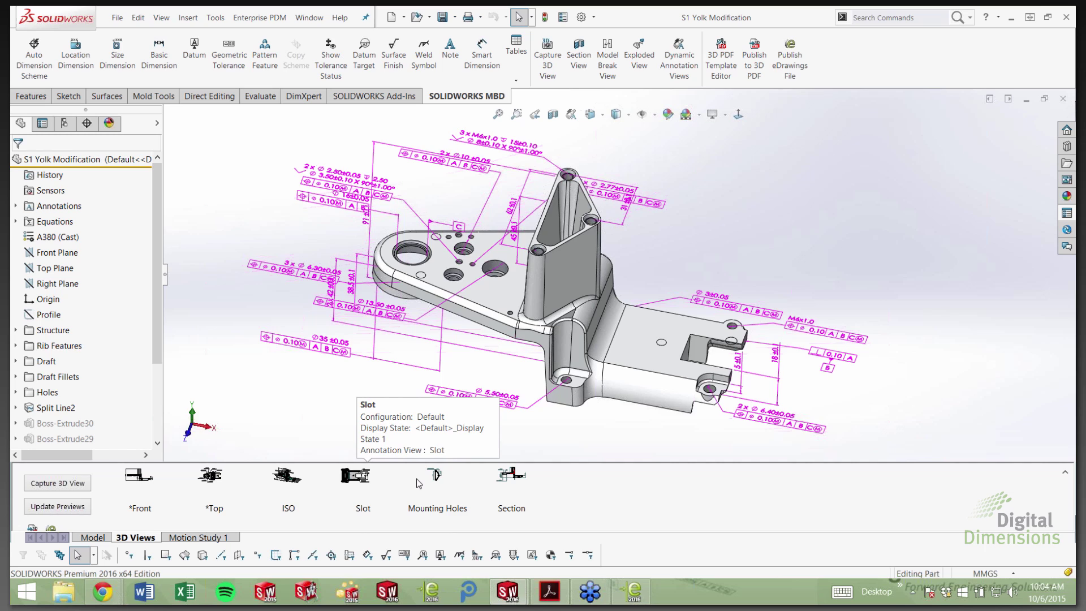
pyautogui.click(356, 481)
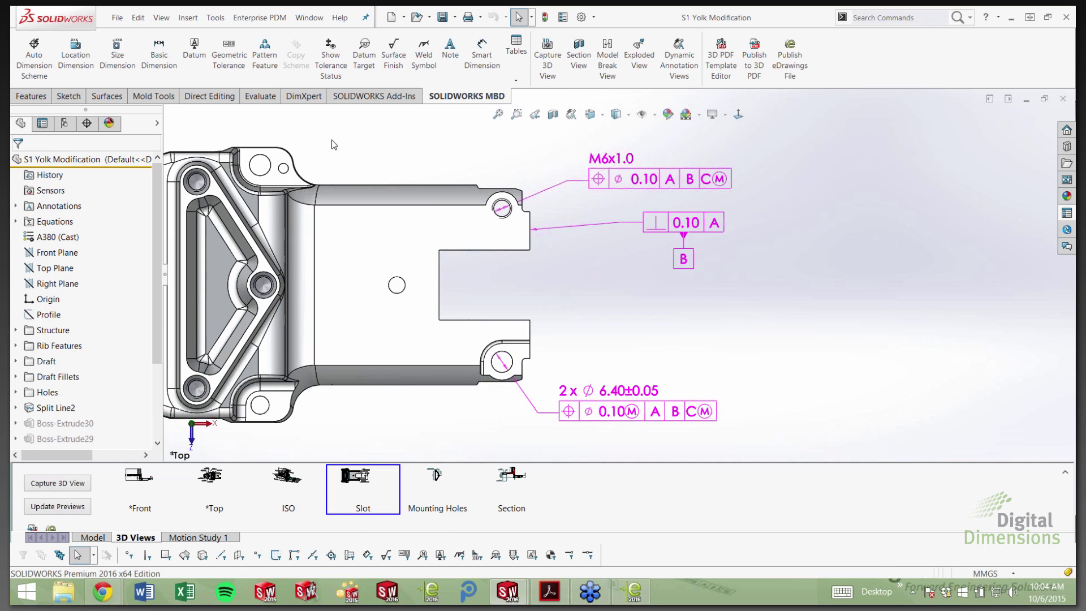
# Add a DimXpert location dimension across the slot's two side faces, placed beyond the open end of the part
pyautogui.click(135, 72)
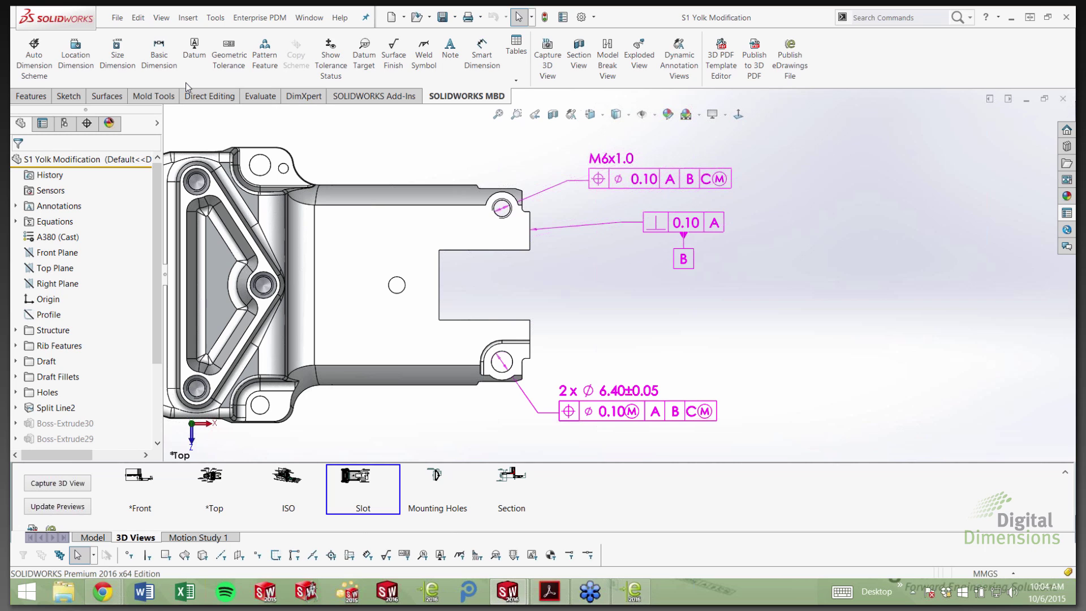
pyautogui.rightClick(634, 185)
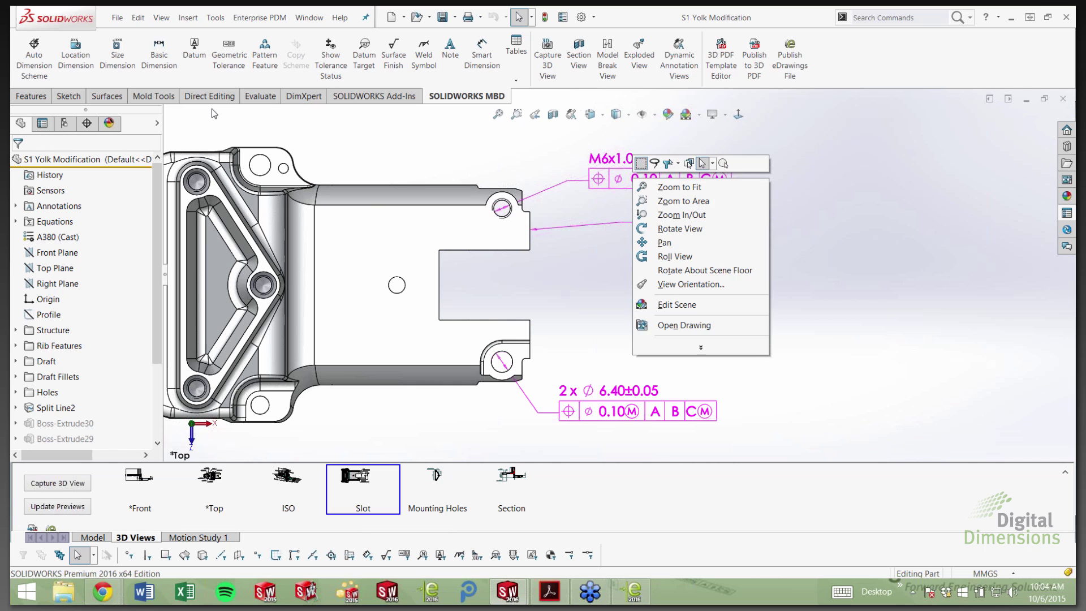
pyautogui.click(211, 108)
pyautogui.click(80, 58)
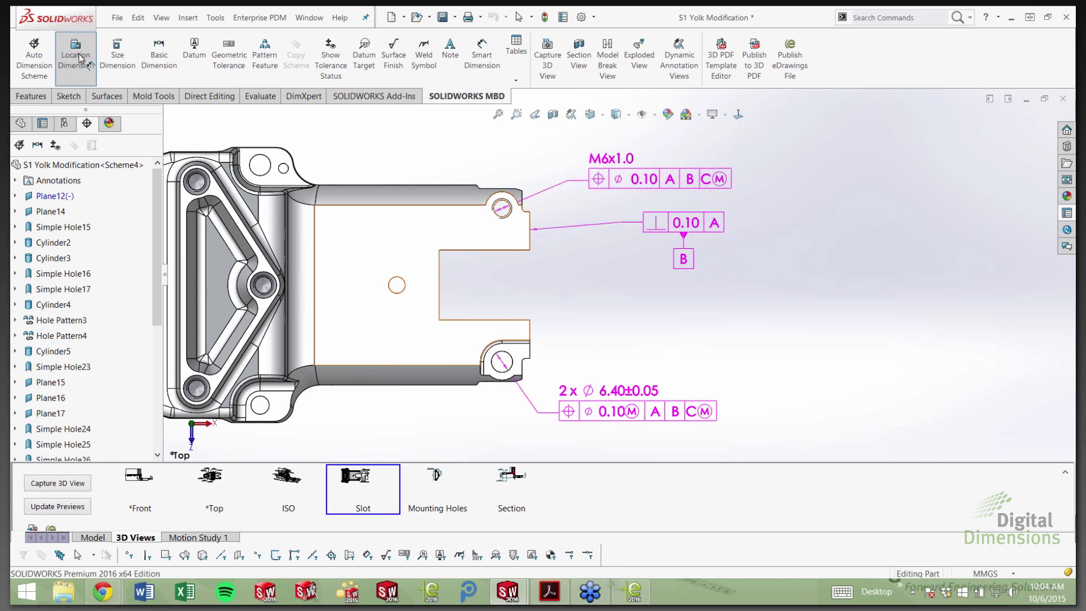
pyautogui.click(484, 250)
pyautogui.click(660, 365)
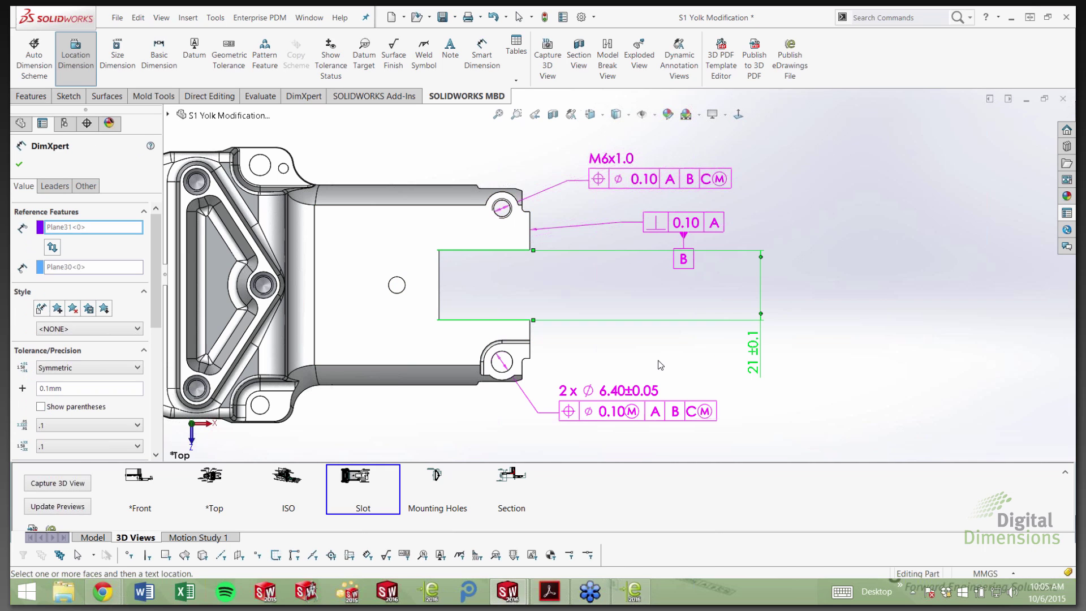
pyautogui.press('Escape')
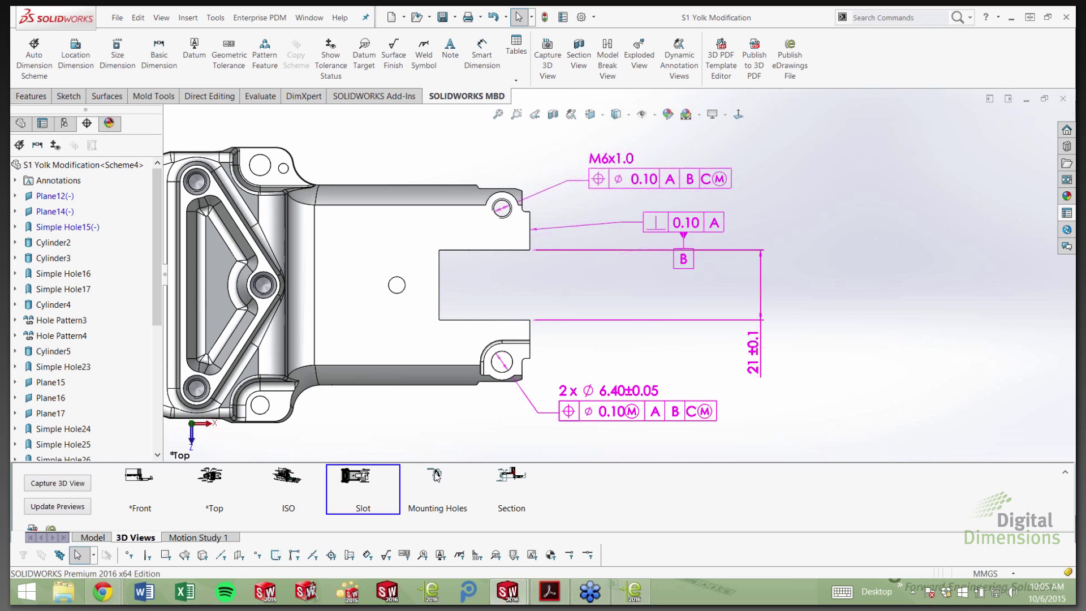
# Activate the Mounting Holes view and try to add an aligned DimXpert location dimension between the upper and middle countersunk holes
pyautogui.click(436, 476)
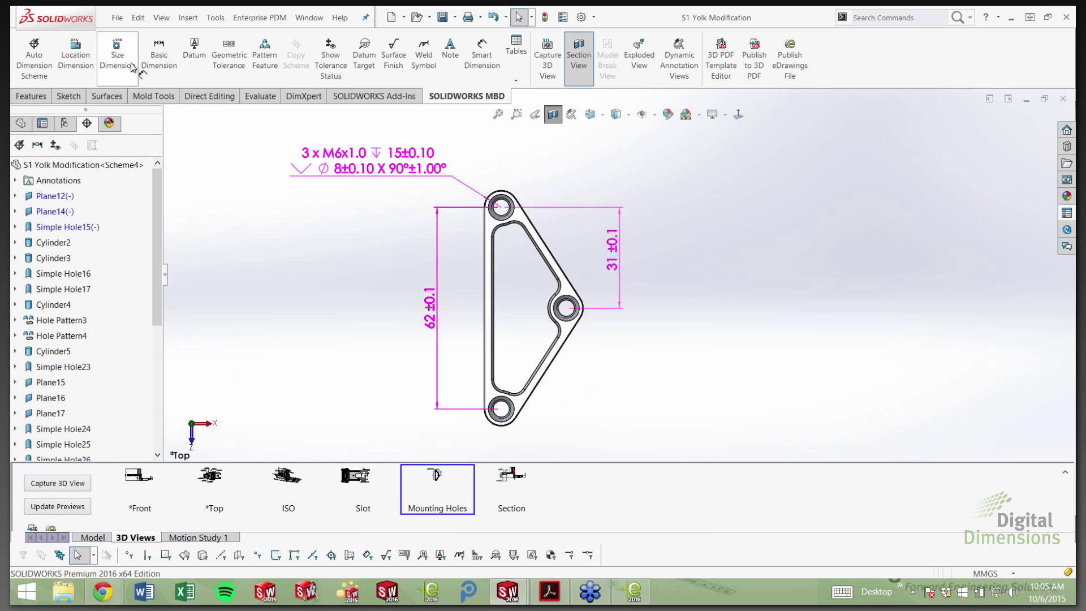
pyautogui.click(133, 68)
pyautogui.click(570, 313)
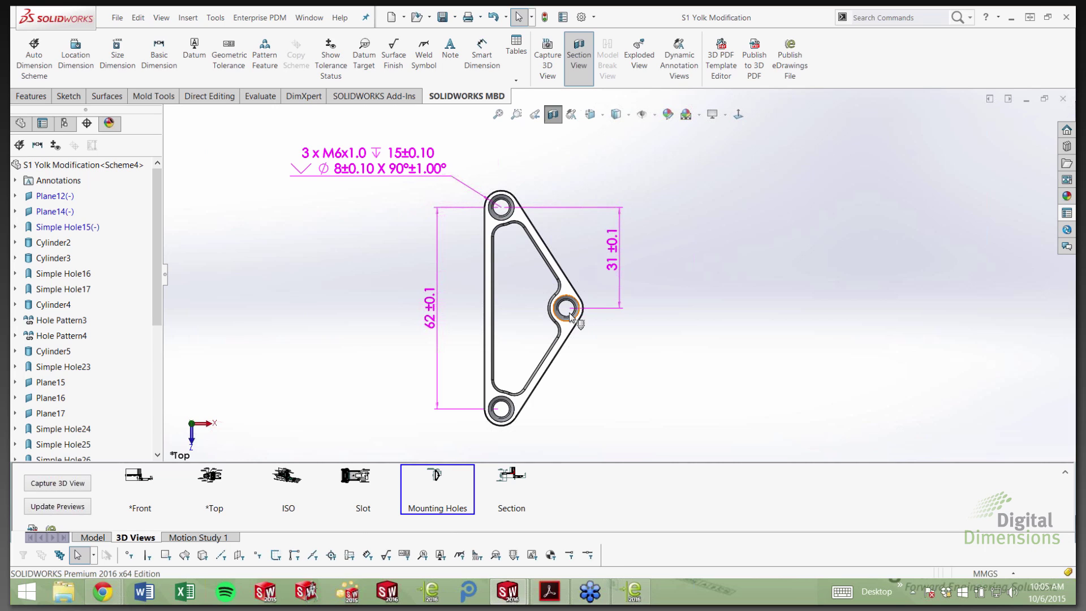
pyautogui.click(569, 315)
pyautogui.click(504, 219)
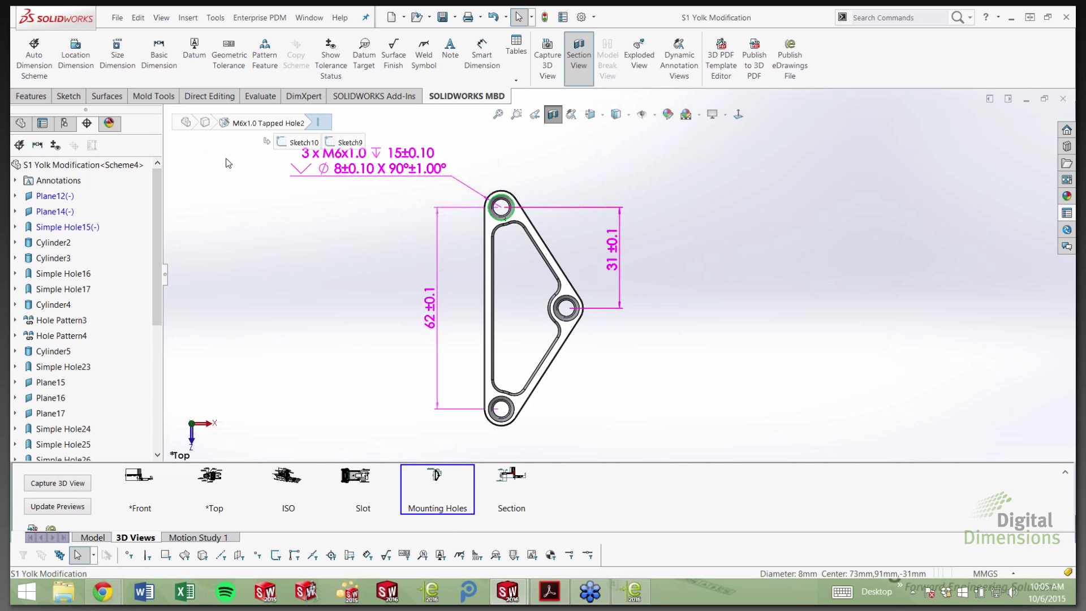
pyautogui.click(638, 400)
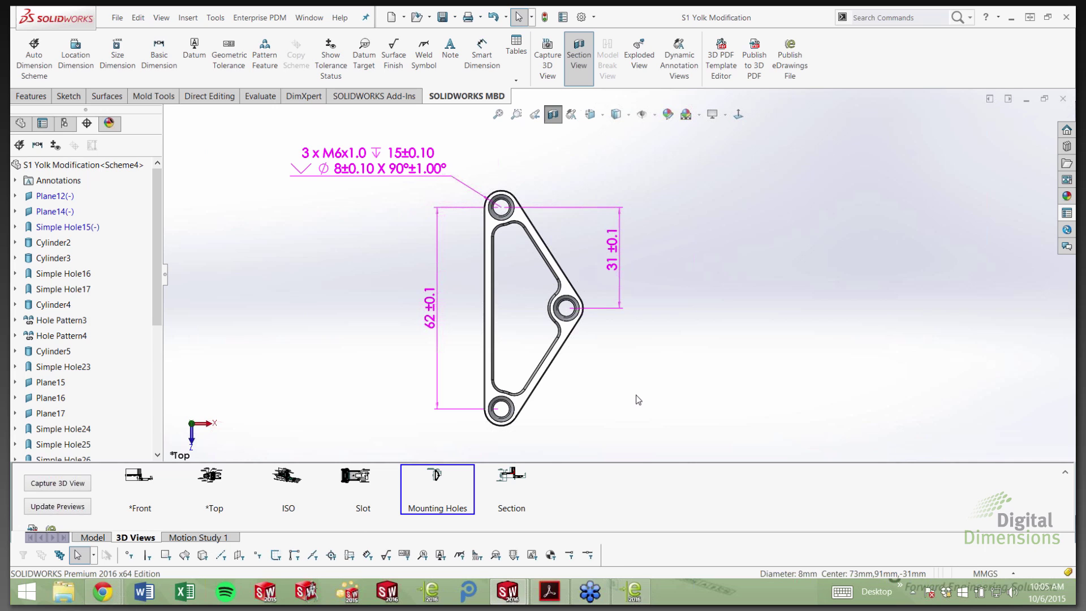
pyautogui.rightClick(637, 399)
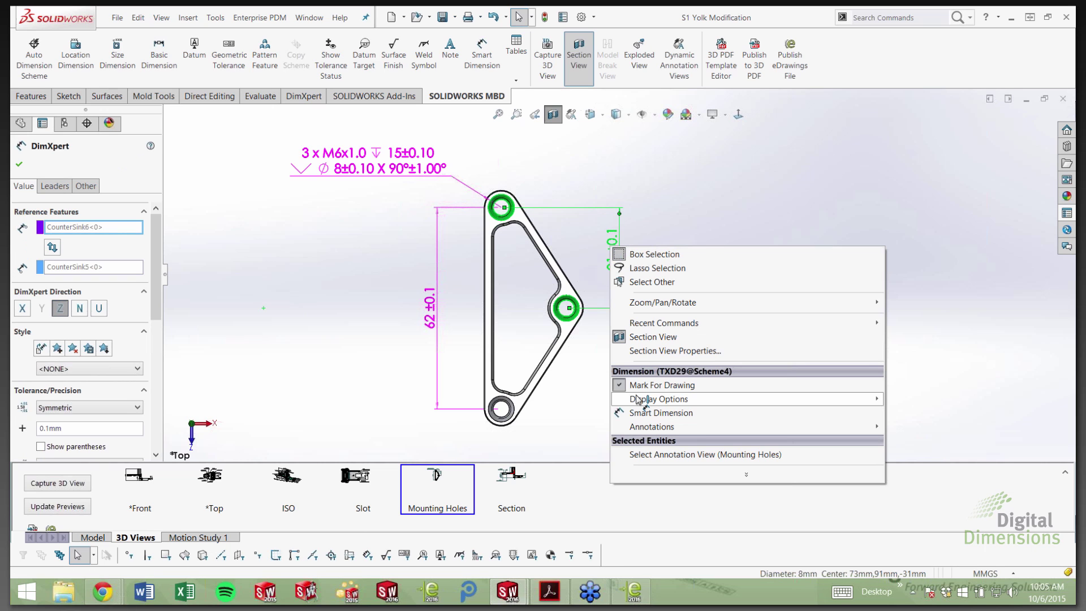
pyautogui.click(639, 412)
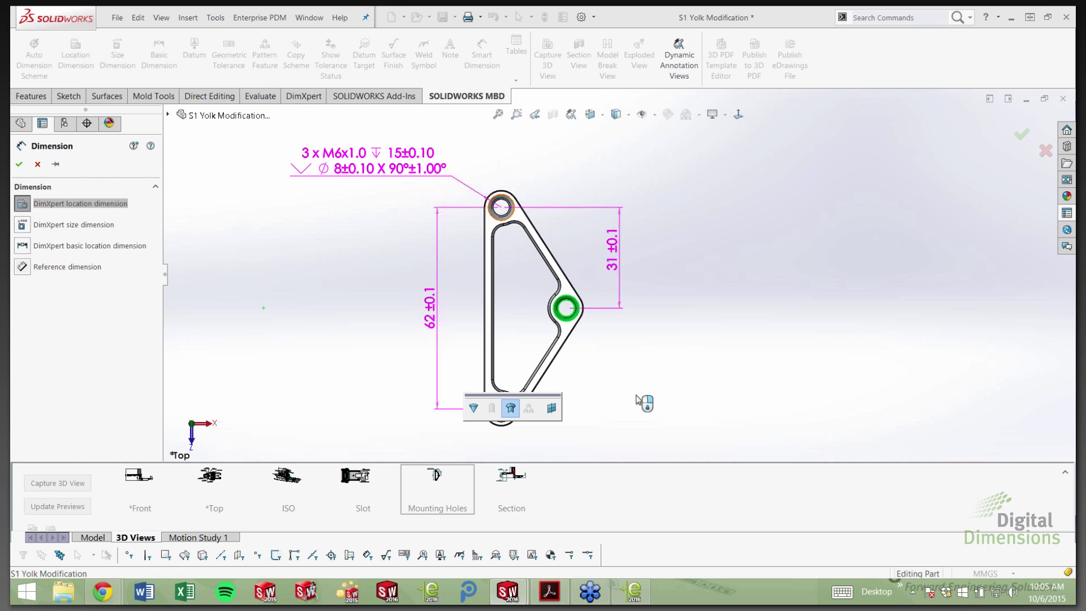
pyautogui.click(501, 207)
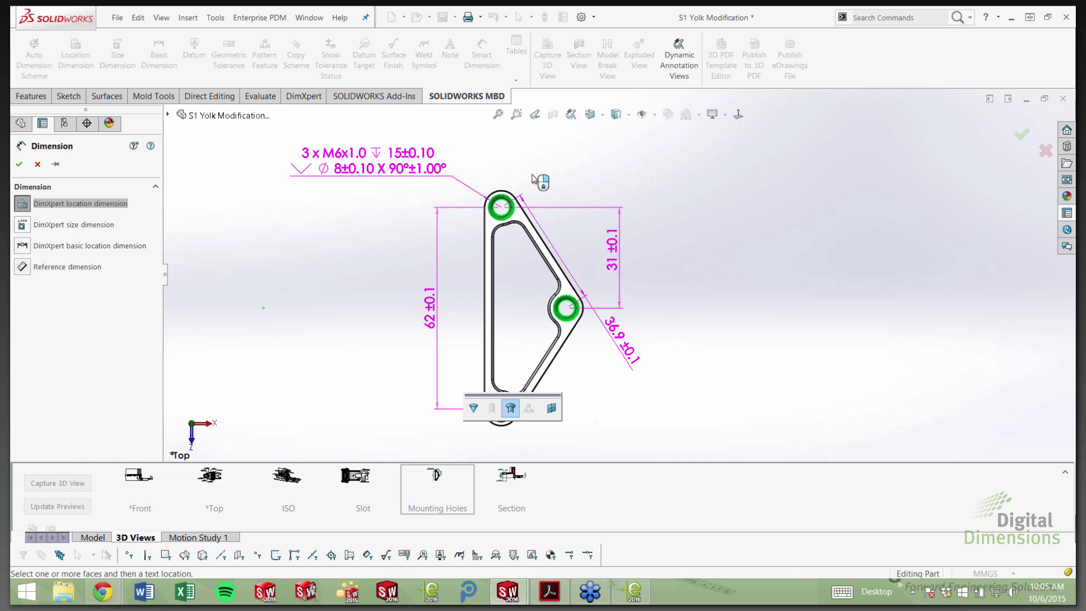
pyautogui.click(664, 202)
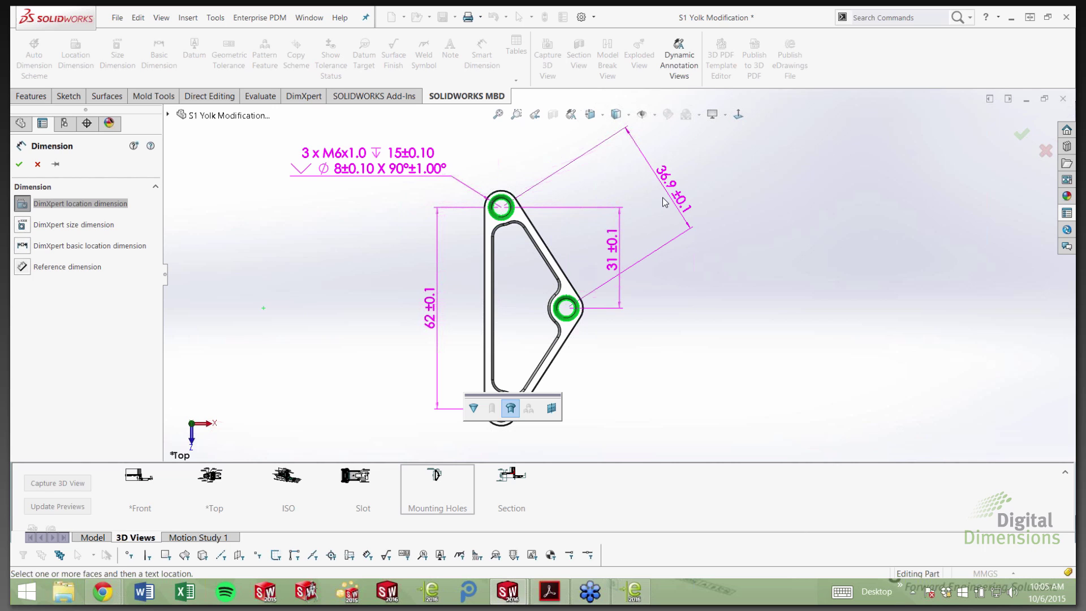
pyautogui.press('Escape')
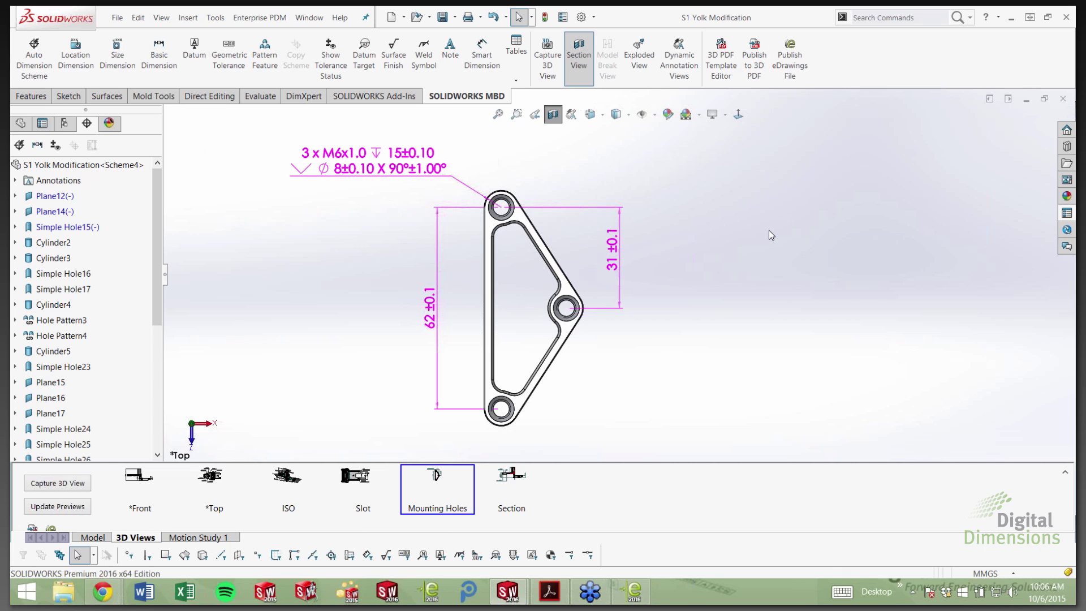
# Switch to Torso Frame Demo.pdf in Adobe Acrobat Reader
pyautogui.hotkey('alt', 'Tab')
pyautogui.hotkey('alt', 'Tab')
pyautogui.hotkey('alt', 'Tab')
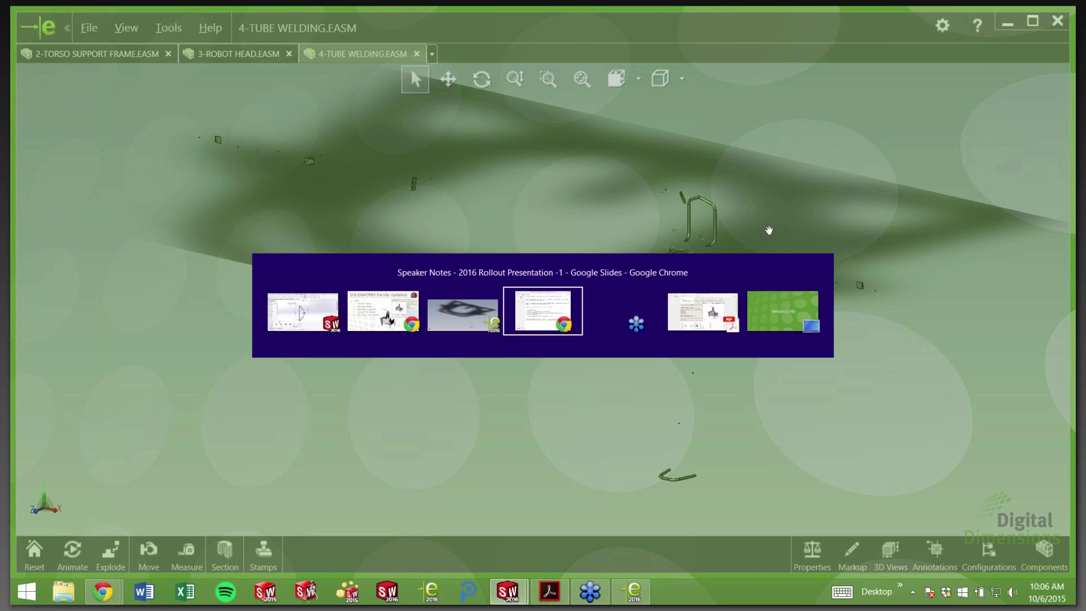
pyautogui.hotkey('alt', 'Tab')
pyautogui.hotkey('alt', 'Tab')
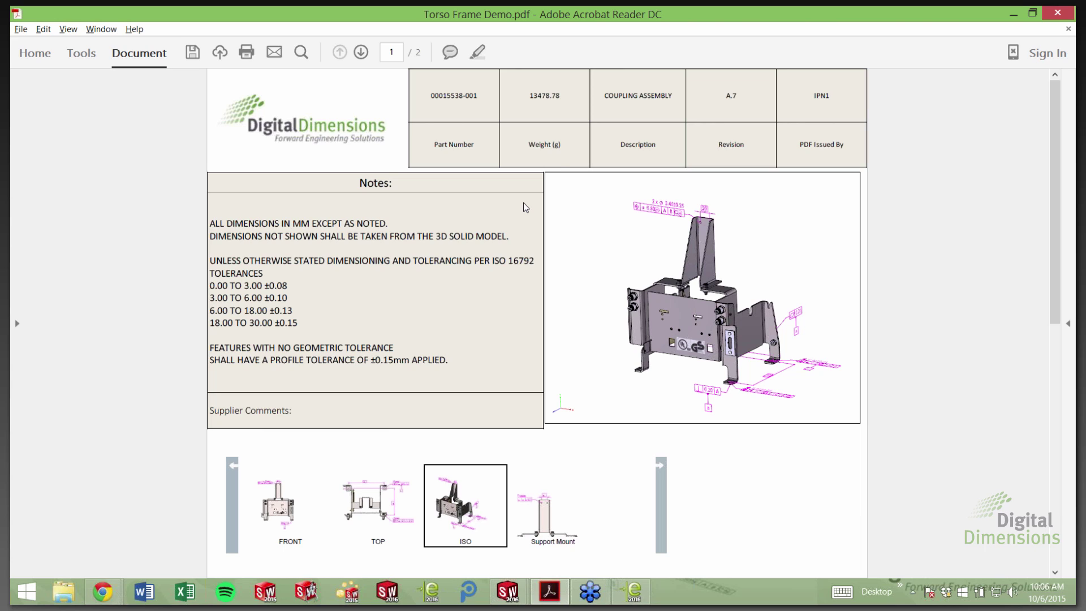
# Rotate the torso frame model in the 3D PDF to inspect it from behind, and show its saved TOP view
pyautogui.moveTo(762, 356)
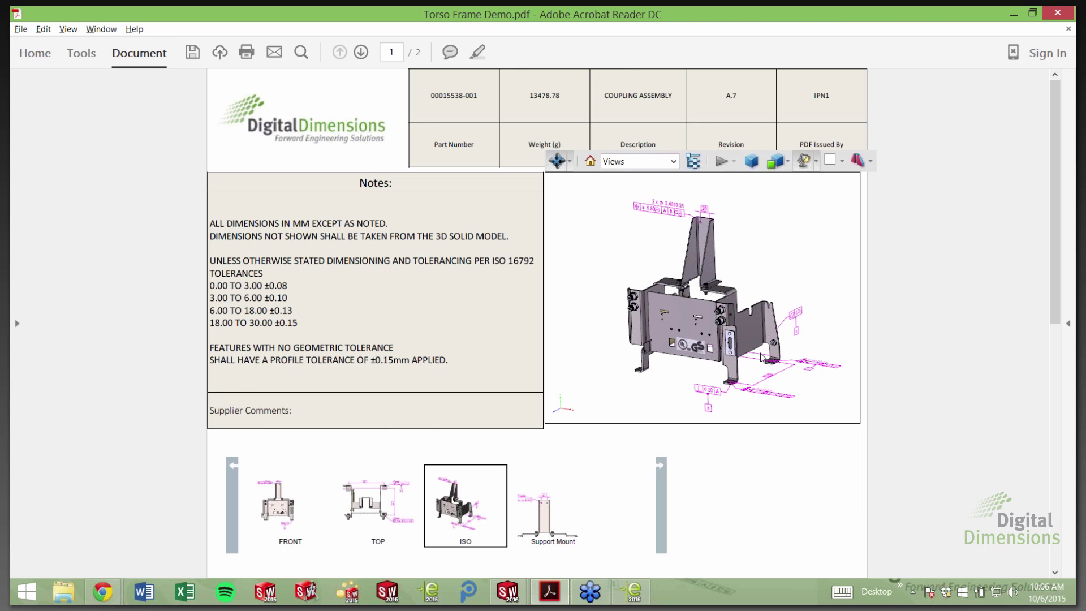
pyautogui.moveTo(769, 299)
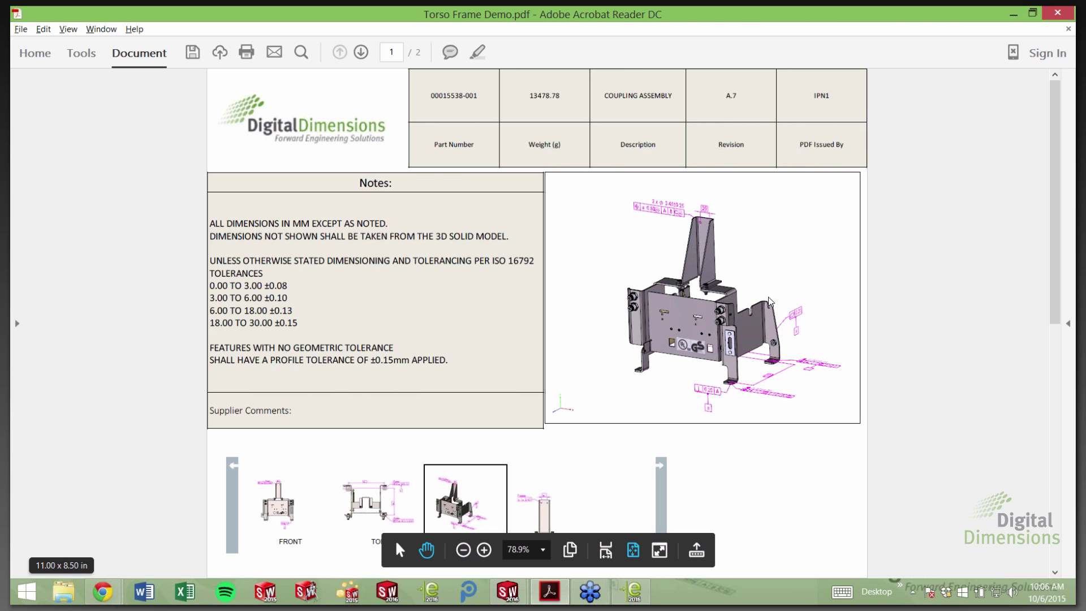
pyautogui.moveTo(794, 260)
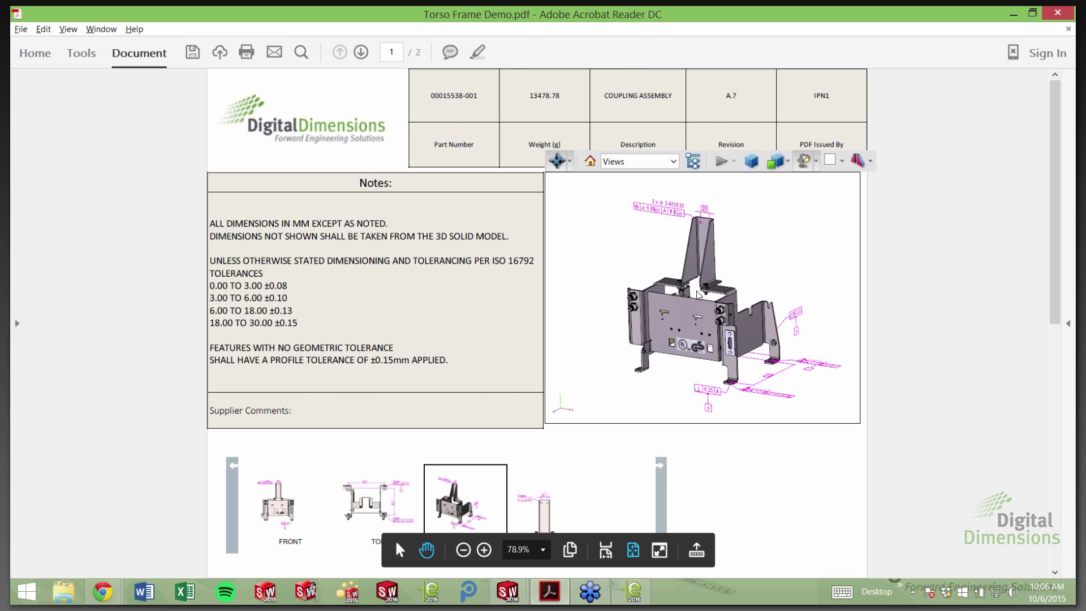
pyautogui.moveTo(699, 294); pyautogui.dragTo(673, 179)
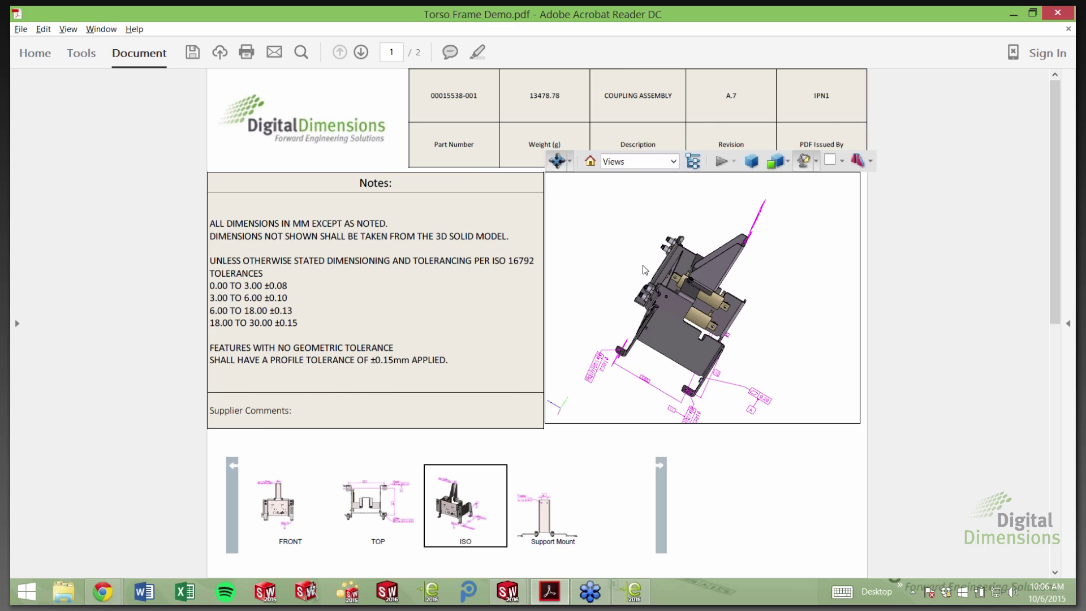
pyautogui.click(645, 162)
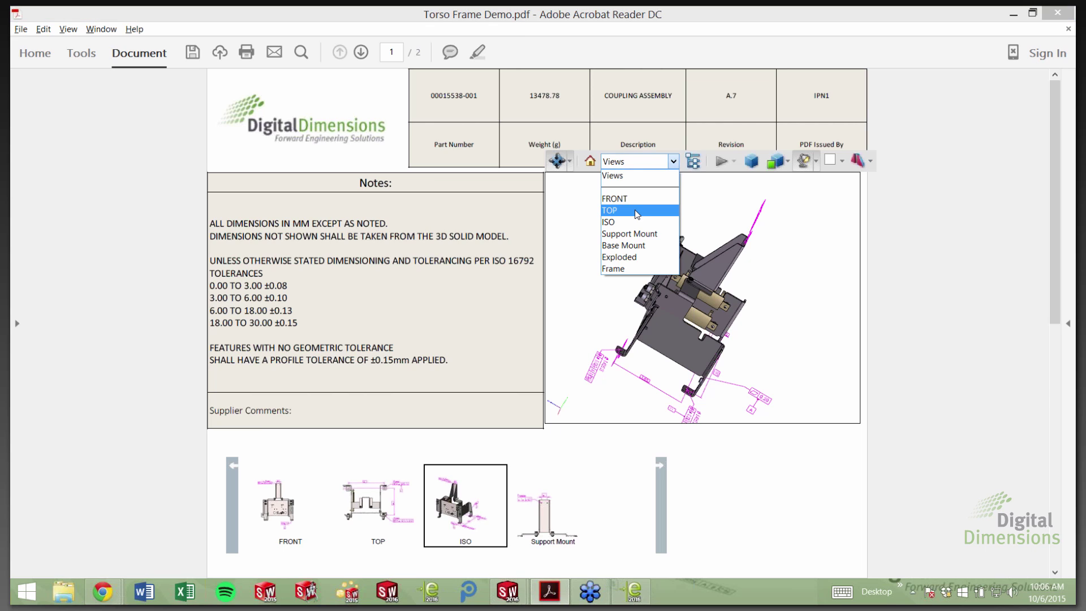
pyautogui.click(872, 291)
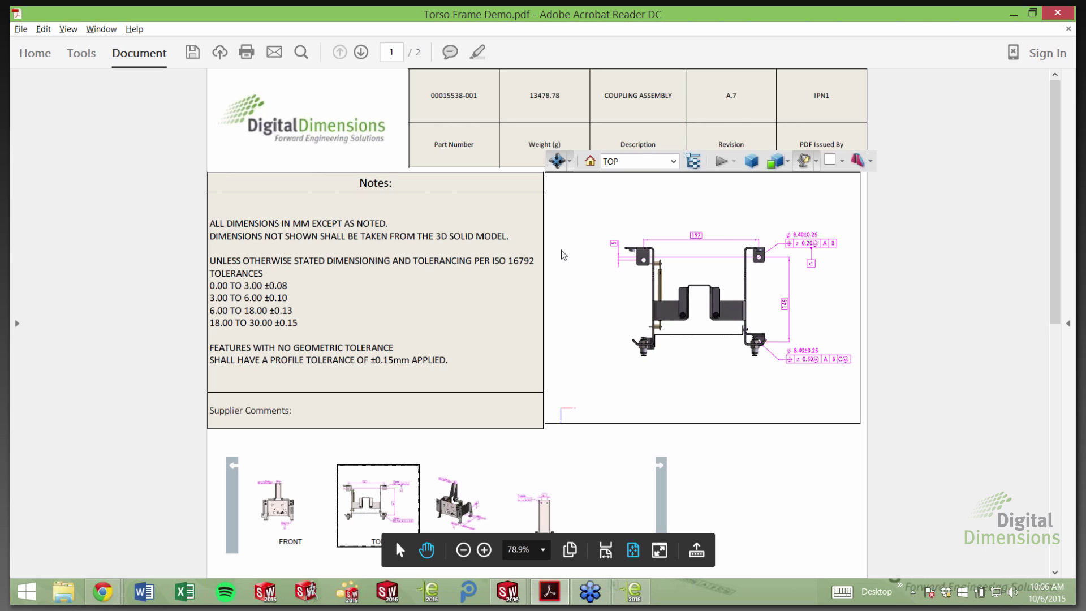
# Go to page 2 of the PDF and inspect the saved views offered in the frame viewport and the exploded viewport
pyautogui.click(362, 53)
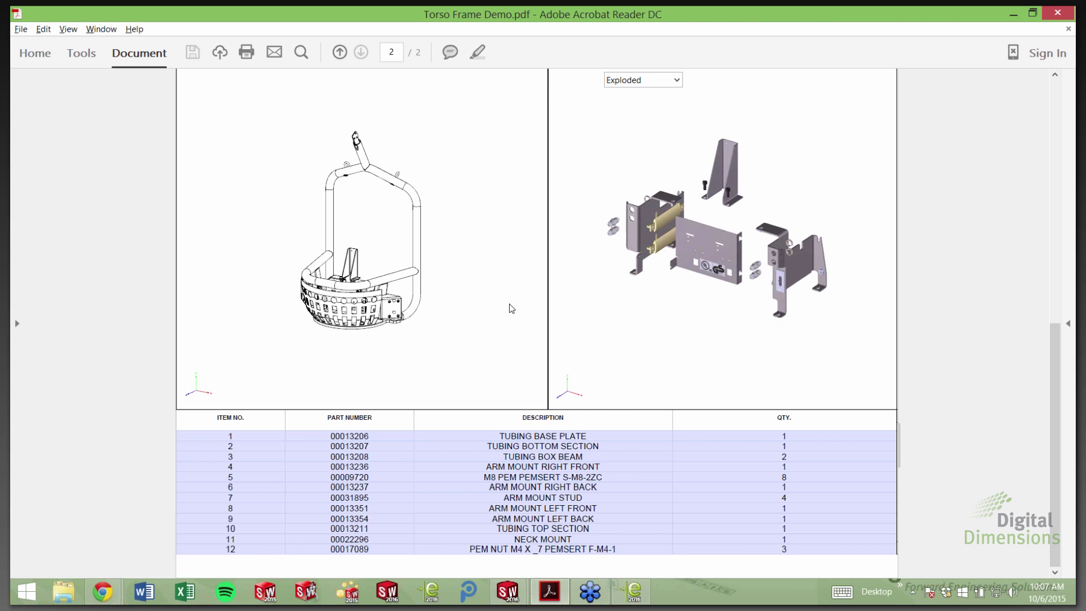
pyautogui.click(329, 198)
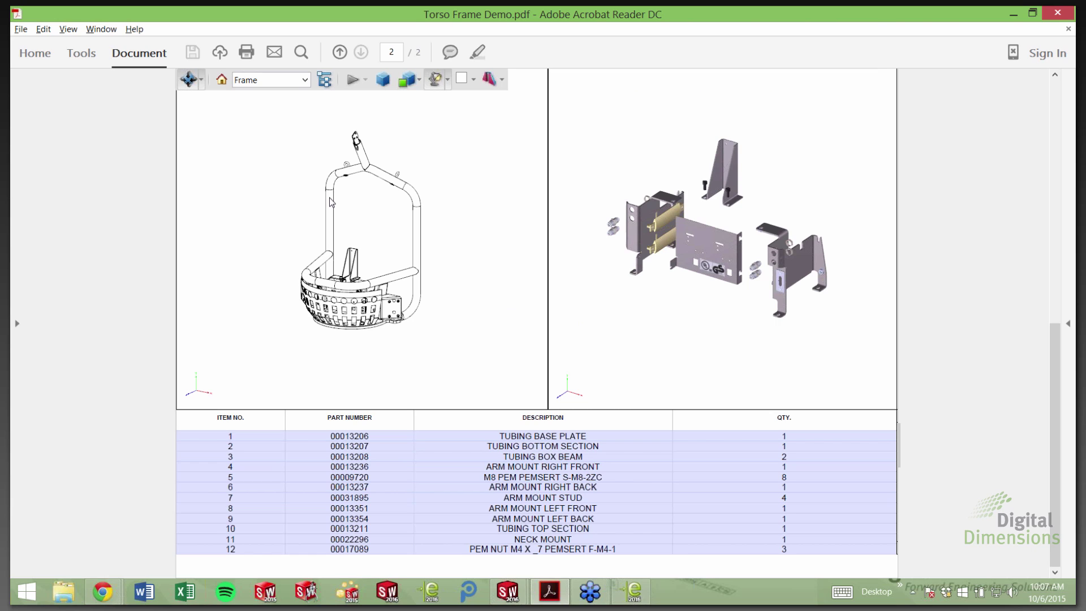
pyautogui.click(304, 81)
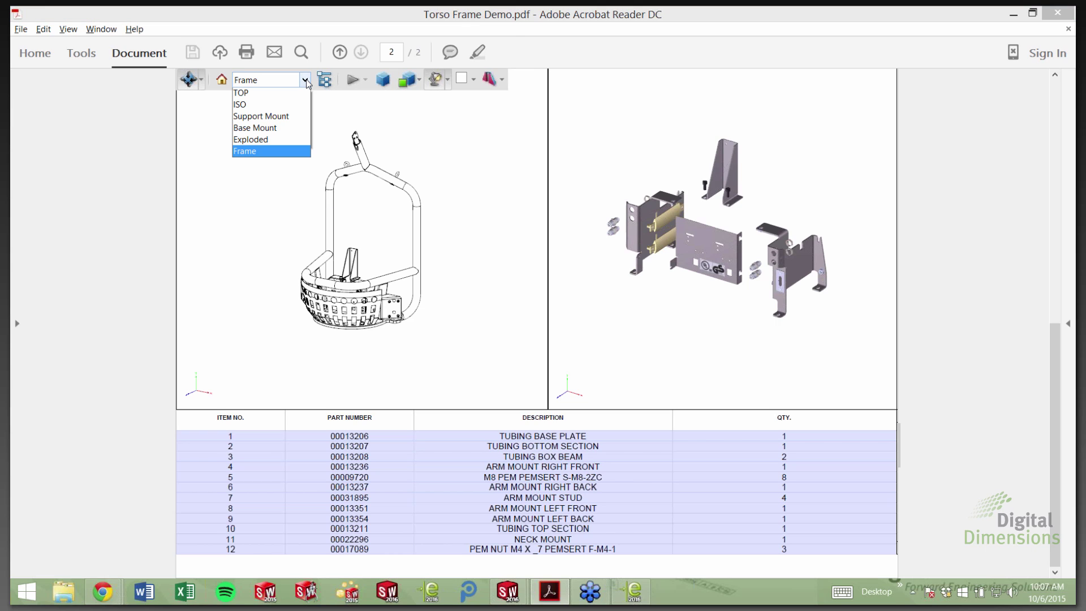
pyautogui.click(340, 131)
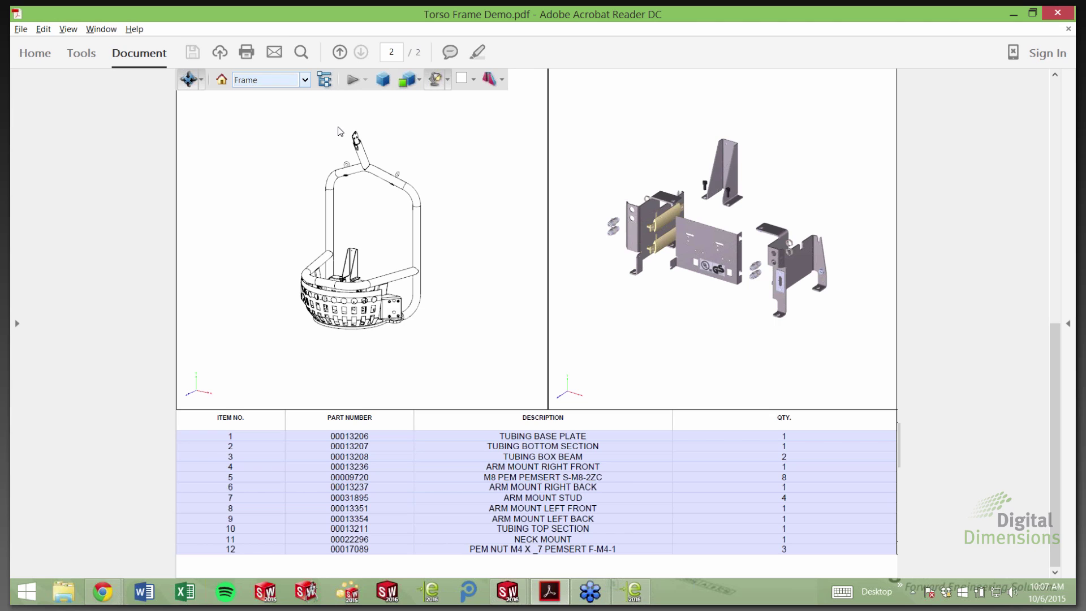
pyautogui.click(674, 85)
pyautogui.click(675, 83)
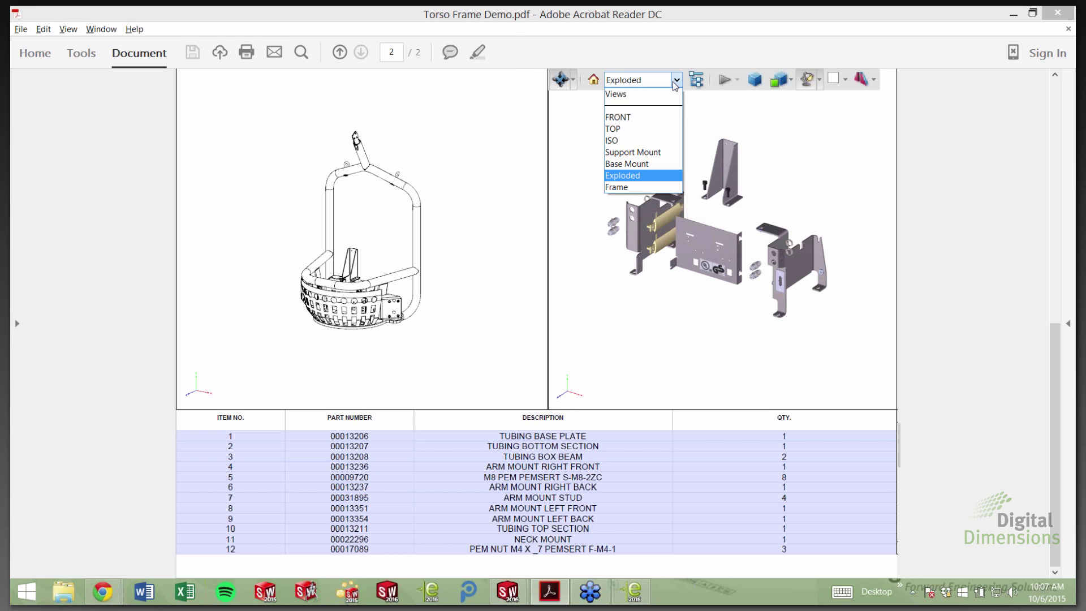
pyautogui.click(813, 188)
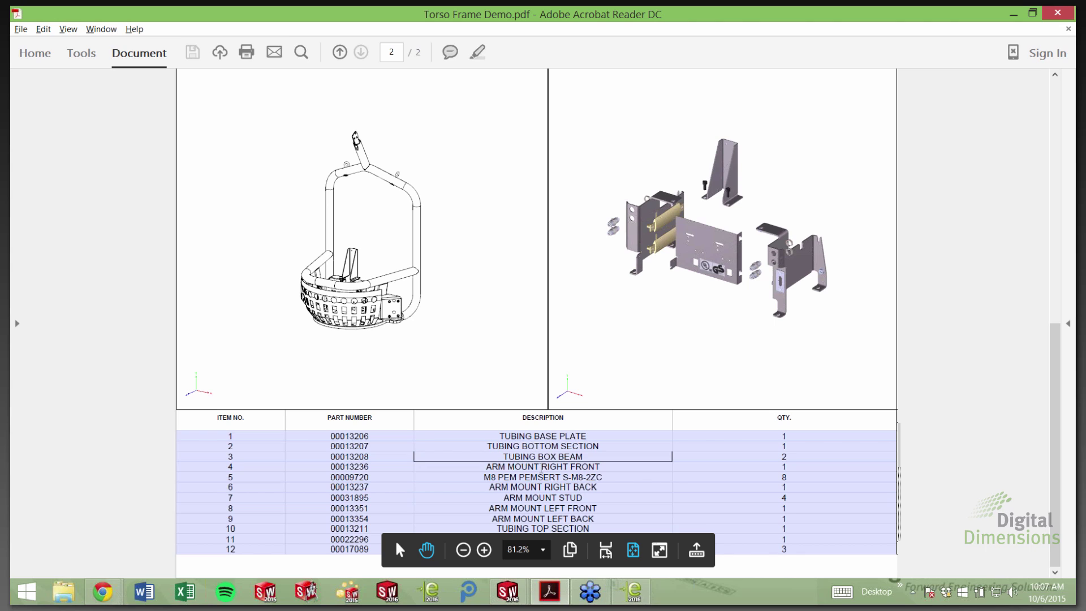
# Cross-highlight parts between the bill of materials and the frame model: both right arm mounts, the tubing bottom section and the M8 PEM inserts
pyautogui.click(542, 467)
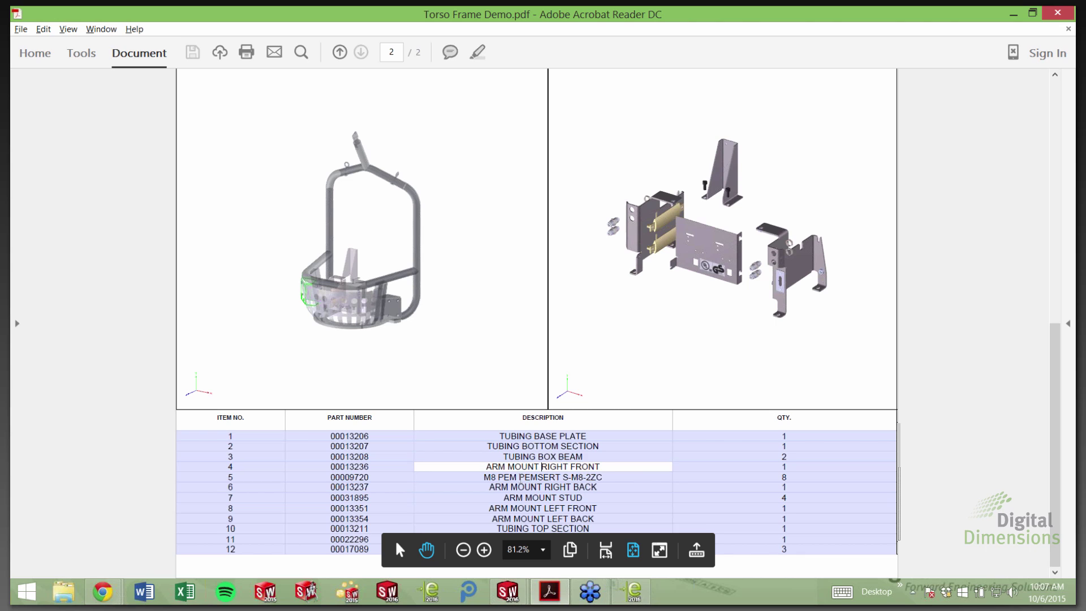
pyautogui.click(543, 487)
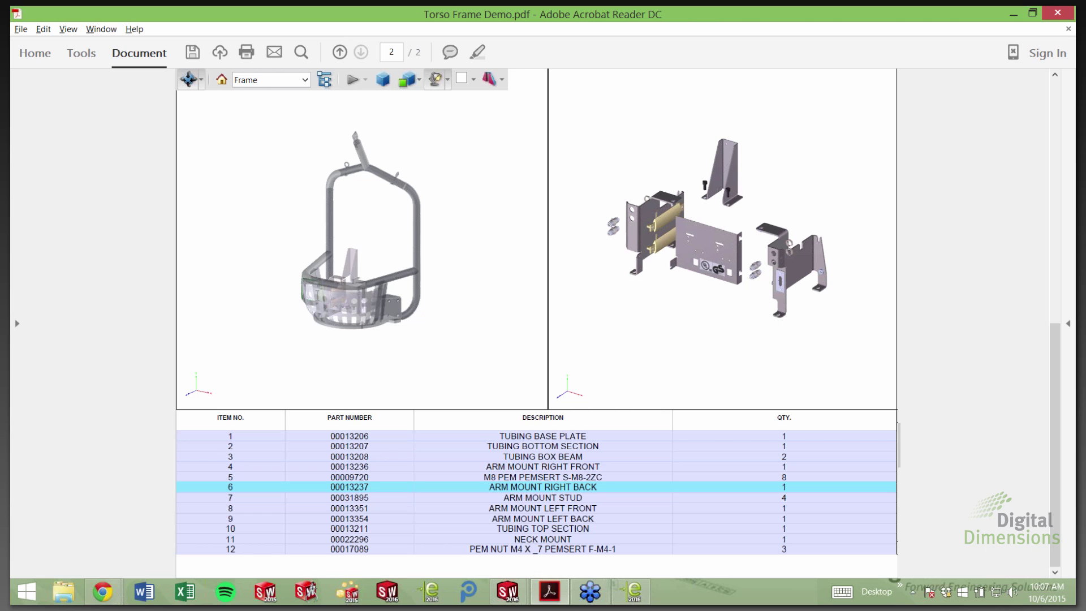
pyautogui.click(517, 467)
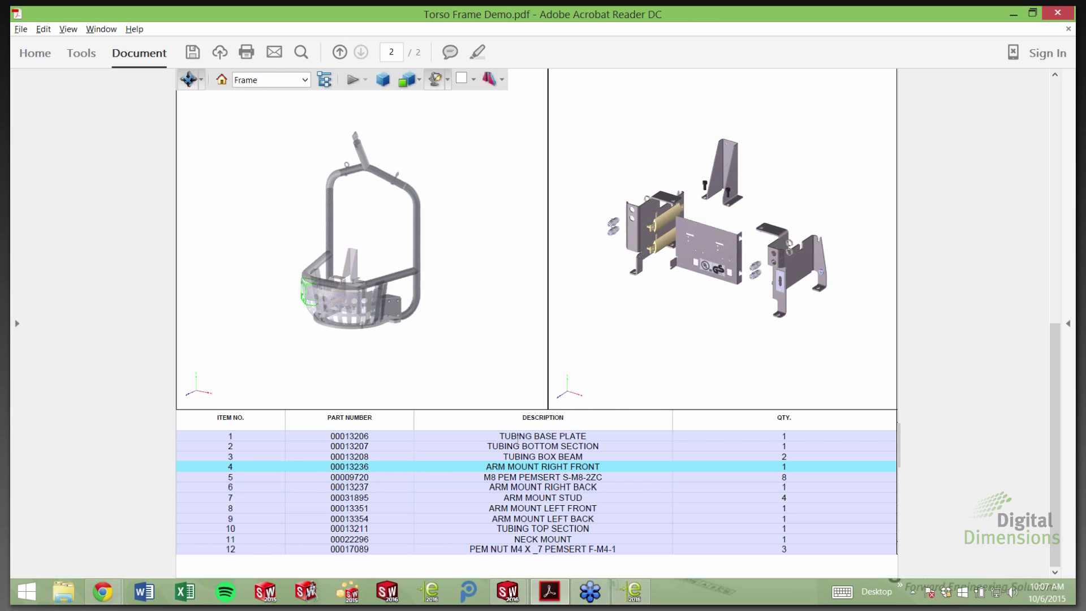
pyautogui.click(520, 446)
pyautogui.click(520, 446)
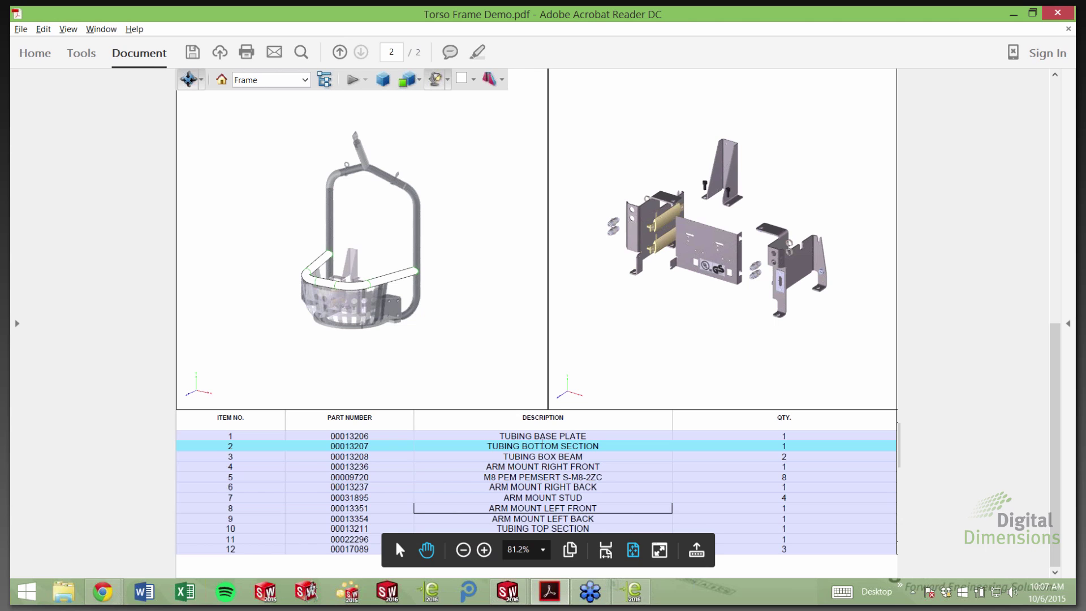
pyautogui.click(542, 444)
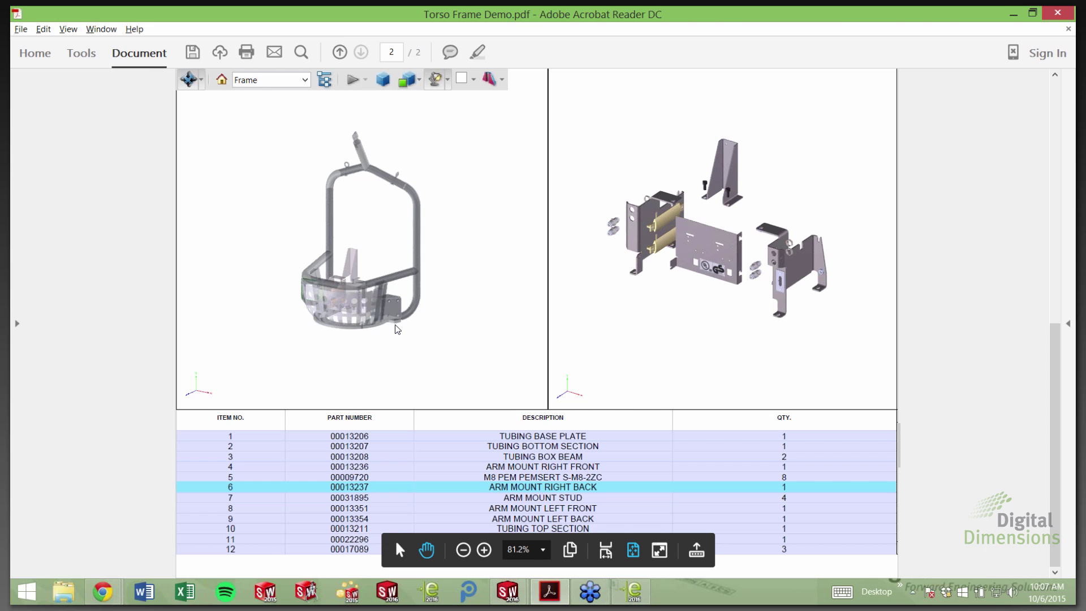
pyautogui.click(388, 316)
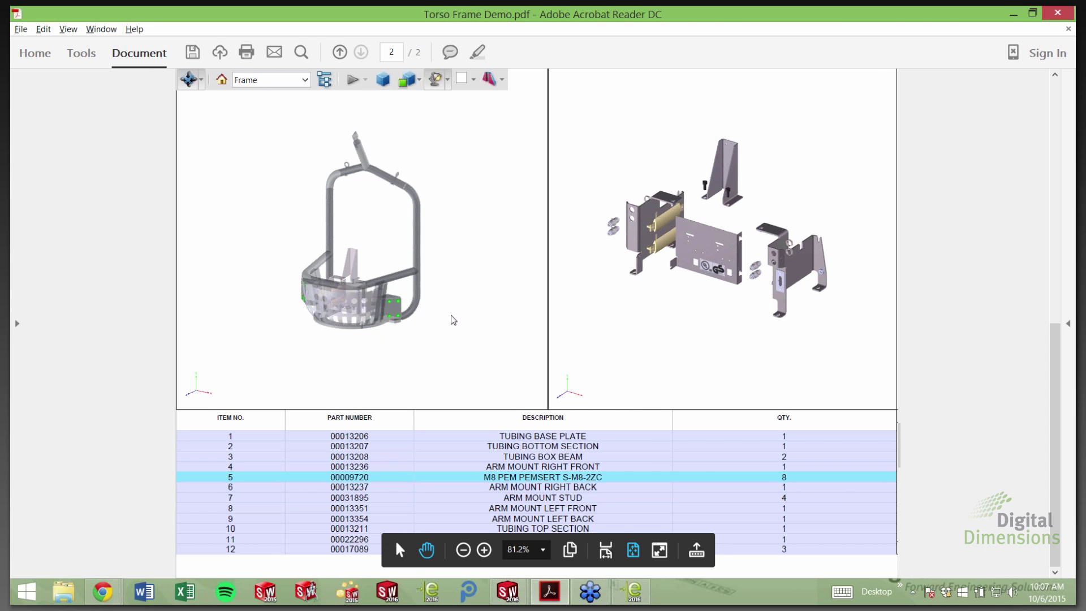
# Switch to the slide show presentation and show the MBD slide of SOLIDWORKS Family Updated
pyautogui.hotkey('alt', 'Tab')
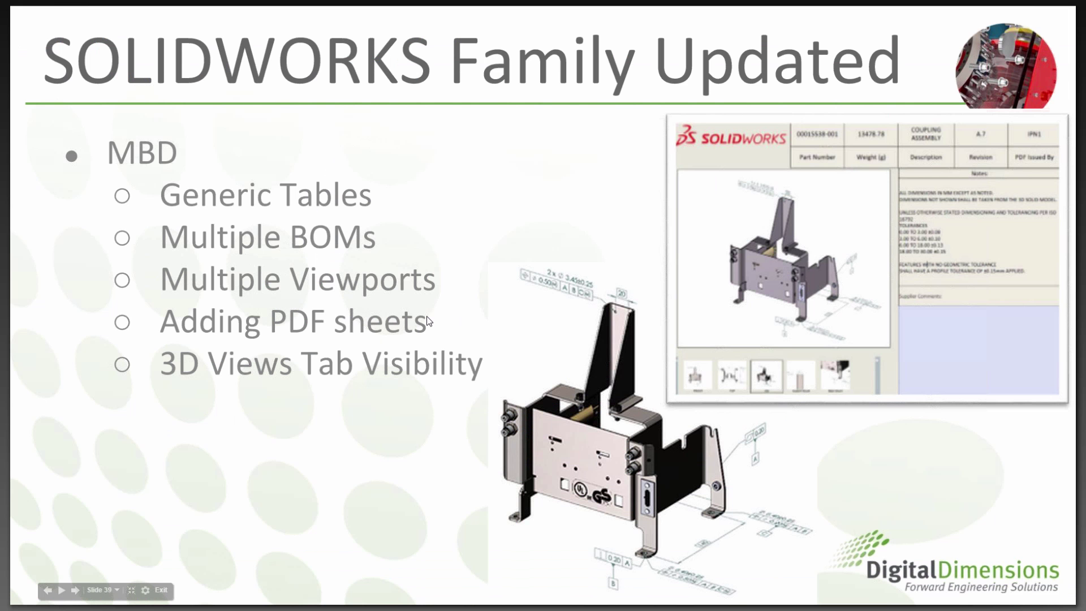
pyautogui.click(428, 321)
pyautogui.press('Left')
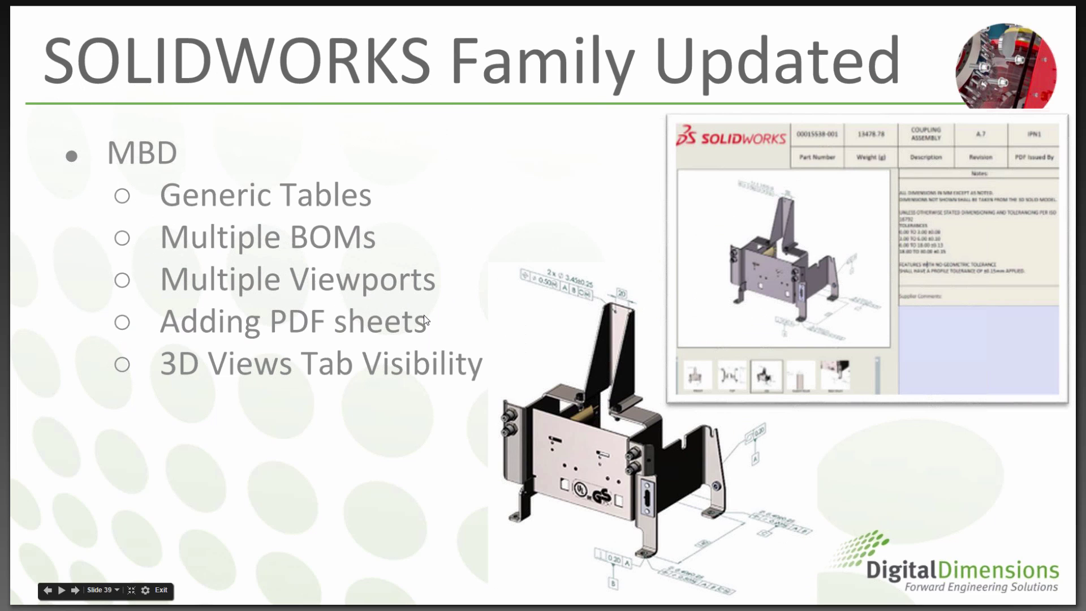